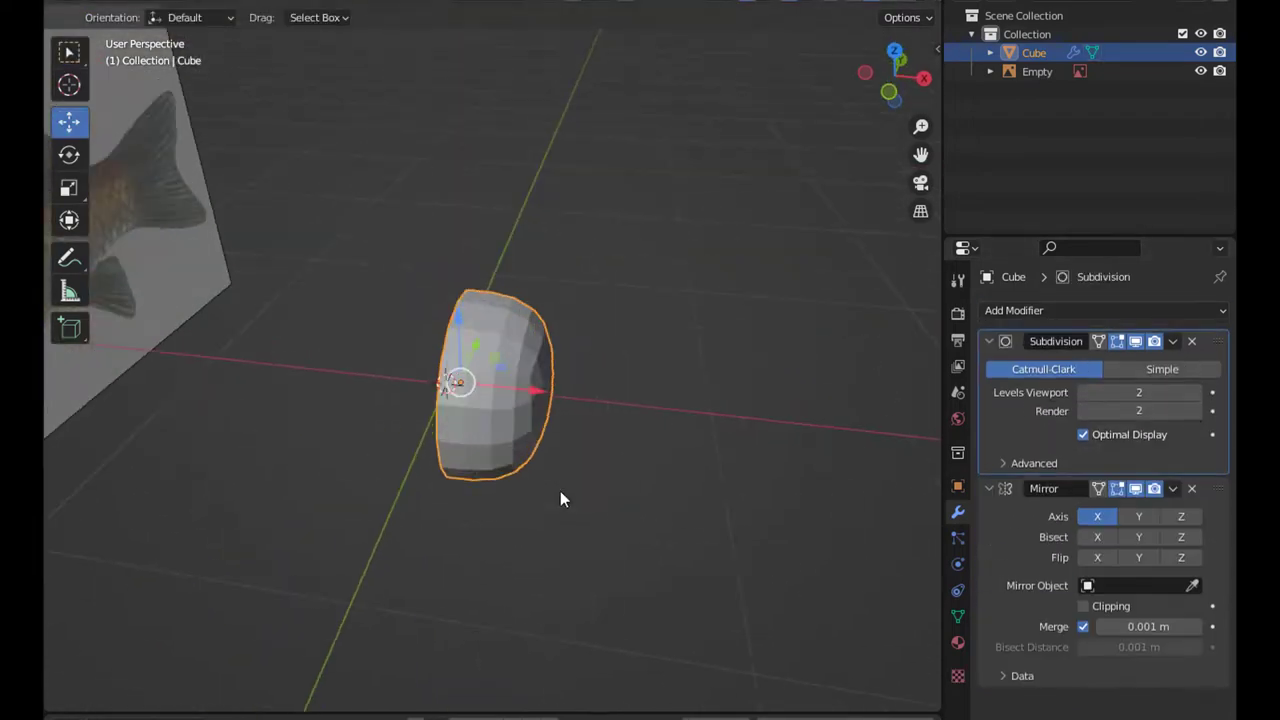
- Turn on Y-axis Mirror clipping and move the mirrored mesh over the fish head in Right view
middle_drag(560, 491, 711, 517)
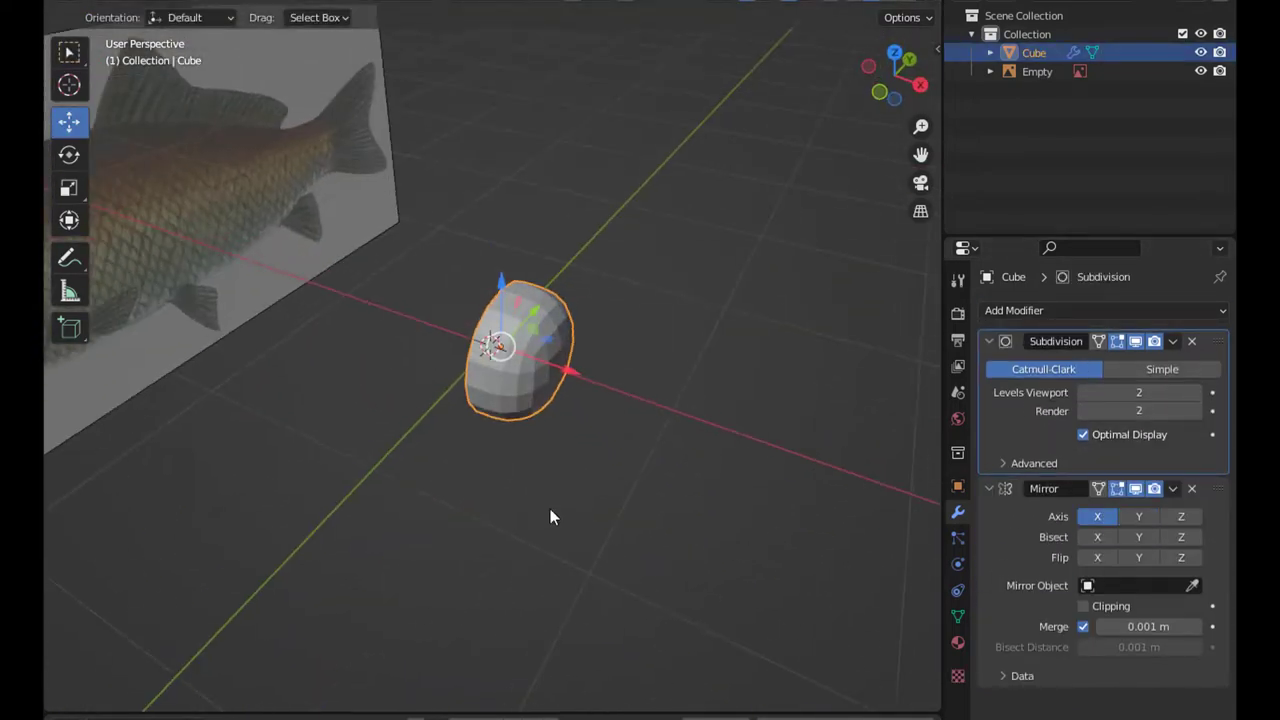
click(1090, 606)
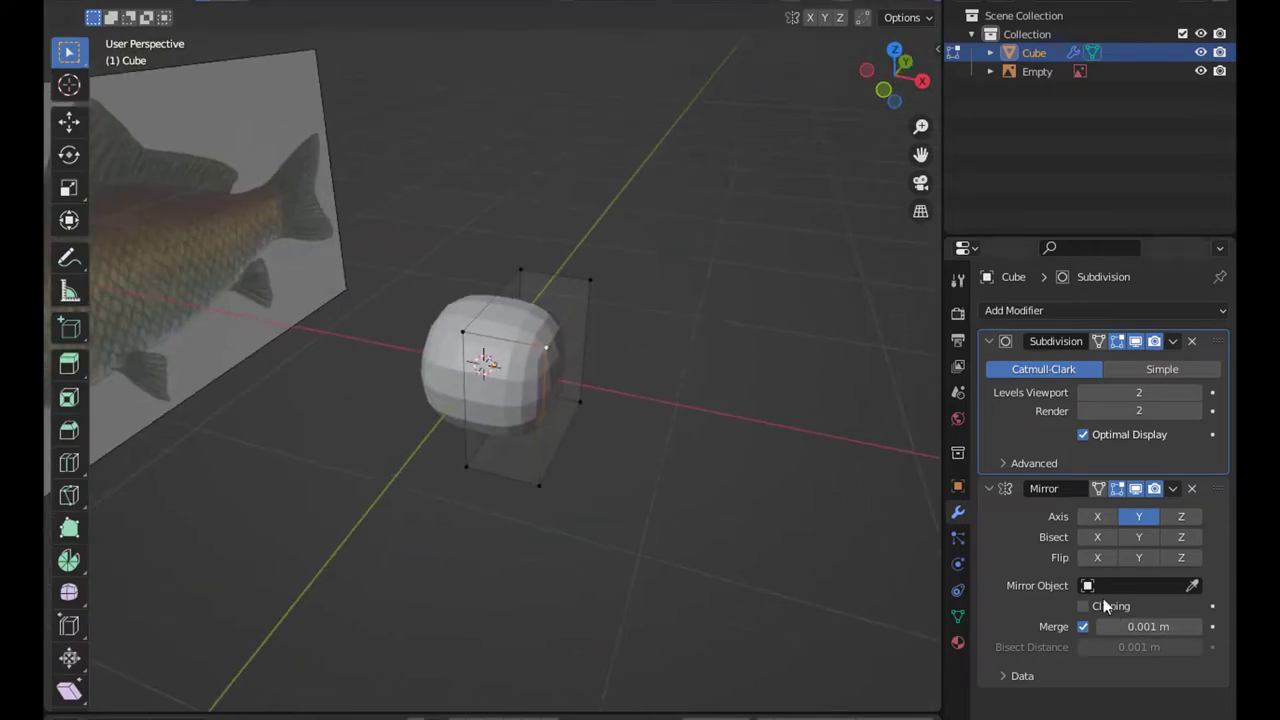
key(KP_3)
key(a)
key(g)
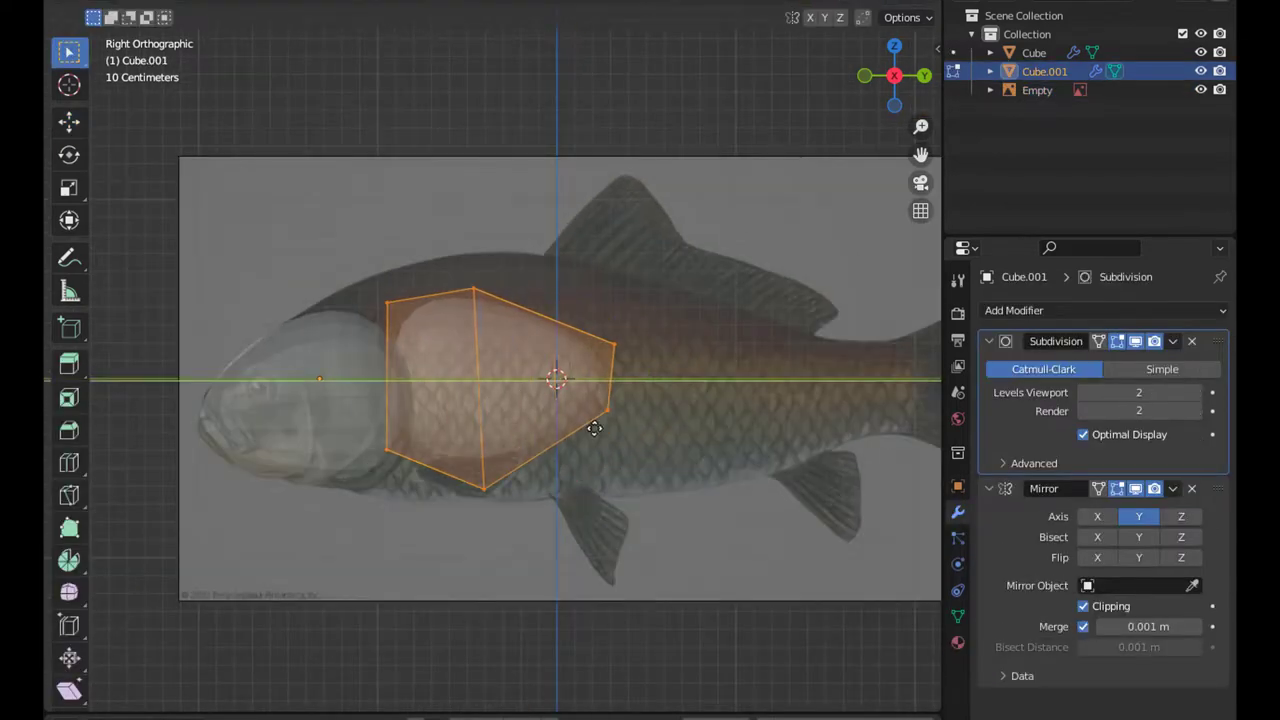
- Place the head mesh and raise a body edge vertically to trace the carp's outline
click(594, 428)
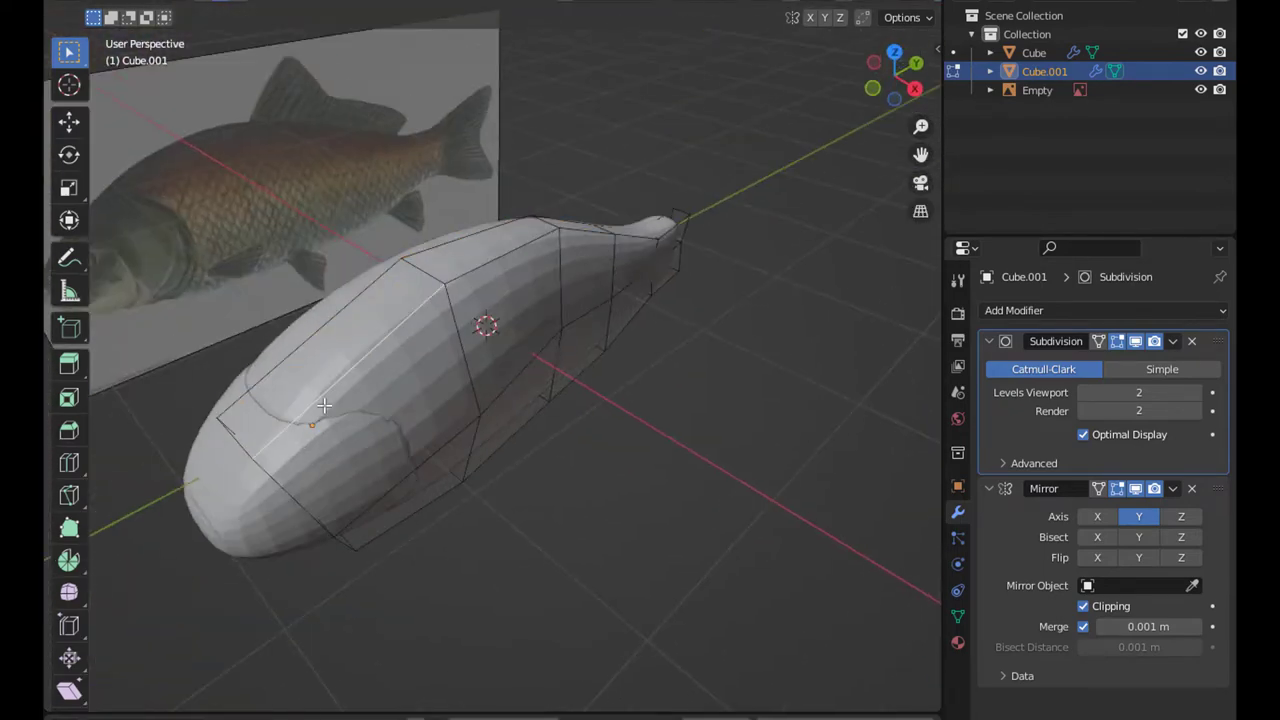
middle_drag(503, 352, 429, 329)
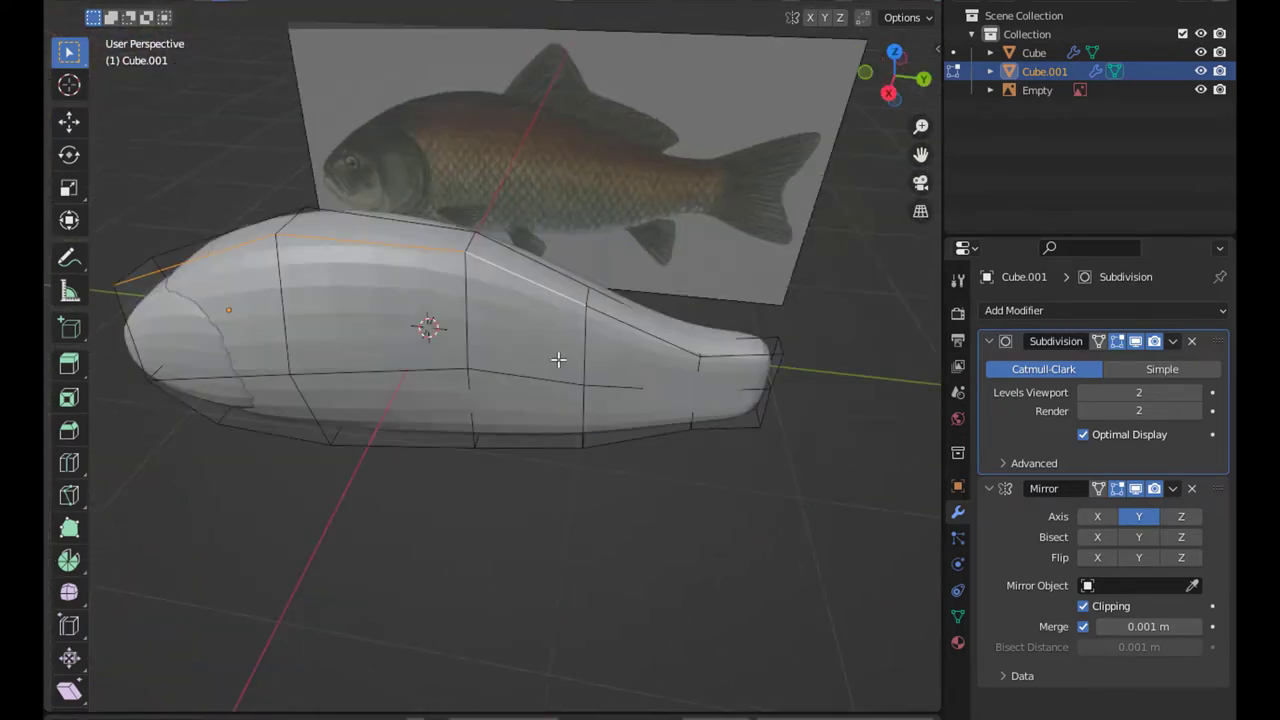
key(KP_3)
scroll(520, 440, down, 4)
mouse_move(549, 491)
middle_down()
mouse_move(532, 507)
mouse_move(480, 466)
mouse_move(497, 480)
mouse_move(569, 420)
mouse_move(578, 442)
middle_up()
key(g)
key(z)
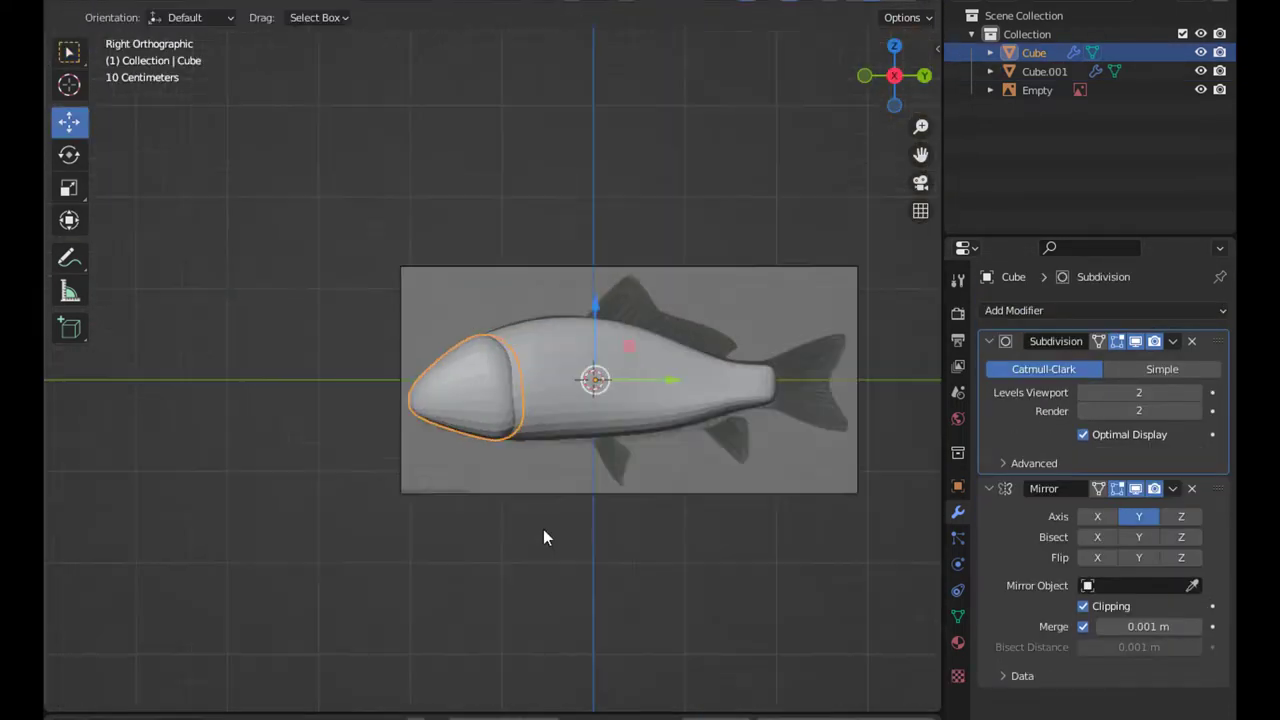
- Save the project and add a new plane object
key(ctrl+s)
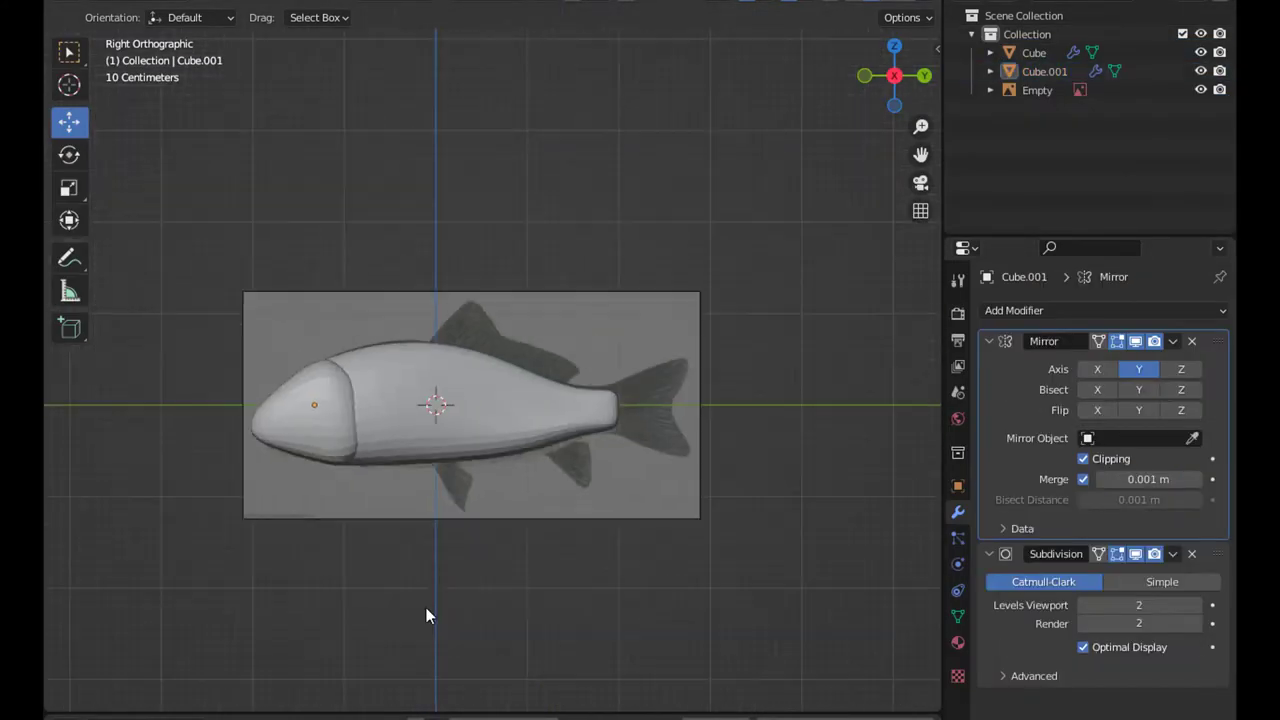
key(shift+a)
click(501, 412)
- Rotate the new plane 90° and position it over the dorsal fin area
key(r)
key(z)
key(9)
key(0)
key(Return)
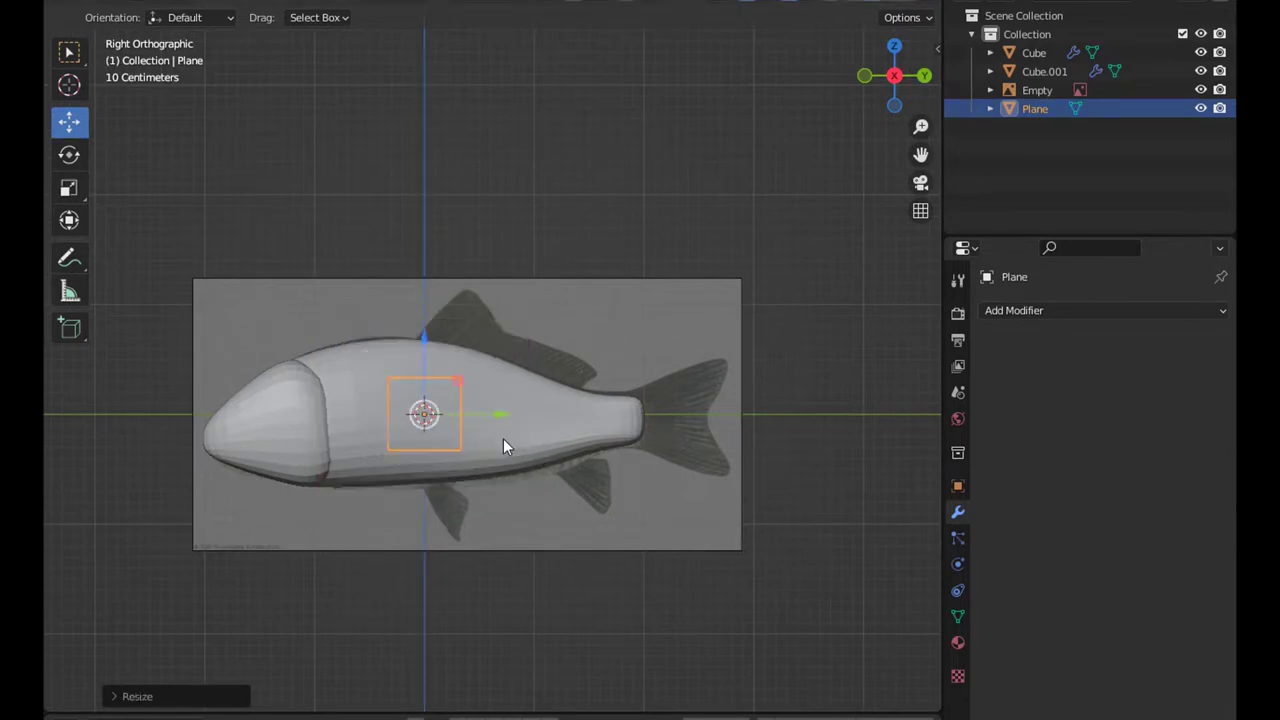
scroll(503, 438, up, 3)
mouse_move(528, 237)
mouse_down()
mouse_move(544, 300)
mouse_move(567, 226)
mouse_up()
- Reshape the fin plane's rear vertices along the back, then select the fish body
key(Tab)
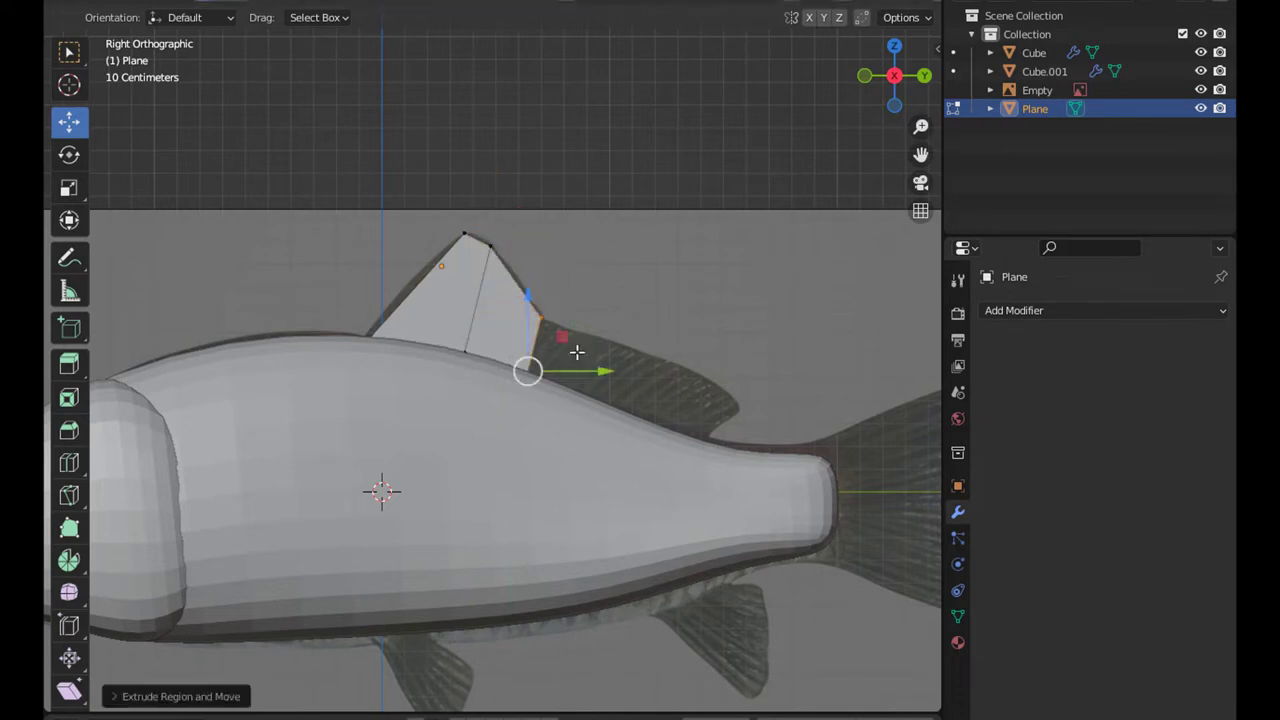
key(Tab)
drag(746, 560, 459, 427)
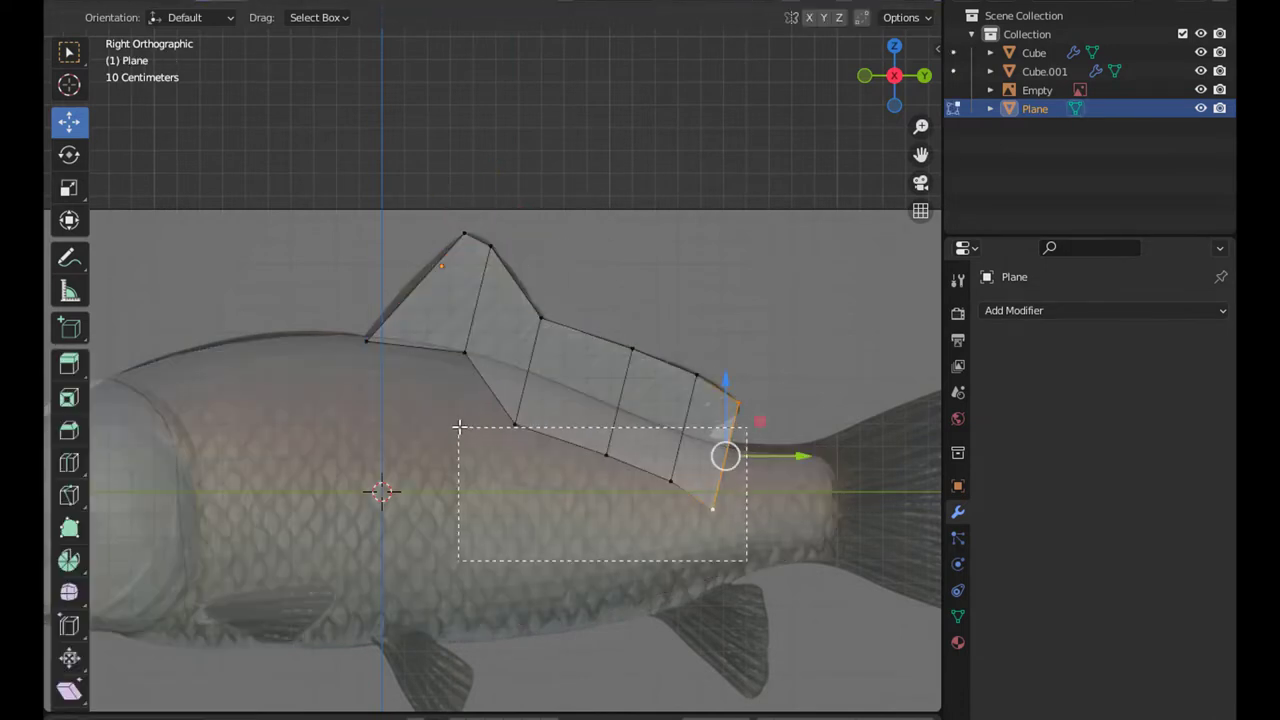
click(669, 483)
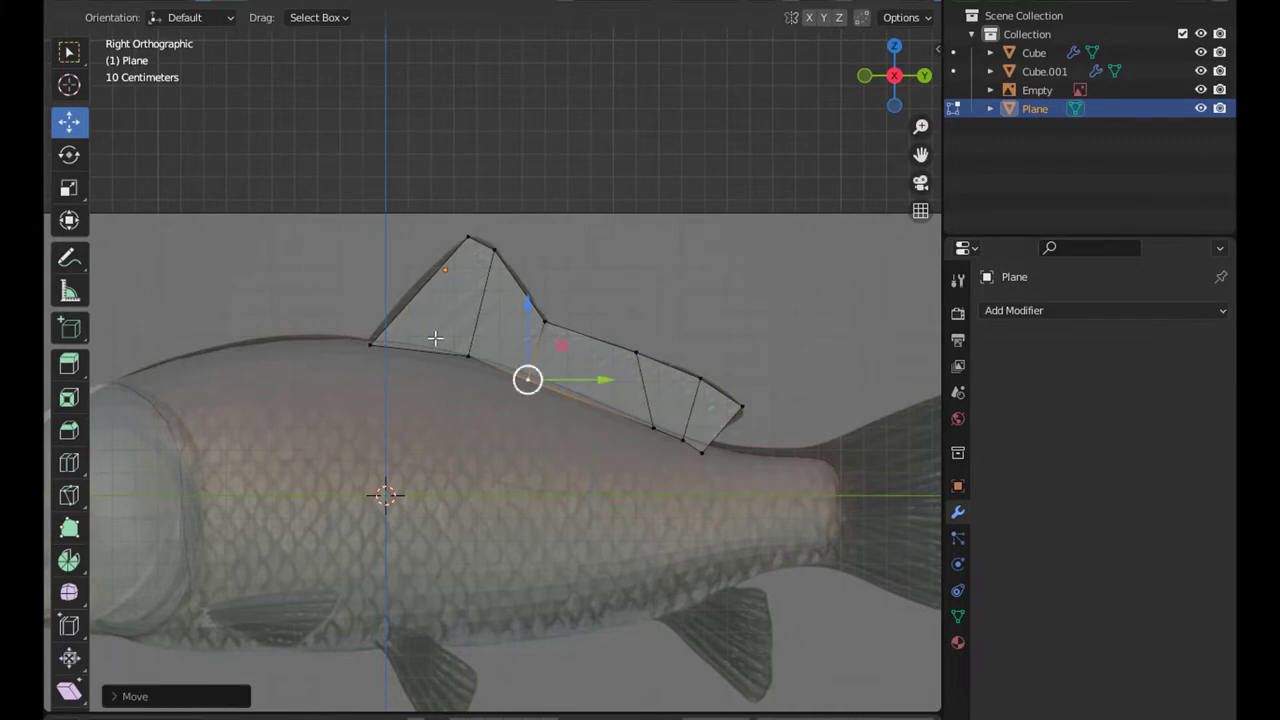
key(Tab)
scroll(476, 413, down, 3)
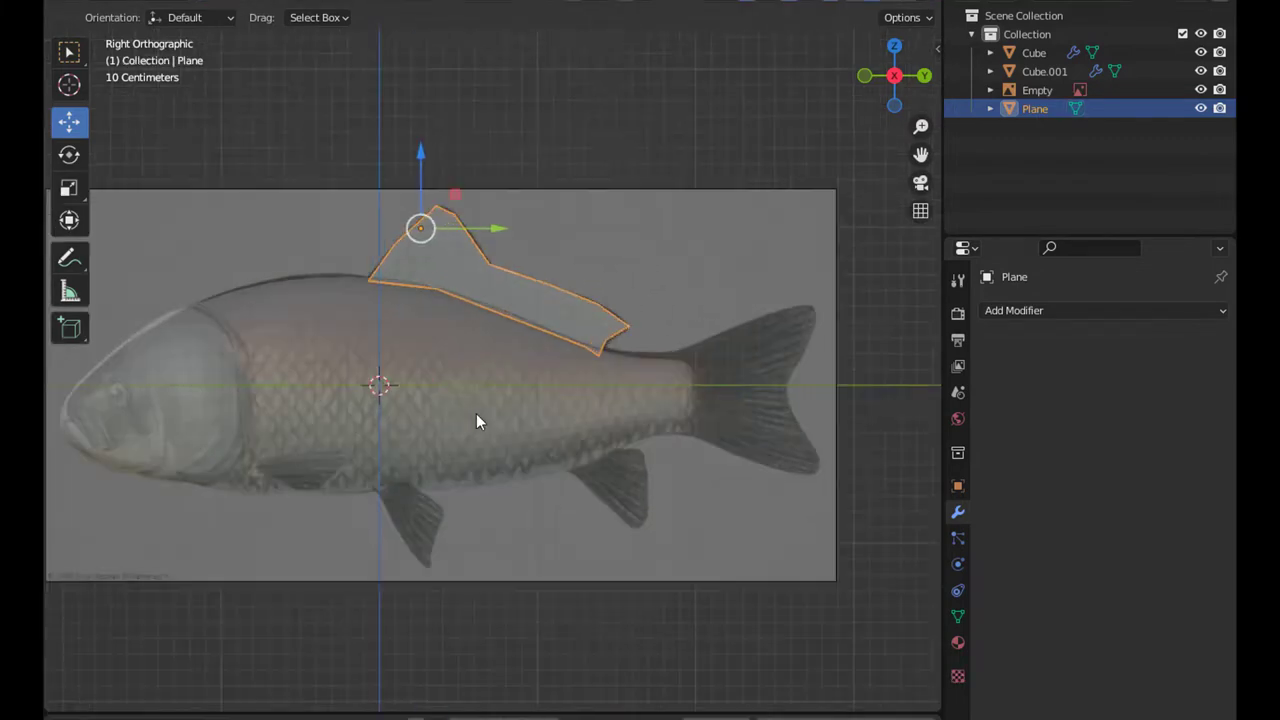
scroll(470, 405, down, 2)
scroll(500, 420, up, 5)
click(516, 436)
- Extrude the body's tail-end edge loop and enlarge it into a wider tail base
key(Tab)
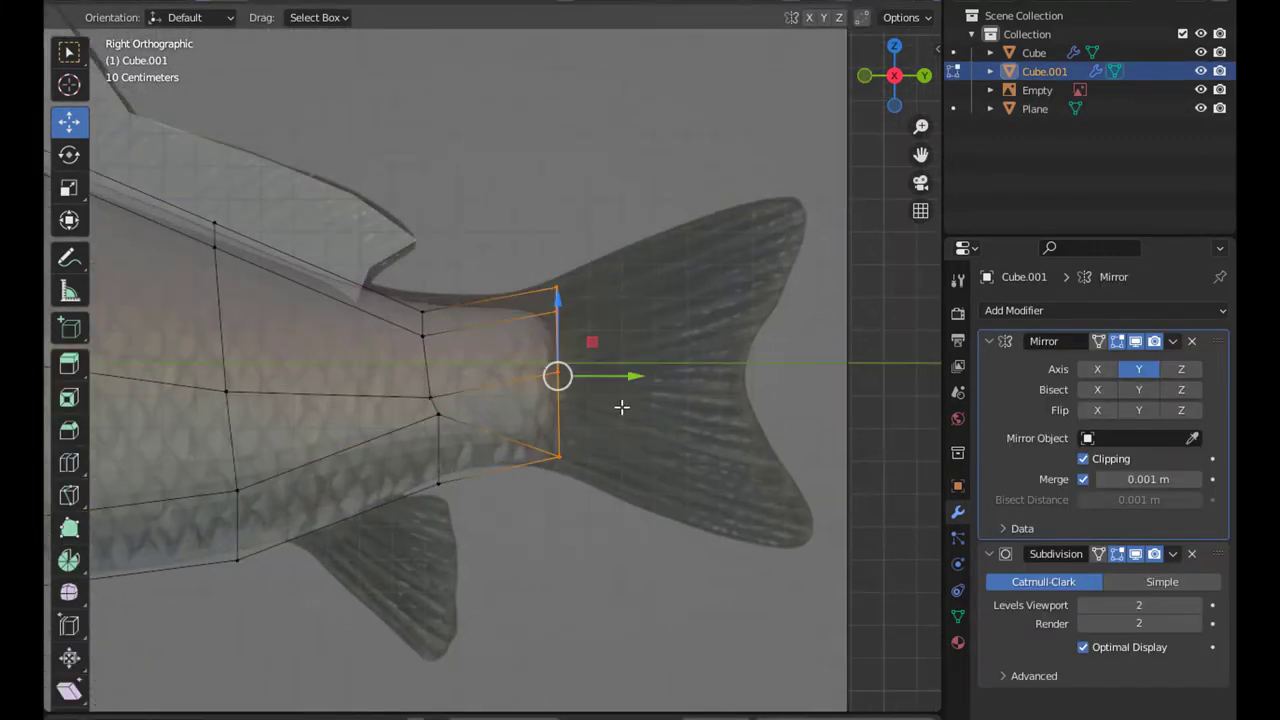
middle_drag(620, 406, 552, 461)
key(KP_3)
key(e)
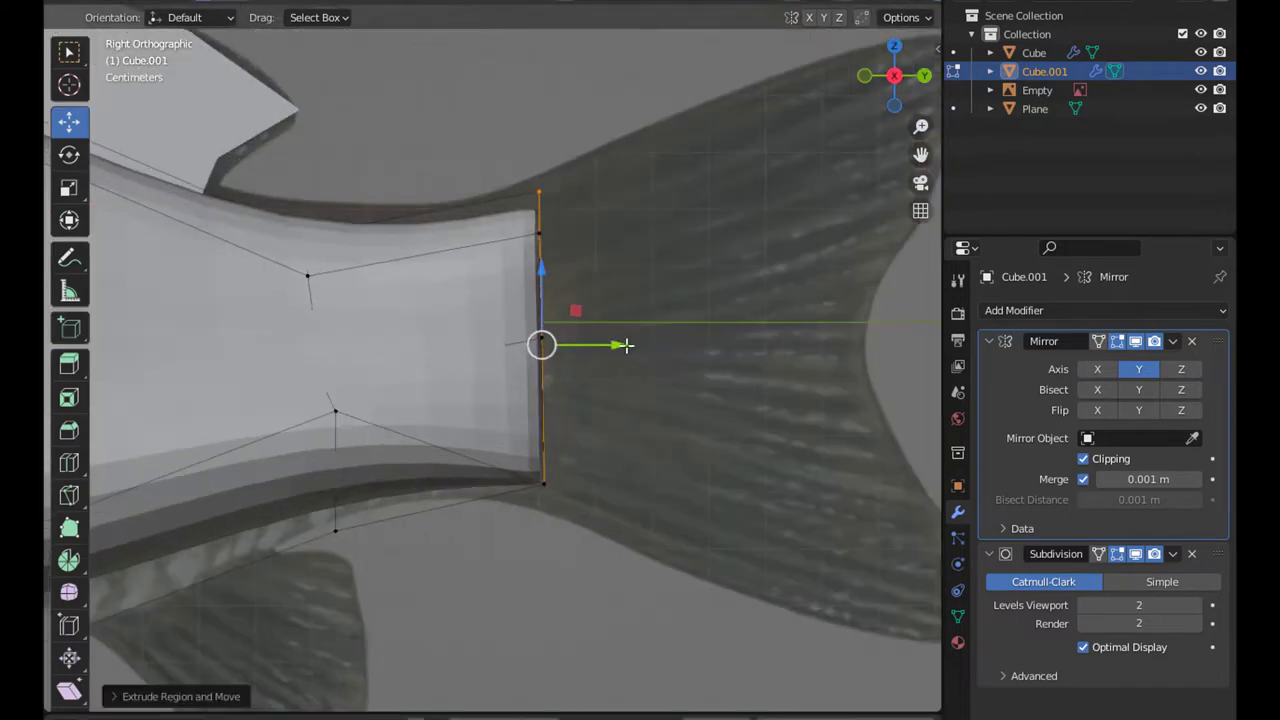
drag(590, 343, 599, 395)
click(732, 600)
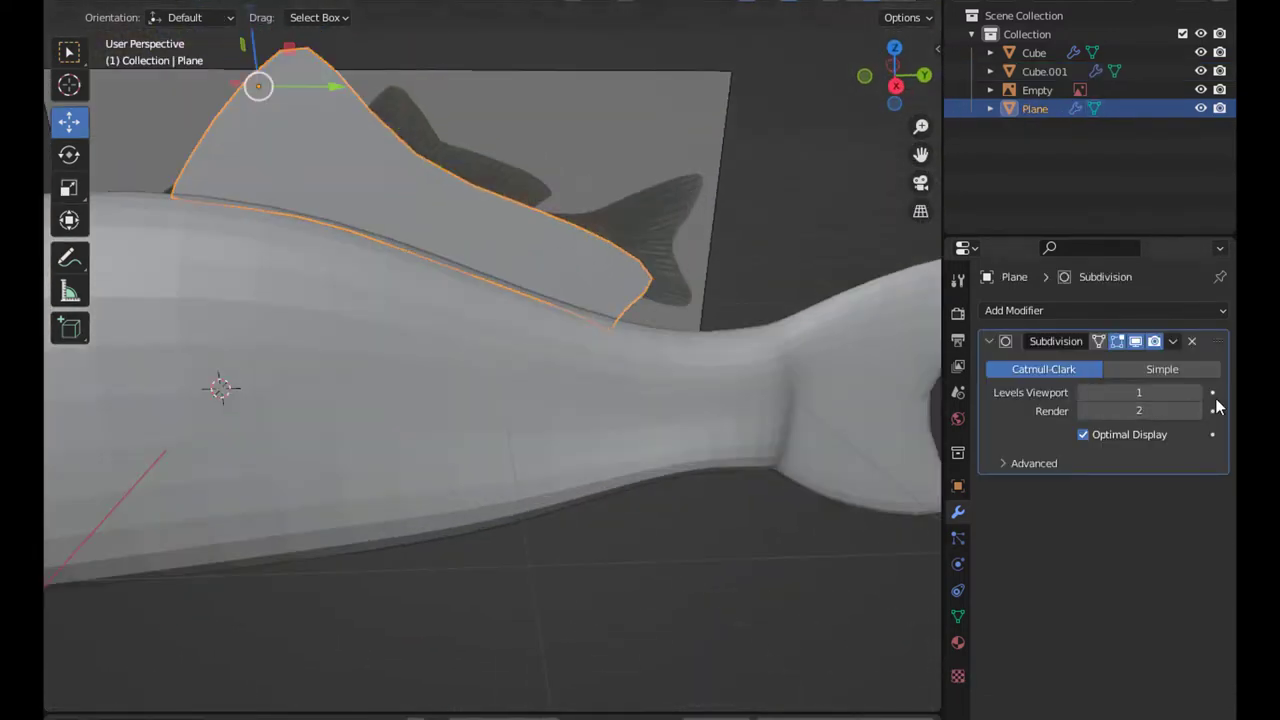
- Add a Solidify modifier to the dorsal fin, then add a plane rotated 90° on Y
click(1013, 310)
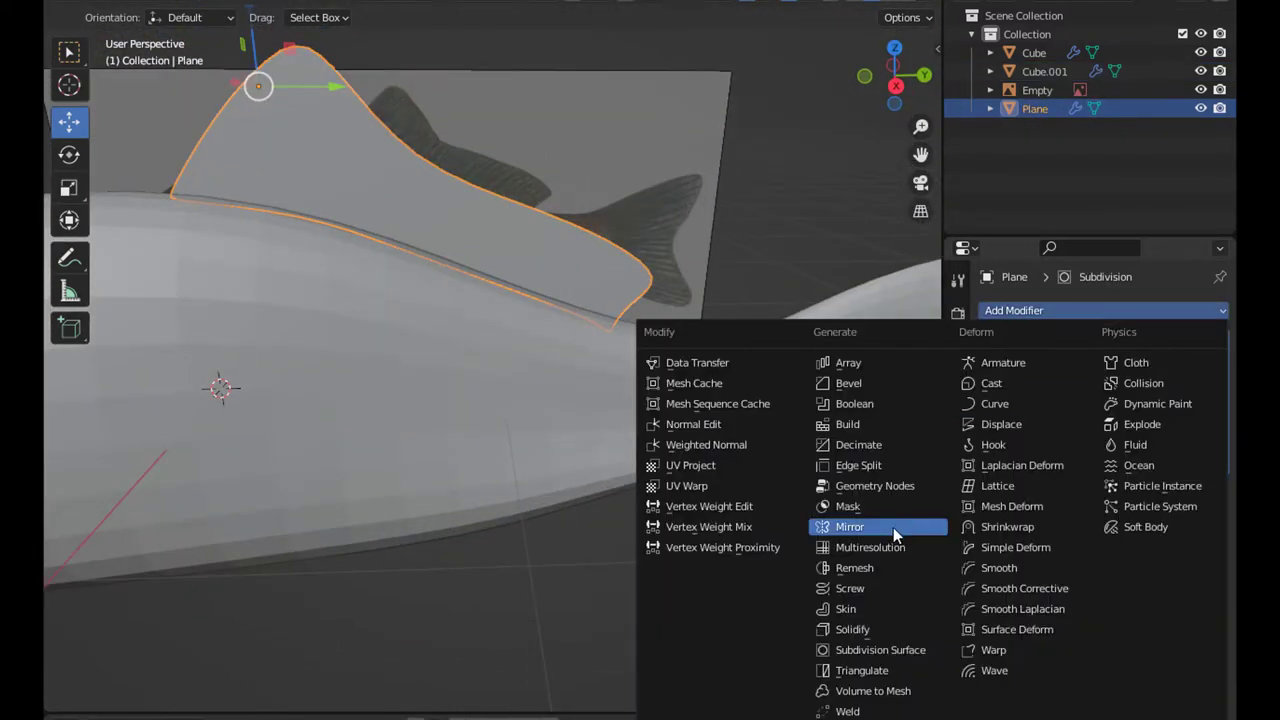
click(852, 629)
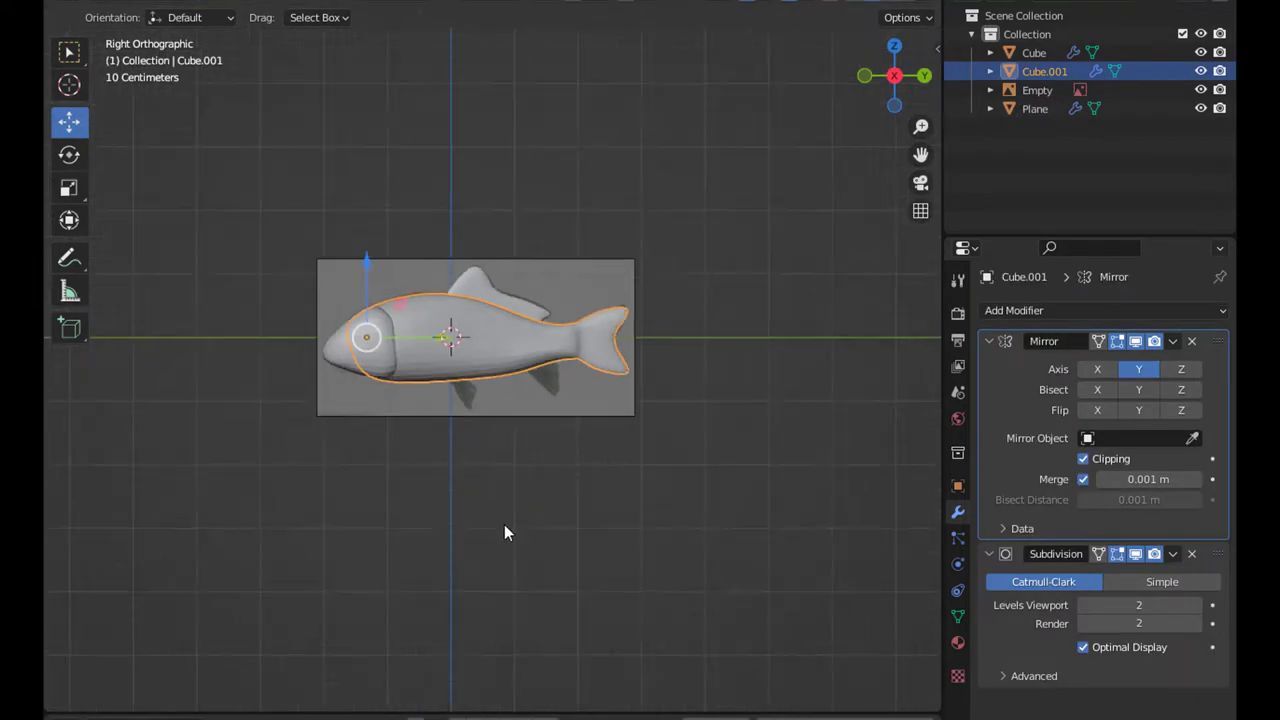
key(shift+a)
click(563, 417)
key(r)
key(y)
key(9)
key(0)
key(Return)
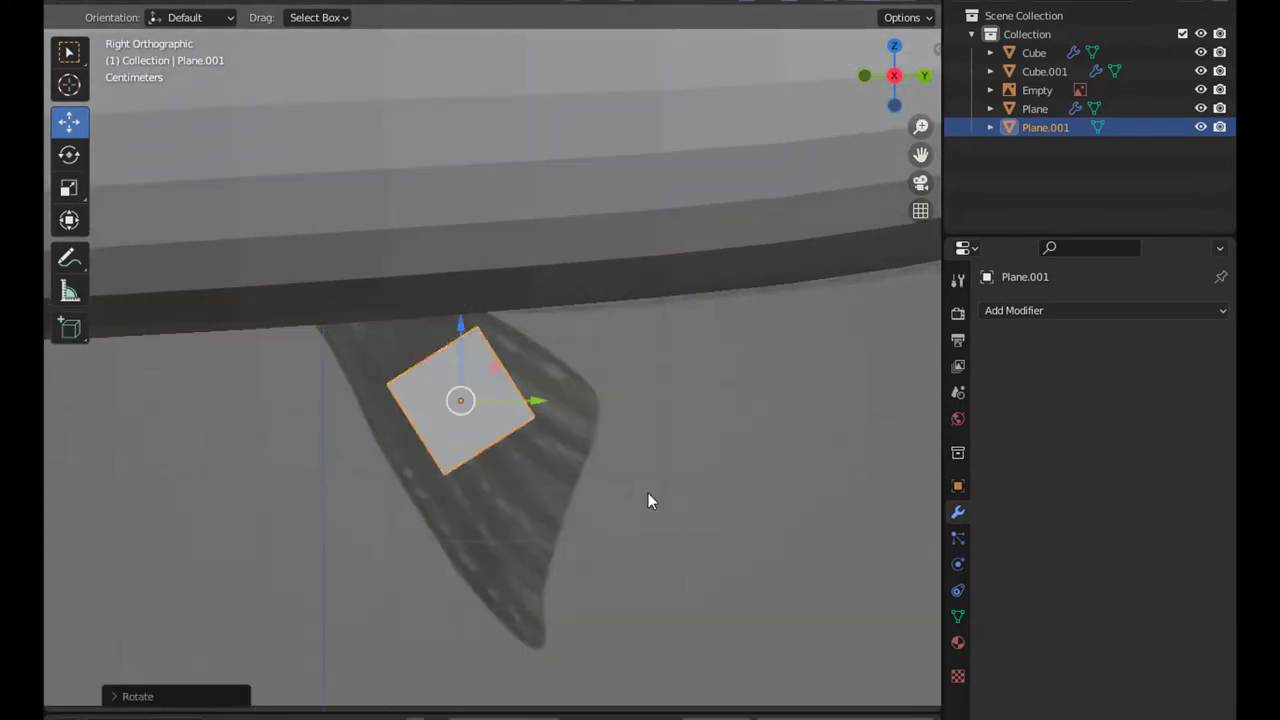
- Extrude the new plane into a lower fin shape, scaling its end edge to a point
key(g)
click(613, 450)
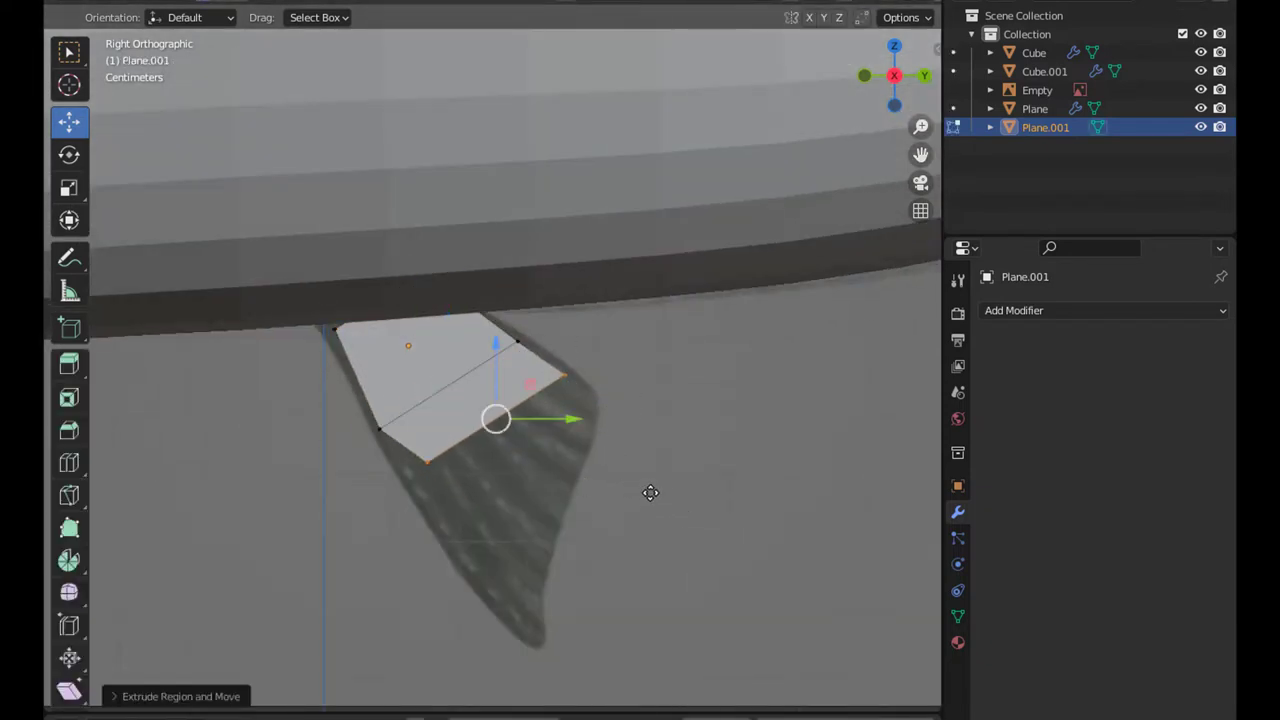
click(666, 560)
text(s0)
key(Return)
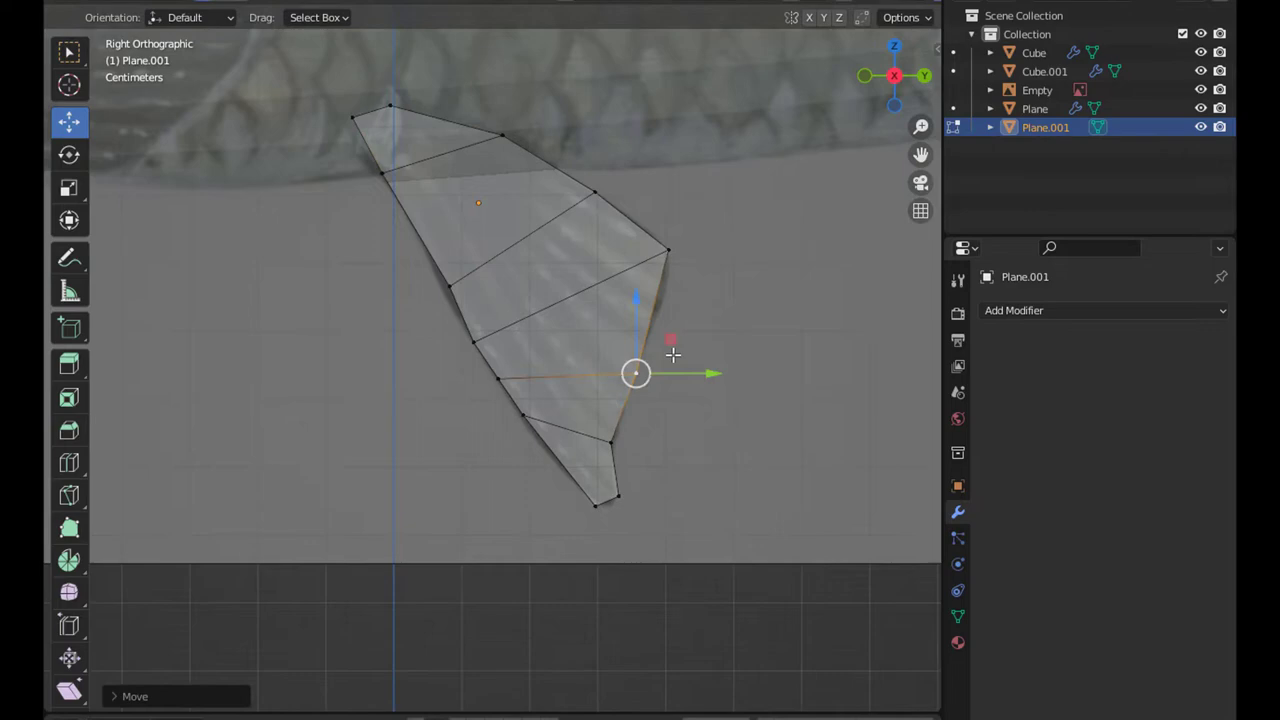
key(Tab)
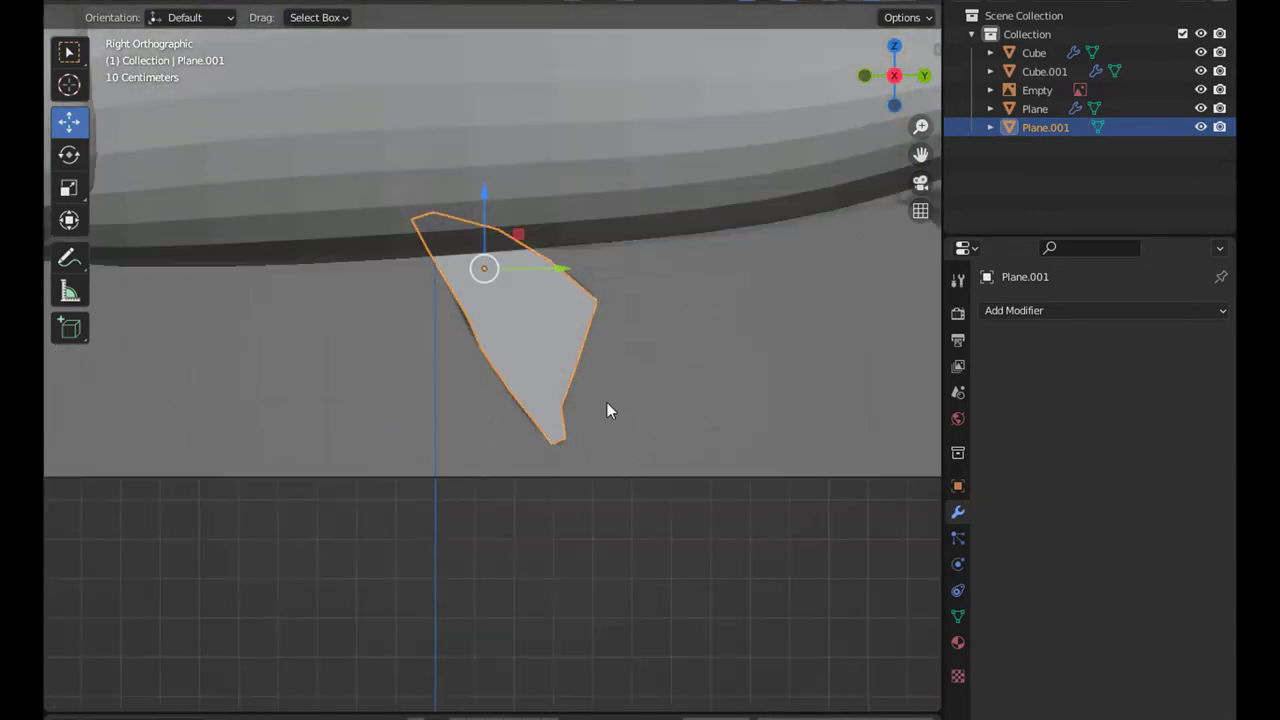
mouse_move(606, 402)
middle_down()
mouse_move(766, 277)
mouse_move(463, 374)
mouse_move(646, 274)
middle_up()
key(Tab)
- Add a Subdivision modifier to the lower fin, undoing an accidental Skin modifier
click(907, 82)
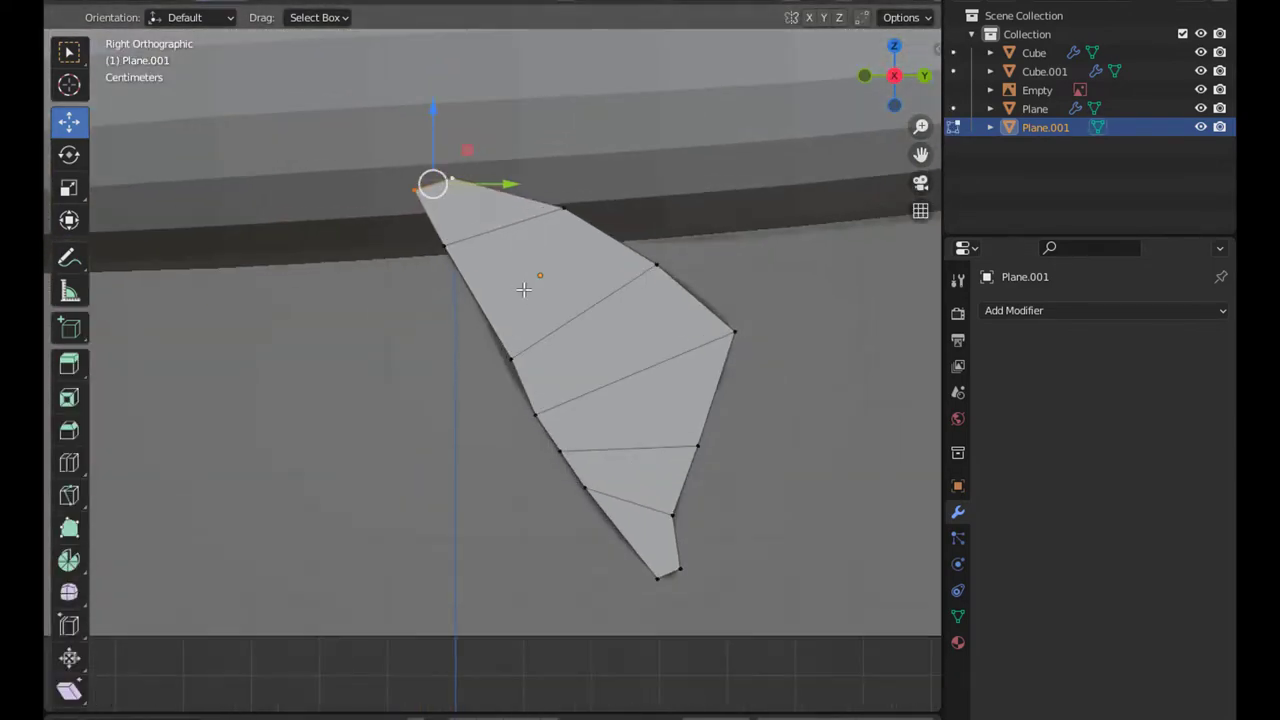
middle_drag(560, 400, 662, 457)
key(Tab)
key(ctrl+1)
click(1014, 310)
click(845, 608)
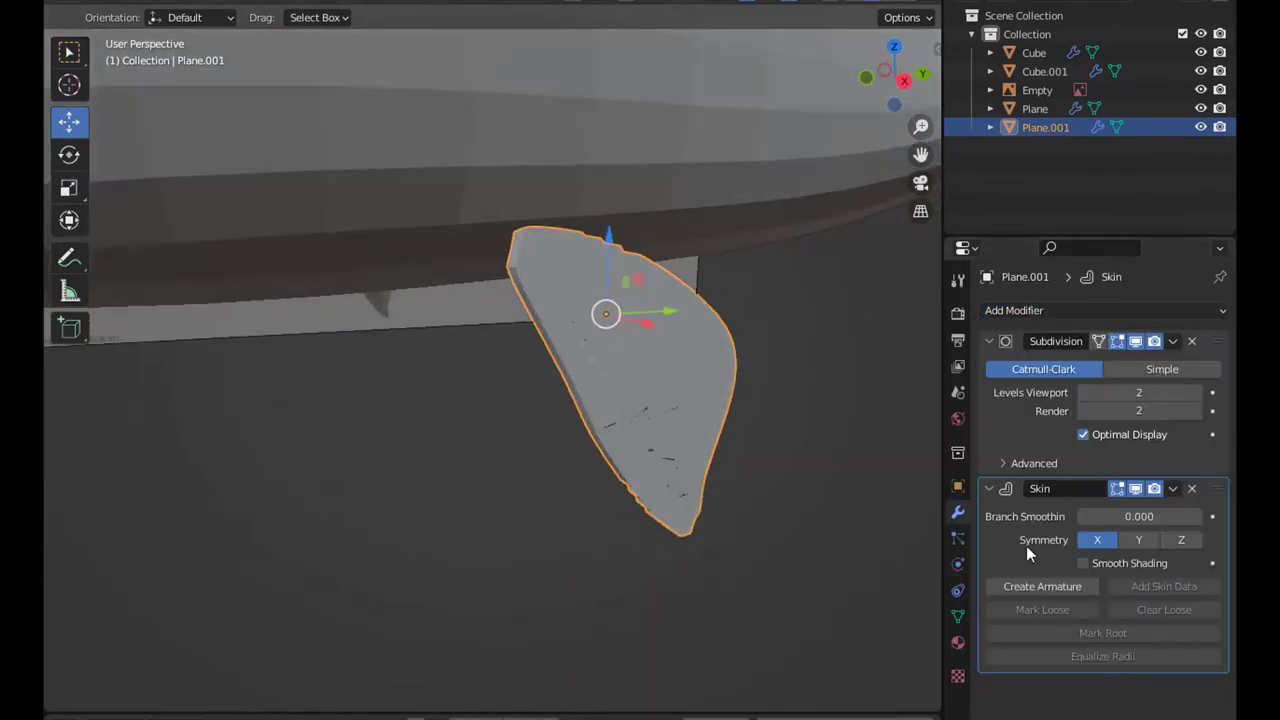
key(ctrl+z)
- Add a 1 m Solidify modifier to the lower fin, placed before Subdivision in the stack
click(1100, 310)
click(852, 629)
drag(1140, 540, 1200, 540)
scroll(1222, 454, down, 1)
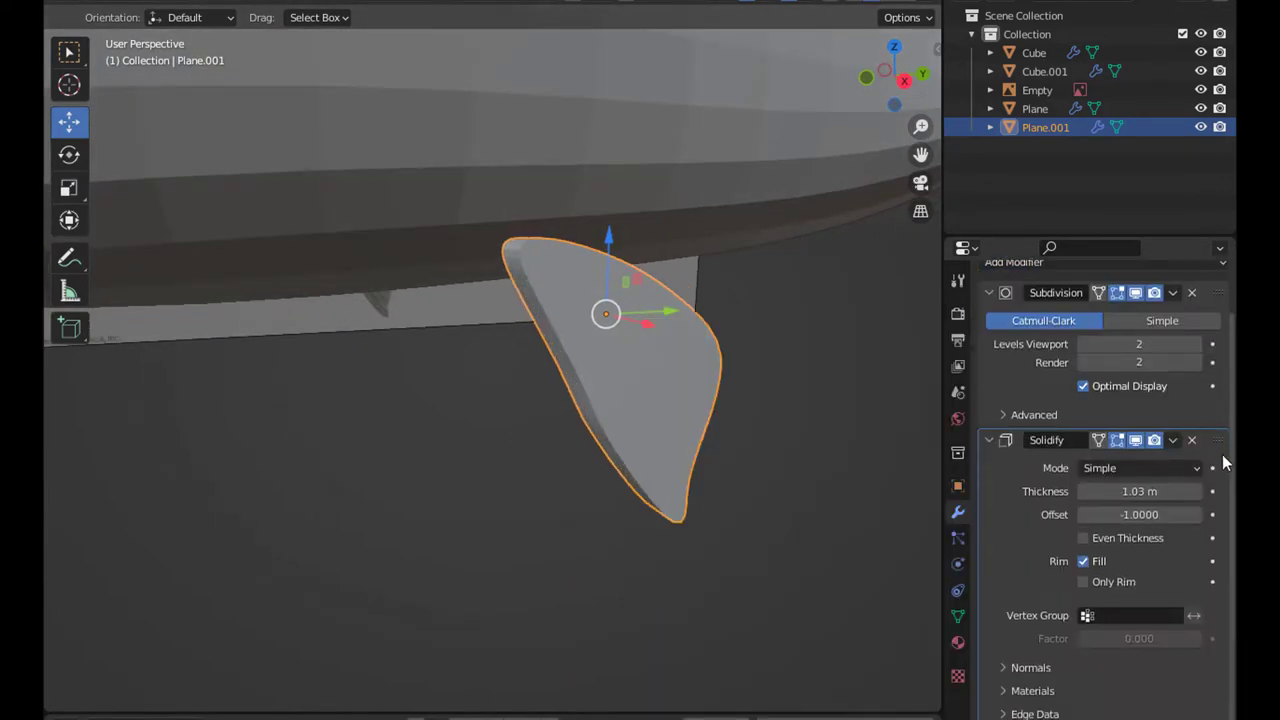
drag(1222, 454, 1126, 371)
middle_drag(667, 311, 898, 228)
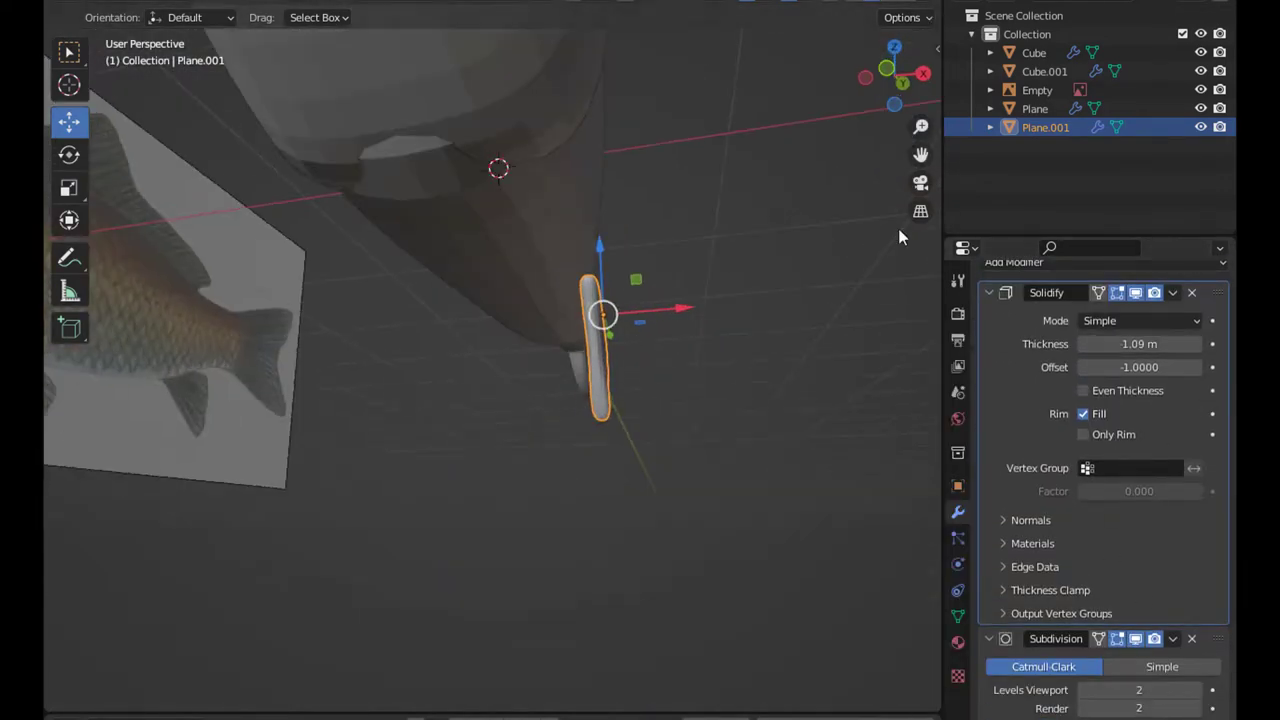
mouse_move(565, 278)
mouse_down()
mouse_move(188, 302)
mouse_move(243, 303)
mouse_up()
mouse_move(243, 303)
middle_down()
mouse_move(174, 206)
mouse_move(615, 331)
mouse_move(700, 340)
middle_up()
click(1084, 347)
click(1084, 347)
- Check the fin in side view and duplicate it as a second lower fin
key(KP_3)
key(Tab)
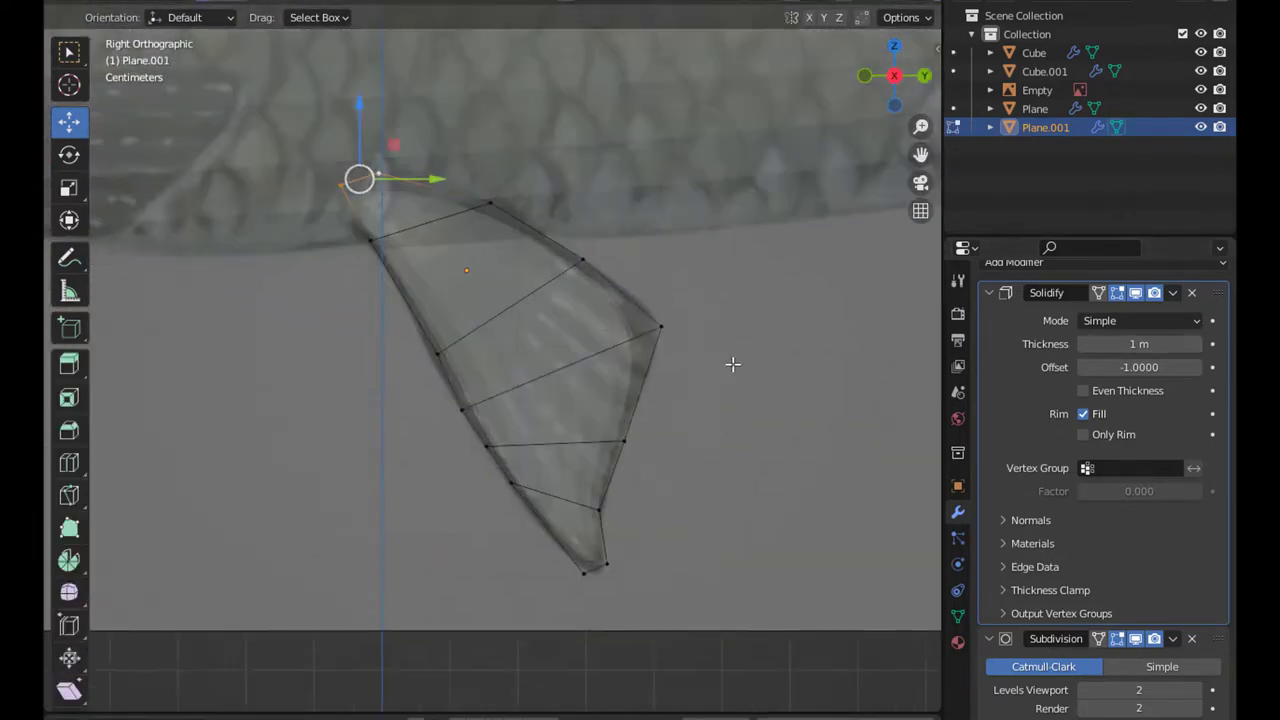
key(Tab)
scroll(477, 492, down, 3)
shift+middle_drag(477, 492, 328, 465)
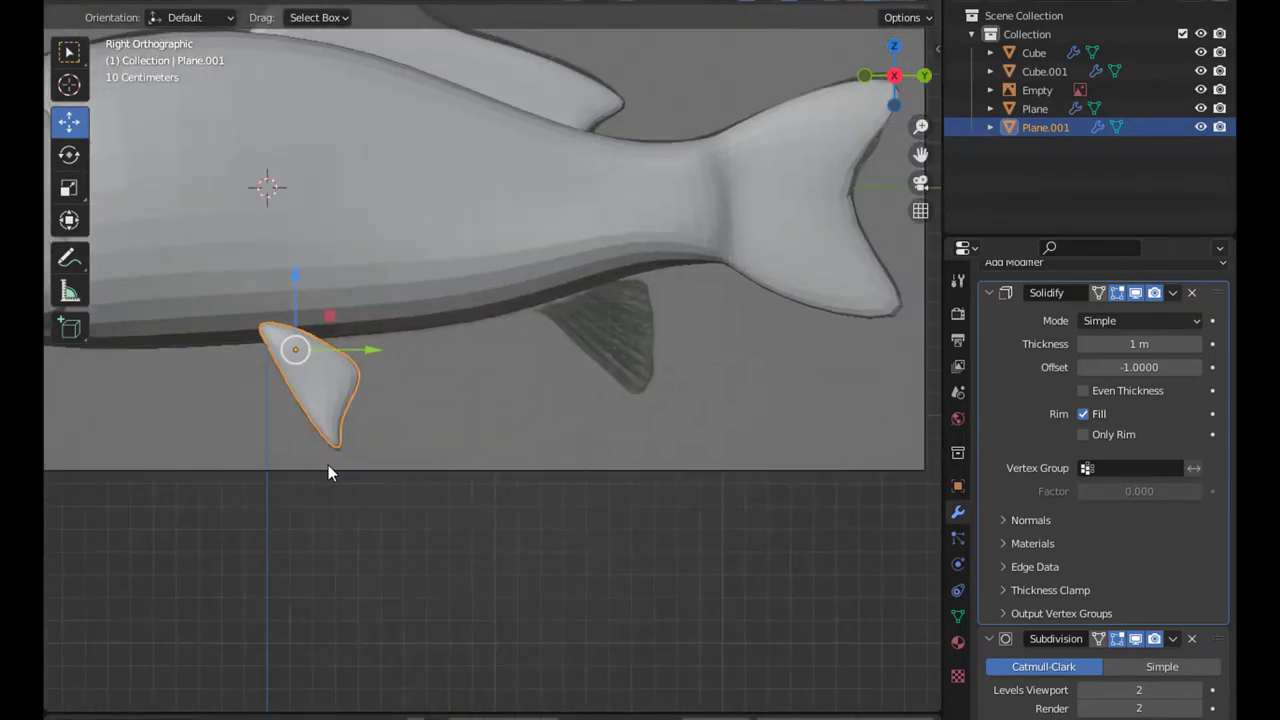
key(shift+d)
click(593, 467)
scroll(593, 467, up, 2)
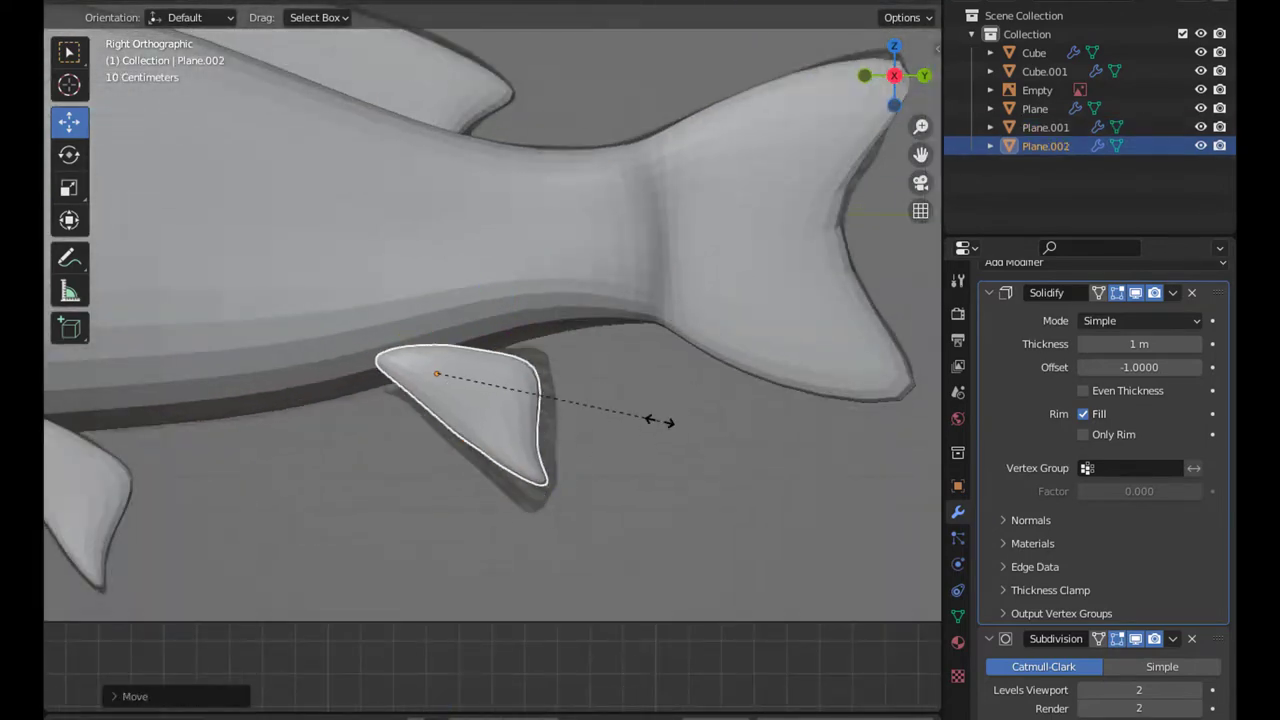
- Move Plane.002's vertices to trace the second lower fin in the reference
key(KP_Decimal)
key(Tab)
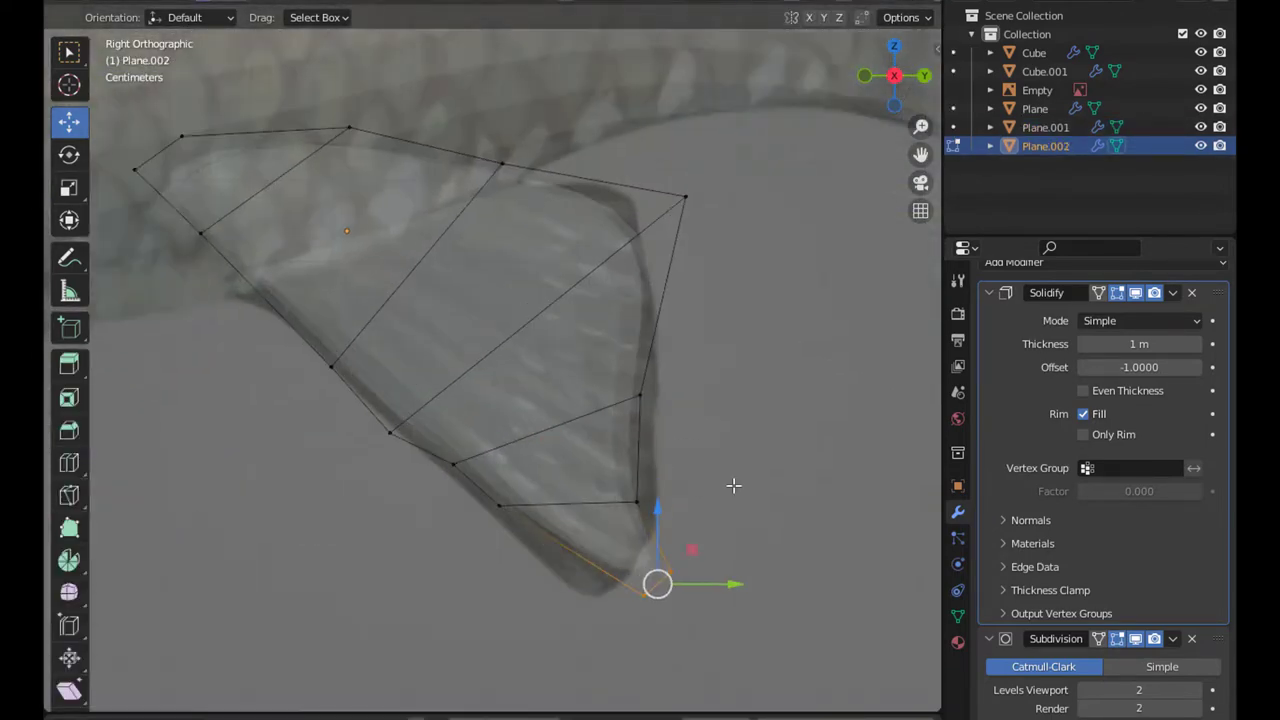
scroll(343, 126, down, 2)
key(g)
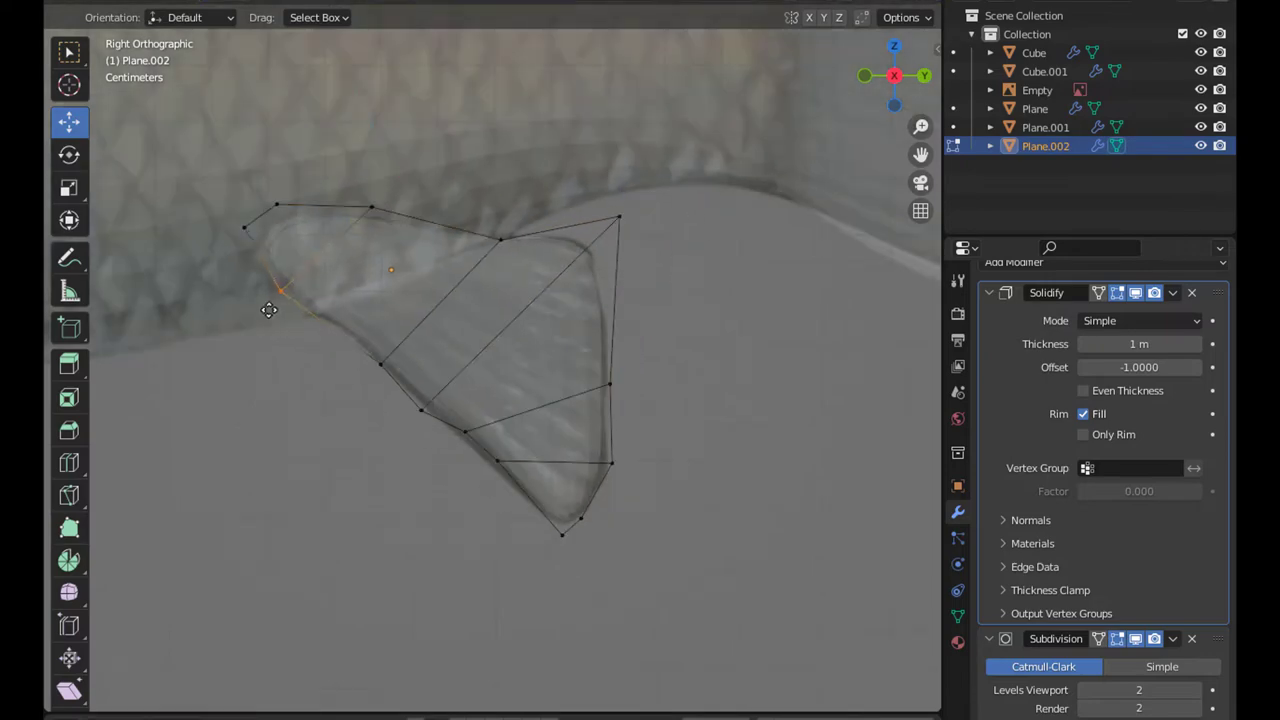
click(455, 437)
key(Tab)
- Select Plane.001 and review its vertices against the side reference view
middle_drag(422, 416, 437, 376)
click(437, 376)
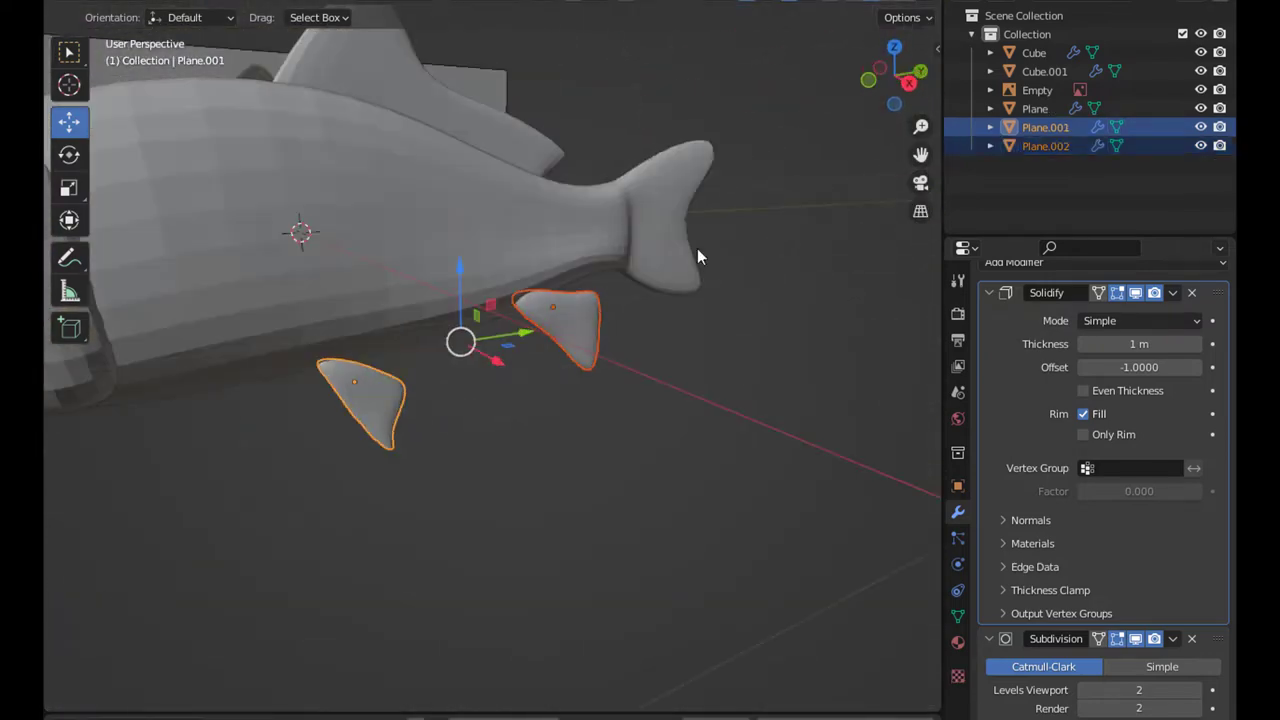
key(KP_3)
key(Tab)
shift+middle_drag(333, 332, 466, 129)
key(Tab)
- Adjust a head vertex and add a horizontal loop cut across the fish head
click(474, 223)
scroll(563, 374, up, 4)
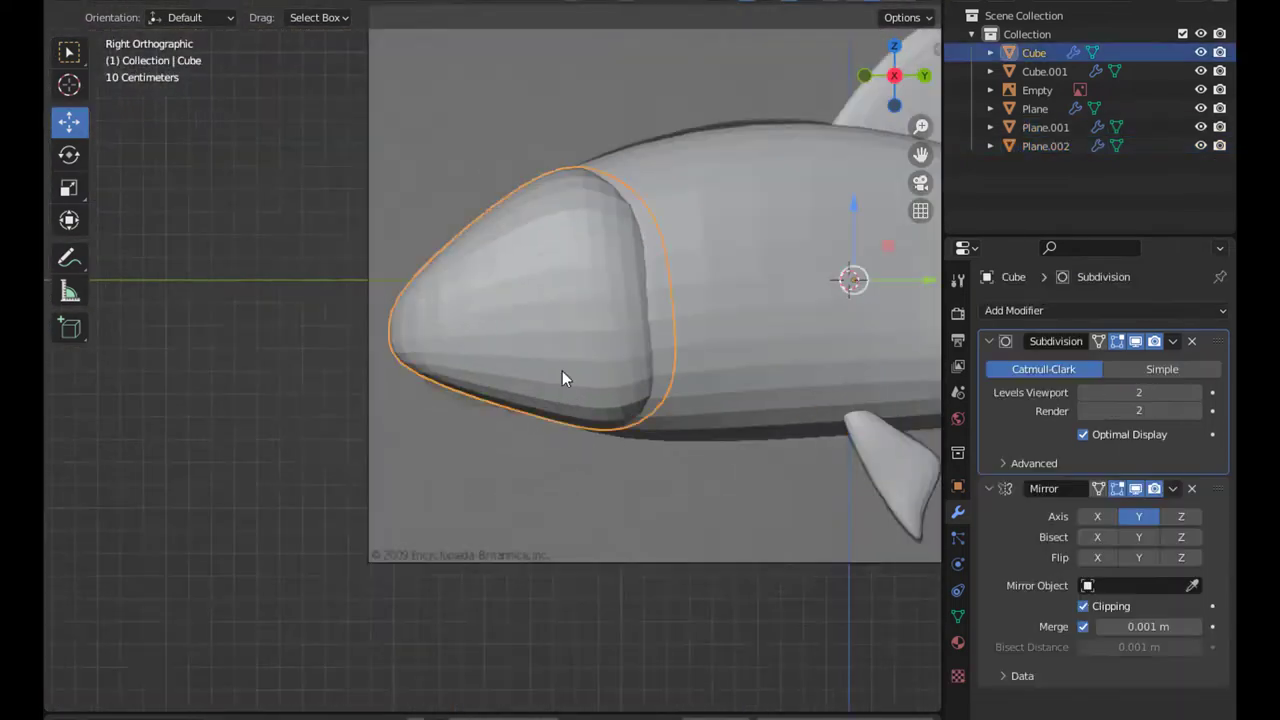
key(Tab)
scroll(541, 320, up, 4)
scroll(541, 320, down, 3)
scroll(506, 400, up, 3)
key(g)
click(487, 329)
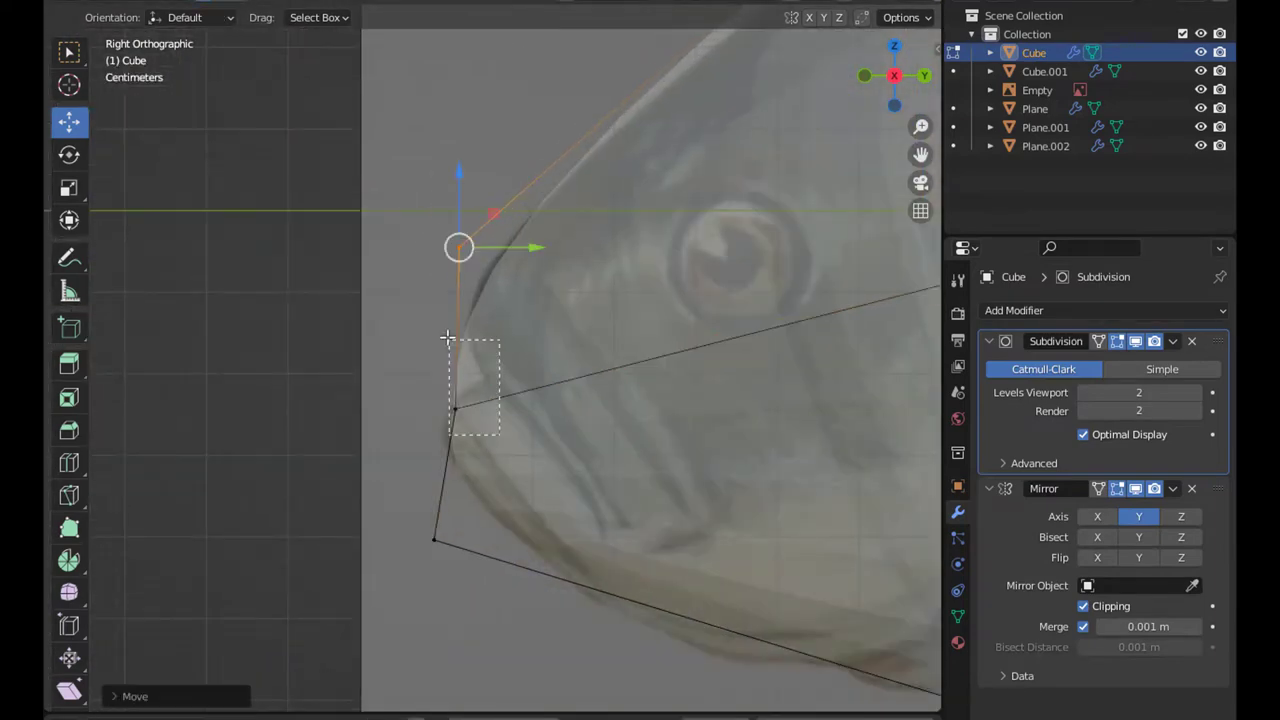
scroll(495, 424, up, 1)
key(ctrl+r)
click(495, 424)
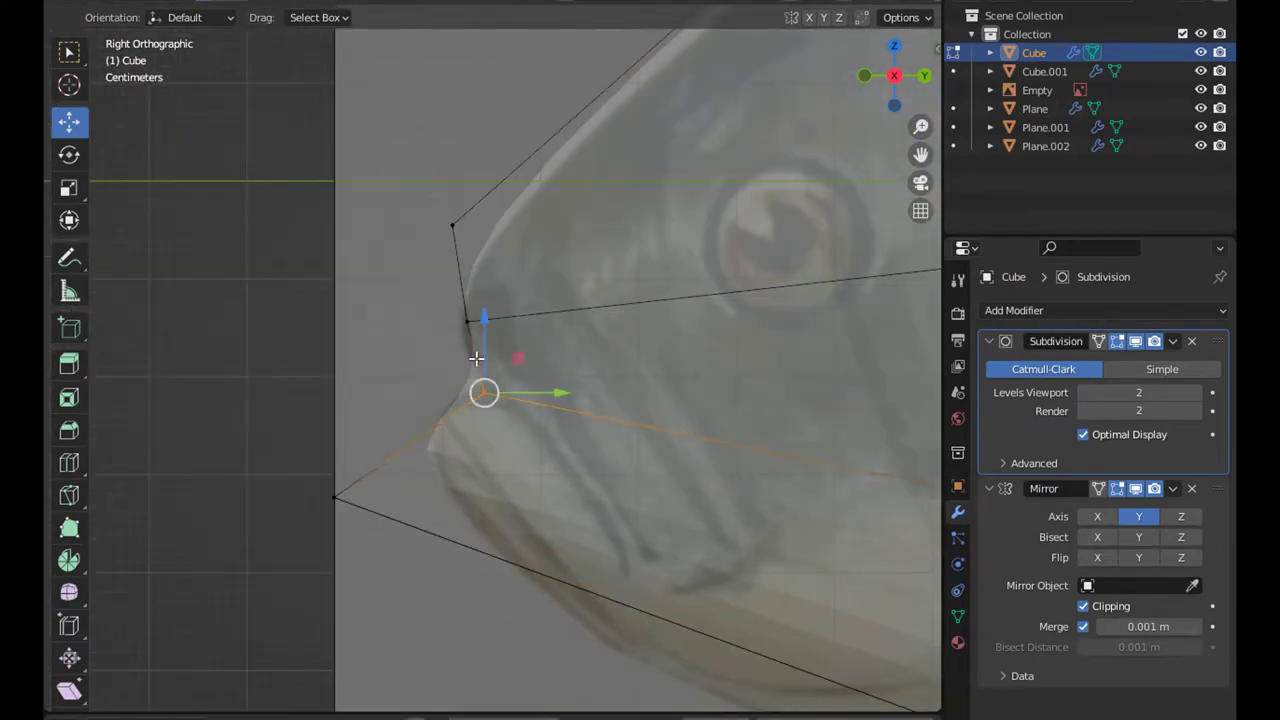
- Move the mouth and top head vertices onto the reference outline using see-through display
key(g)
click(300, 430)
scroll(346, 484, down, 4)
key(alt+z)
scroll(629, 330, up, 2)
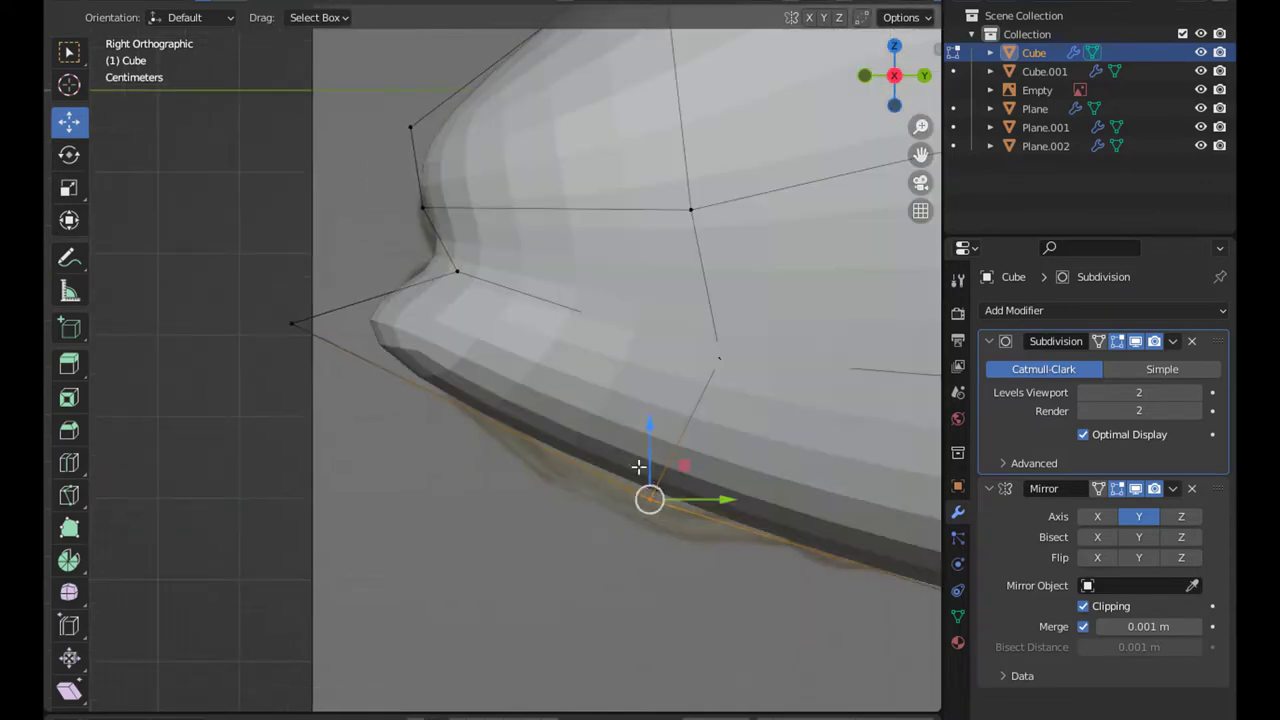
scroll(623, 543, down, 2)
key(alt+z)
scroll(605, 255, up, 2)
click(634, 253)
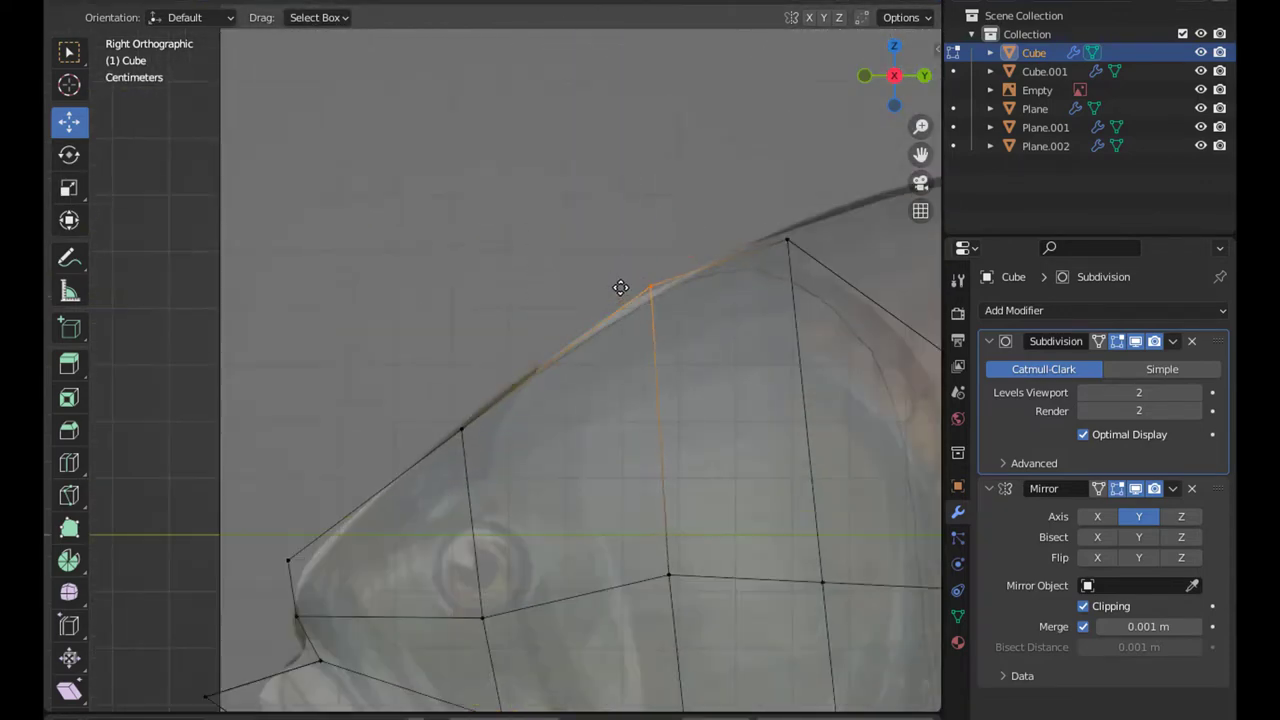
scroll(620, 288, down, 3)
scroll(466, 406, down, 2)
scroll(271, 517, down, 2)
- Fit the body's top outline to the reference and turn off see-through display
click(474, 489)
scroll(428, 314, up, 2)
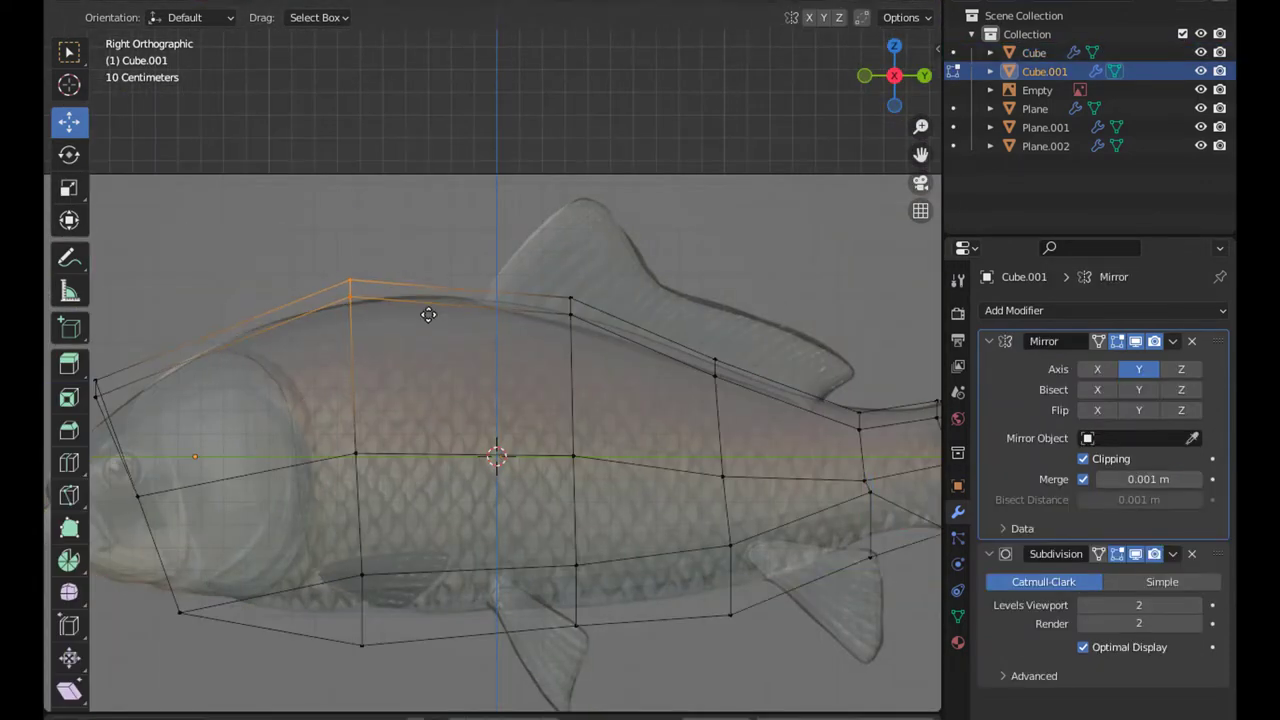
drag(222, 316, 337, 398)
key(Tab)
scroll(453, 559, down, 3)
key(alt+z)
scroll(600, 540, up, 2)
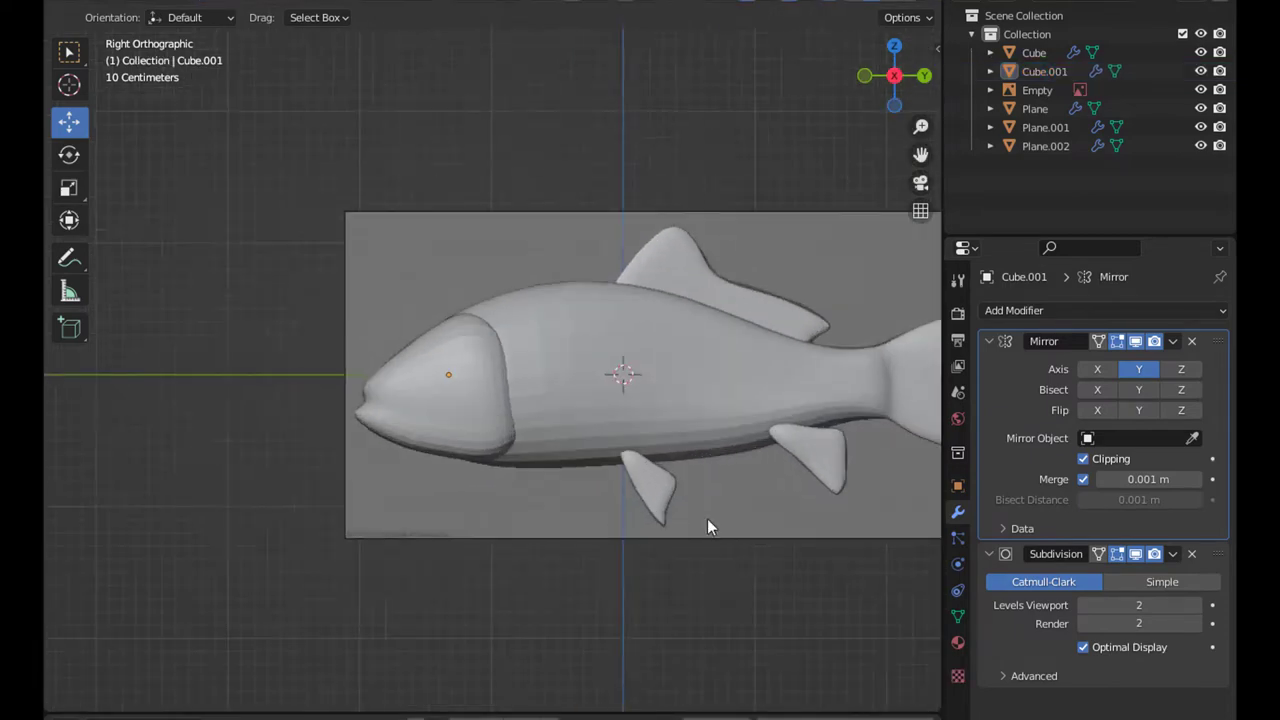
- Join the two lower fins into one object and give it a Mirror modifier on X using Cube.001
shift+click(725, 466)
key(ctrl+j)
middle_drag(725, 466, 778, 526)
click(1085, 237)
click(860, 497)
scroll(1220, 677, down, 5)
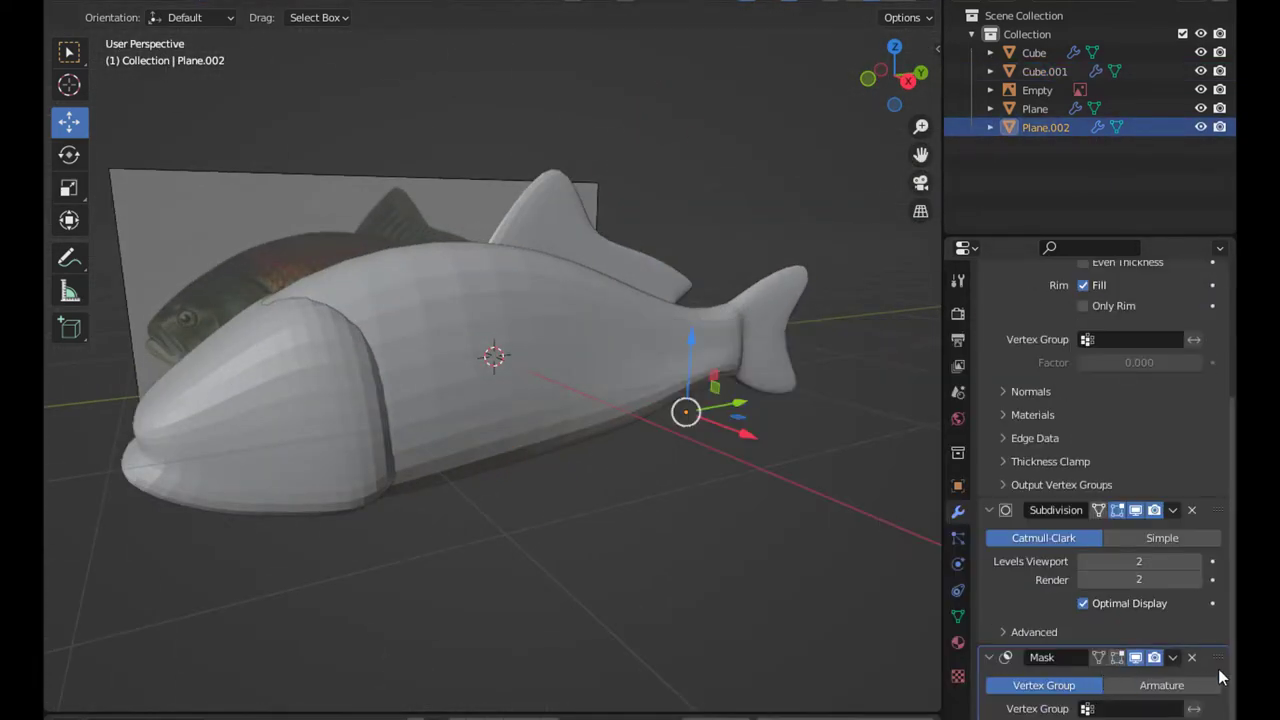
click(1192, 657)
click(1050, 261)
click(879, 461)
scroll(445, 497, down, 3)
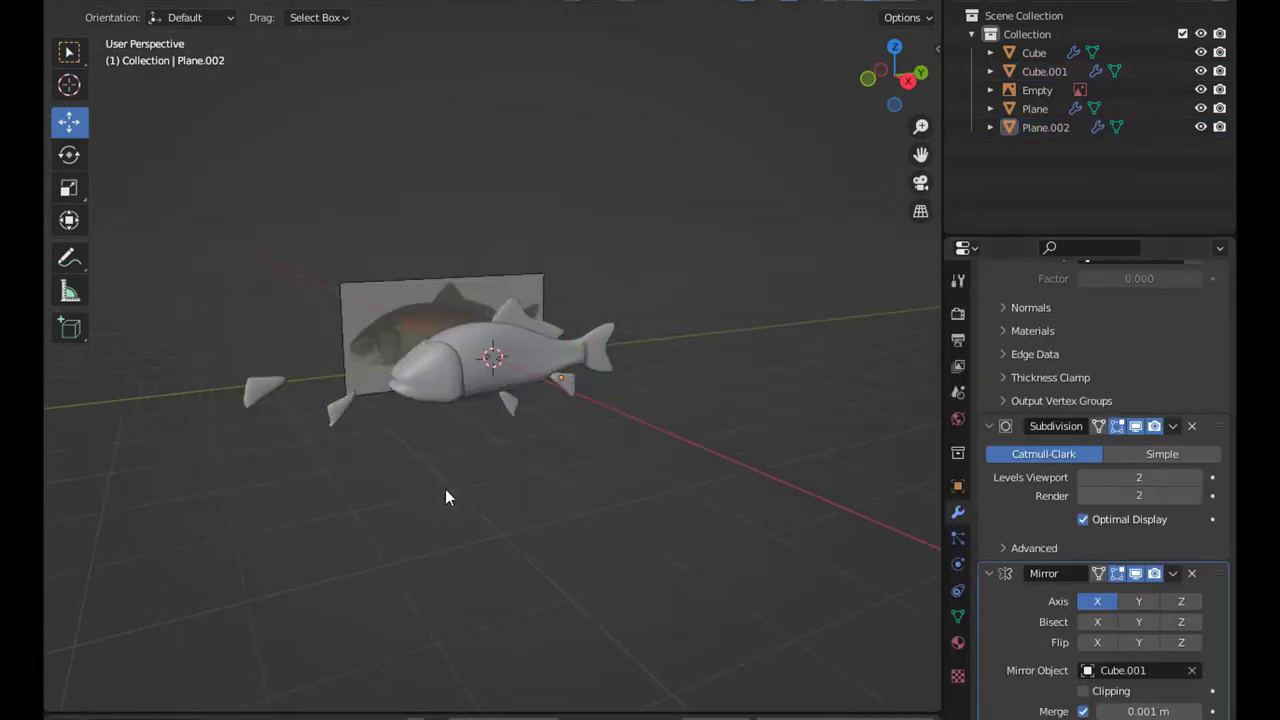
- Select the fish head and enter Edit Mode on its mesh
click(480, 385)
mouse_move(480, 385)
middle_down()
mouse_move(524, 439)
mouse_move(641, 394)
middle_up()
key(Tab)
scroll(524, 439, up, 5)
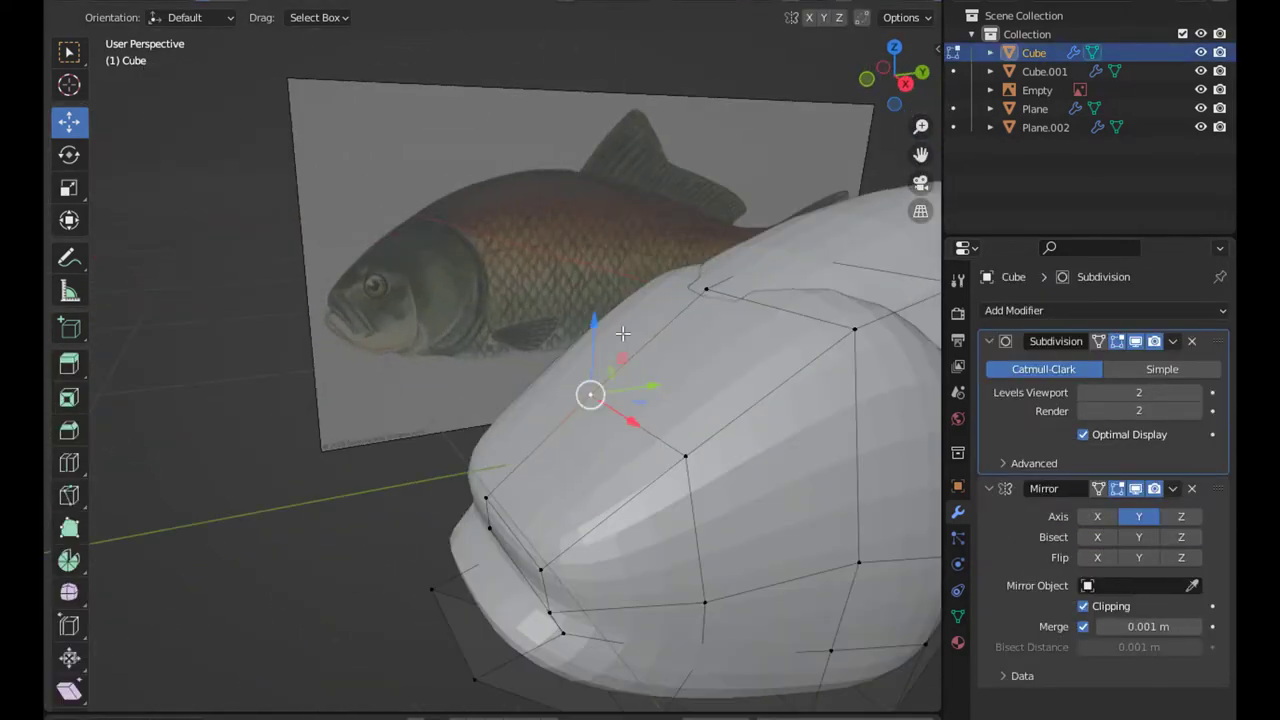
- Move the Mirror modifier above Subdivision and add a new edge loop across the head
scroll(641, 394, up, 2)
alt+click(638, 363)
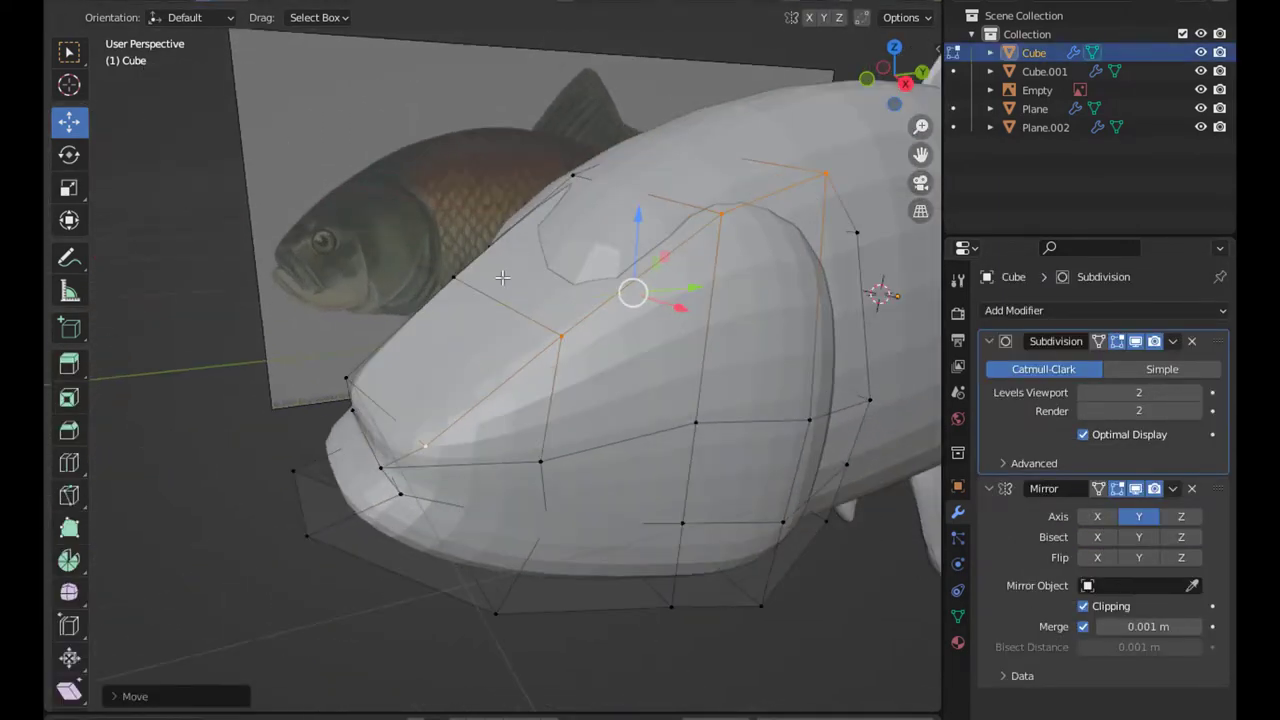
middle_drag(502, 277, 600, 300)
drag(1218, 488, 1218, 340)
key(ctrl+r)
mouse_move(746, 420)
middle_down()
mouse_move(800, 300)
mouse_move(600, 380)
middle_up()
click(600, 380)
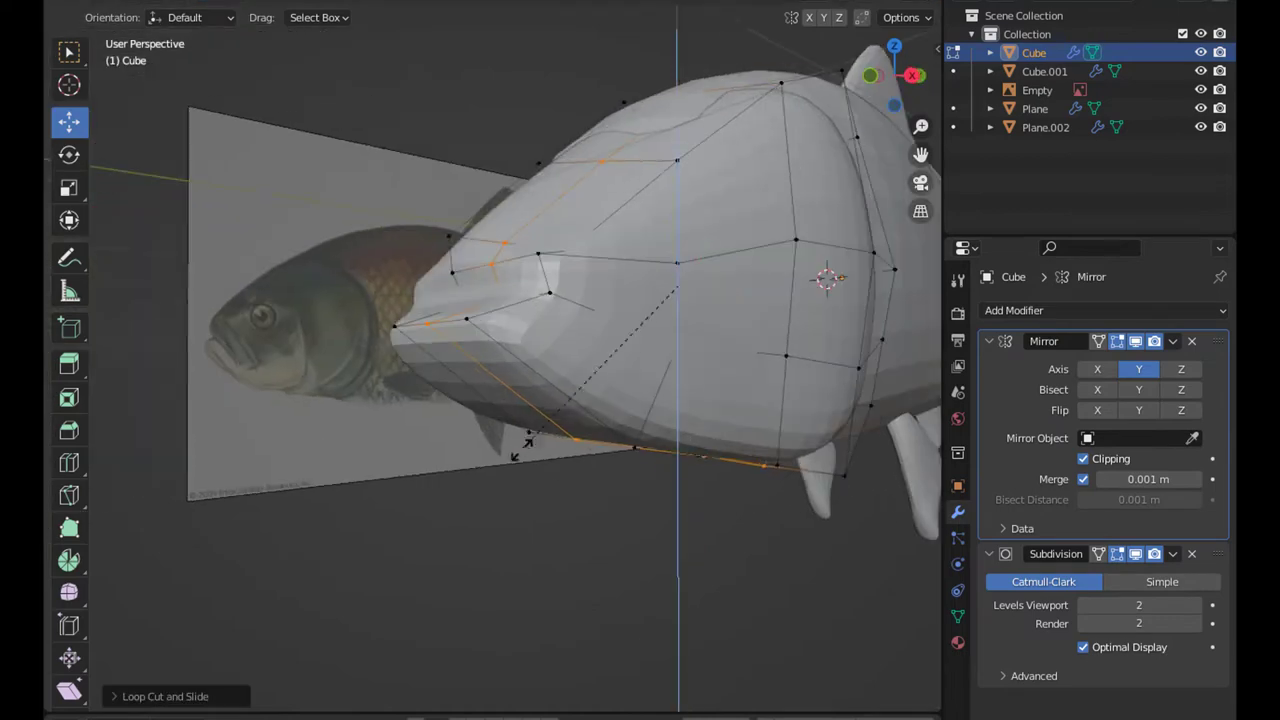
- Pull head vertices to reshape the head's width, checking it from Top view
mouse_move(522, 443)
middle_down()
mouse_move(571, 517)
mouse_move(686, 281)
mouse_move(651, 329)
middle_up()
drag(651, 329, 654, 380)
mouse_move(654, 451)
middle_down()
mouse_move(491, 323)
mouse_move(686, 500)
mouse_move(620, 514)
middle_up()
key(KP_7)
scroll(583, 380, up, 2)
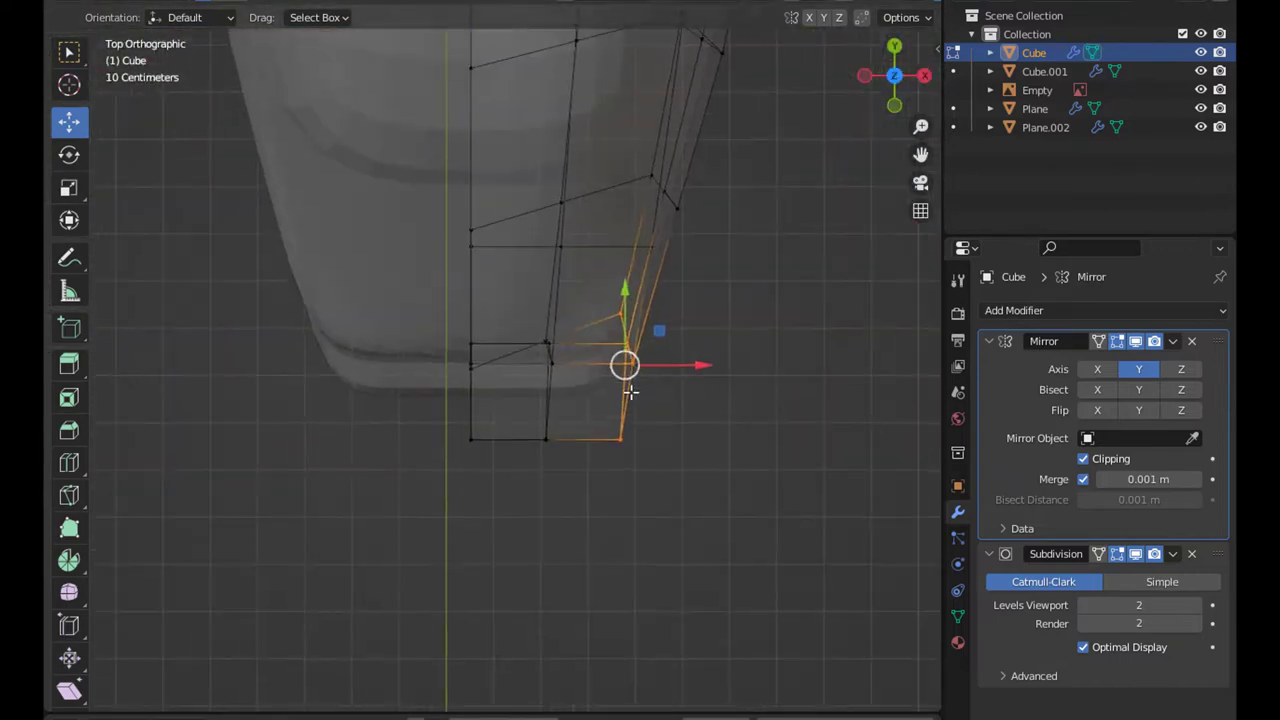
mouse_move(581, 488)
middle_down()
mouse_move(657, 348)
mouse_move(473, 326)
middle_up()
key(Tab)
scroll(690, 199, up, 3)
key(KP_3)
key(alt+a)
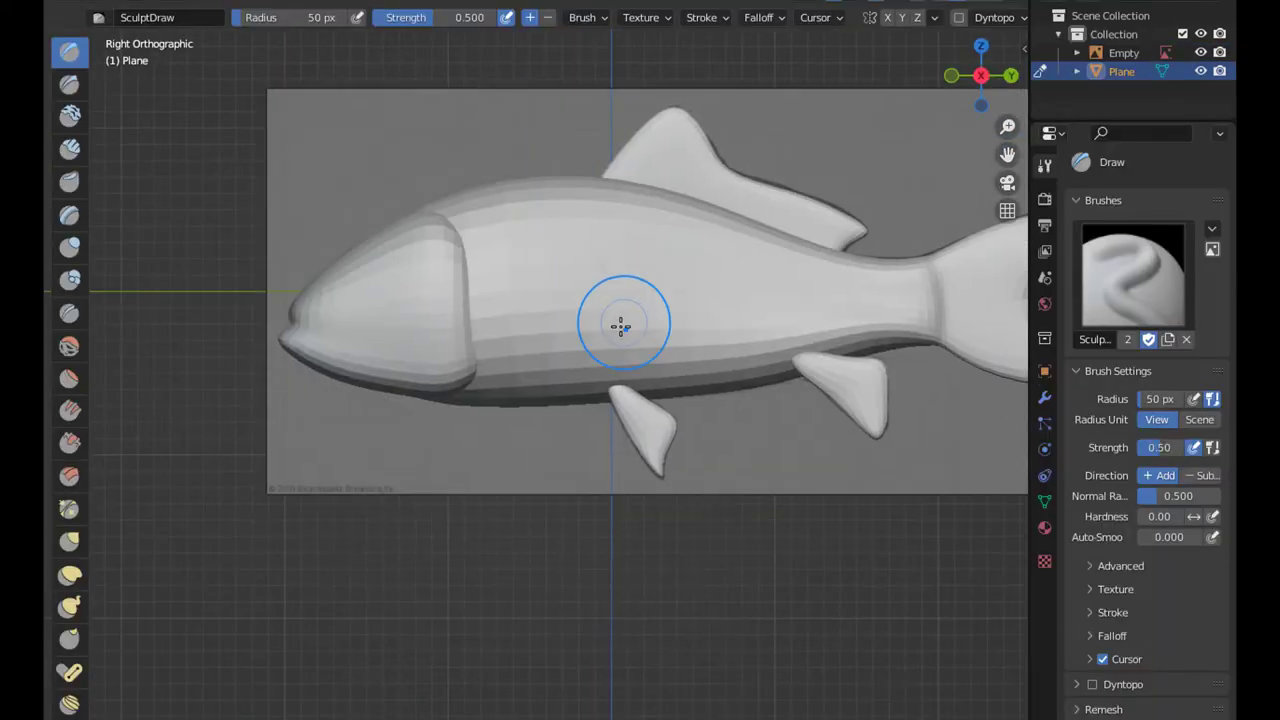
- Turn on Y-axis sculpt symmetry and set the fish's origin to the 3D cursor
click(842, 17)
middle_drag(540, 380, 575, 355)
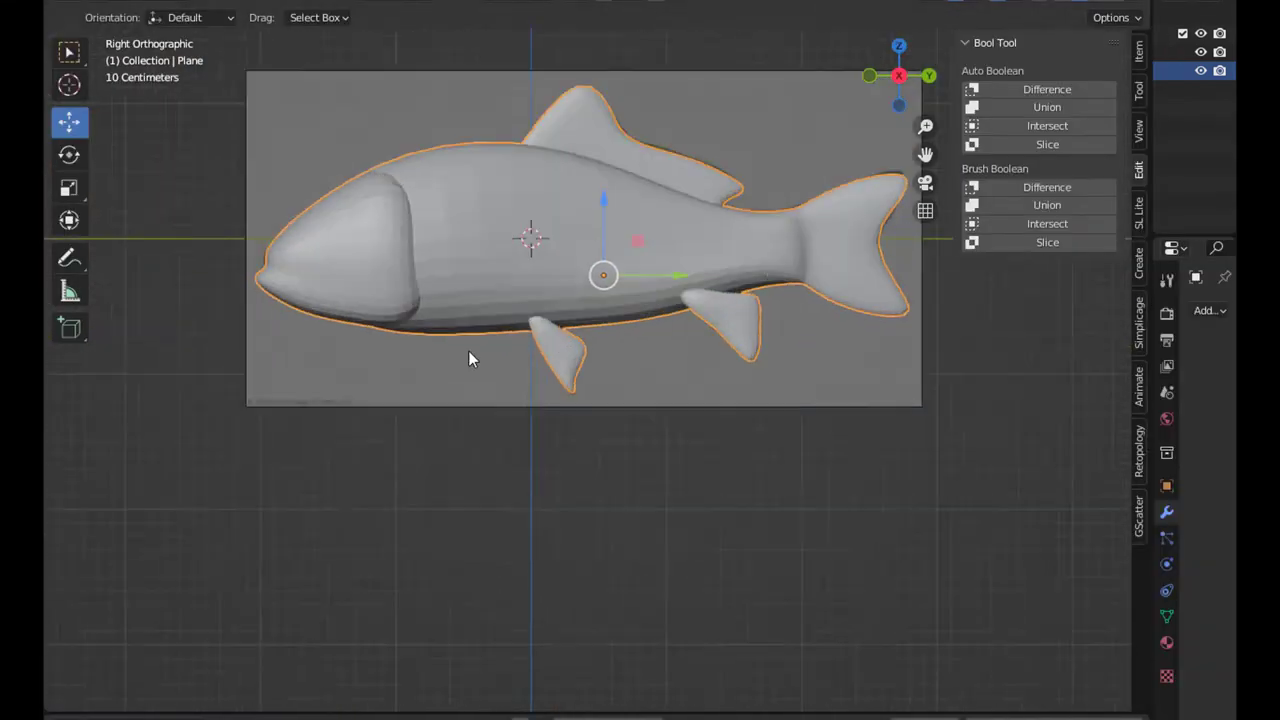
right_click(527, 225)
mouse_move(582, 230)
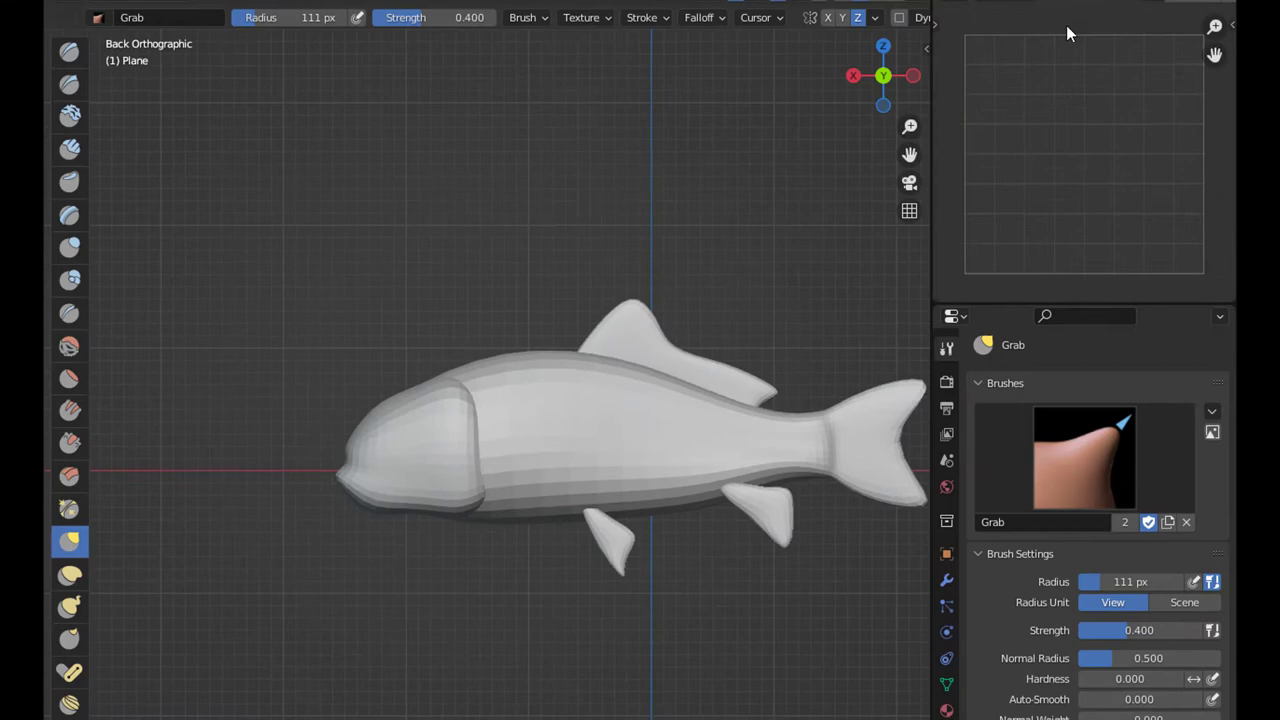
- Load the fish photo into the Image Editor as a side reference, framed on the head
click(1130, 7)
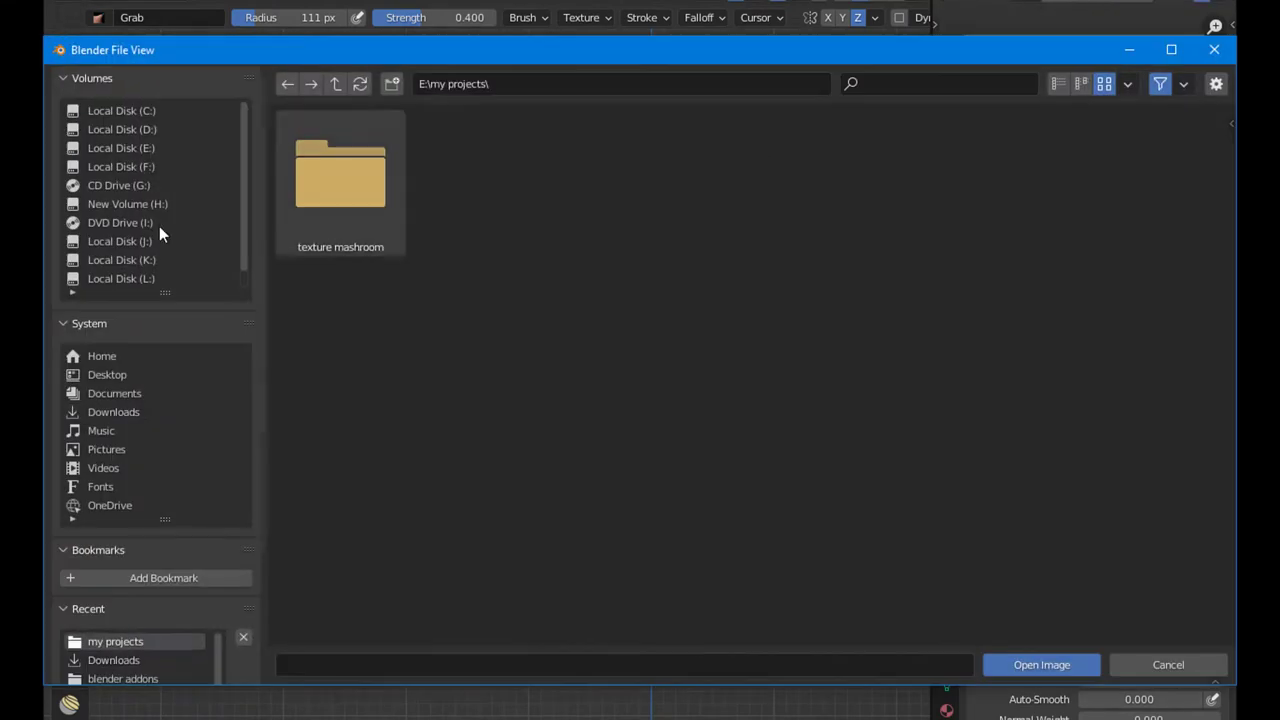
click(114, 411)
double_click(468, 178)
scroll(1030, 249, up, 5)
middle_drag(1030, 249, 1070, 201)
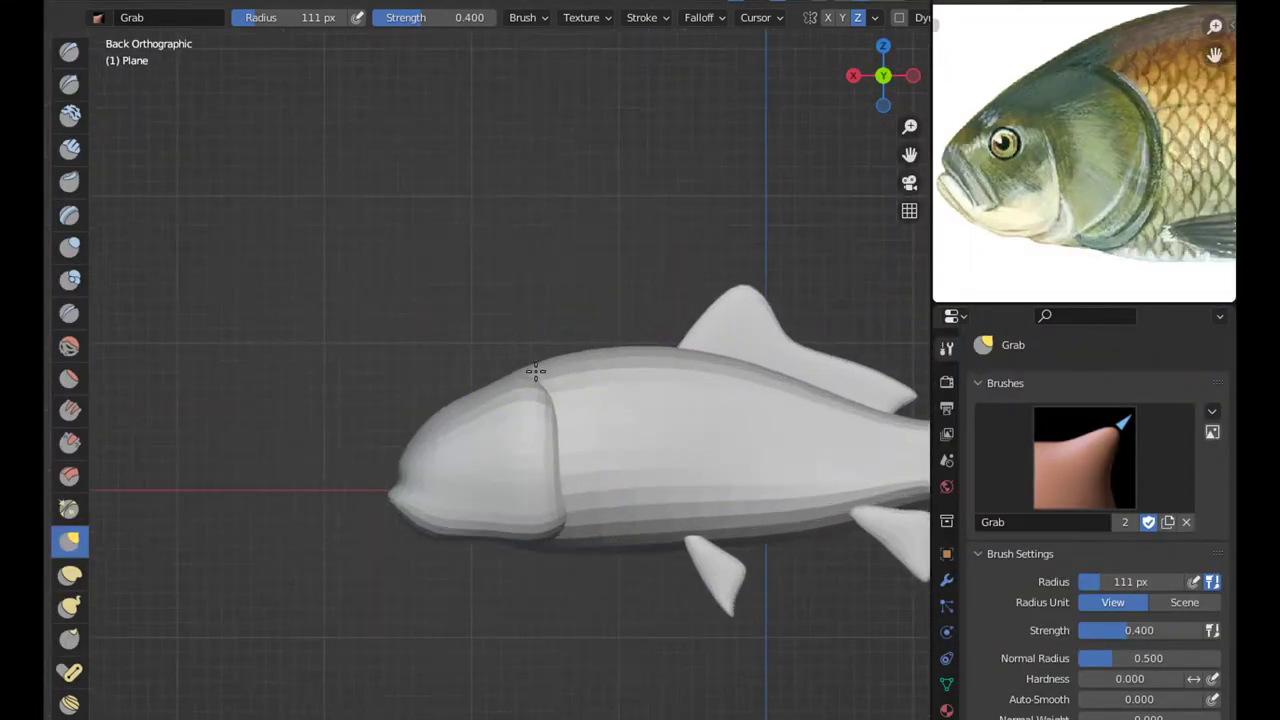
scroll(534, 371, up, 2)
- Frame the fish beside the image plane and switch it to flat shading
mouse_move(566, 477)
shift+middle_down()
mouse_move(565, 395)
mouse_move(480, 440)
shift+middle_up()
scroll(566, 406, up, 1)
scroll(420, 471, up, 3)
scroll(320, 402, down, 1)
scroll(320, 402, down, 3)
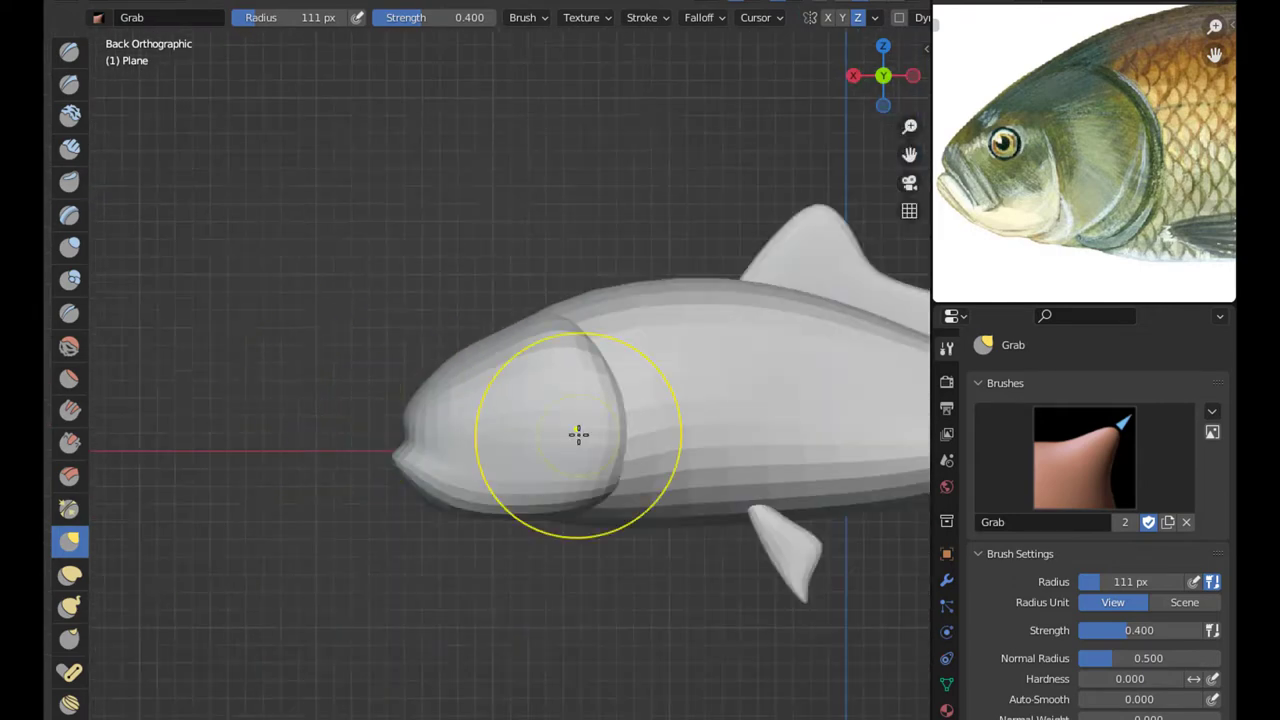
scroll(674, 320, up, 1)
mouse_move(674, 320)
middle_down()
mouse_move(657, 349)
mouse_move(694, 308)
mouse_move(643, 371)
mouse_move(480, 260)
mouse_move(415, 360)
mouse_move(457, 457)
mouse_move(520, 400)
mouse_move(557, 414)
mouse_move(603, 289)
mouse_move(343, 290)
mouse_move(886, 71)
middle_up()
scroll(415, 360, down, 3)
click(460, 437)
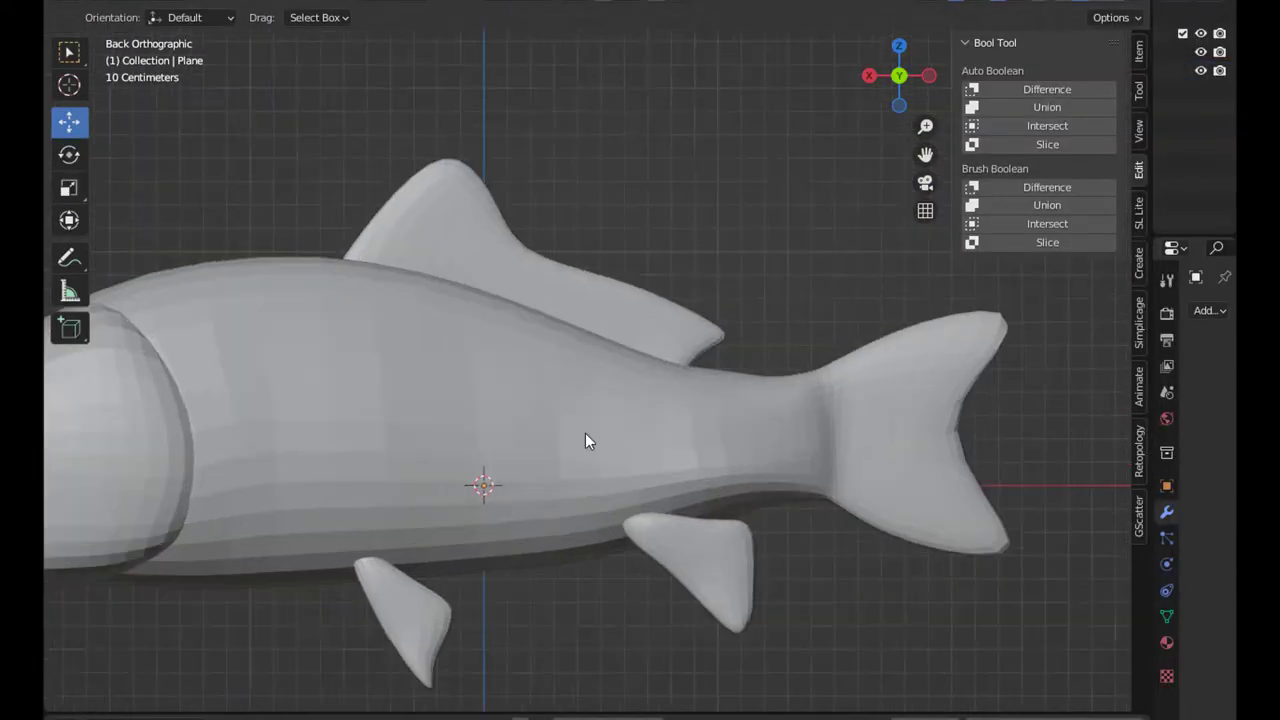
scroll(586, 437, down, 3)
scroll(666, 592, down, 3)
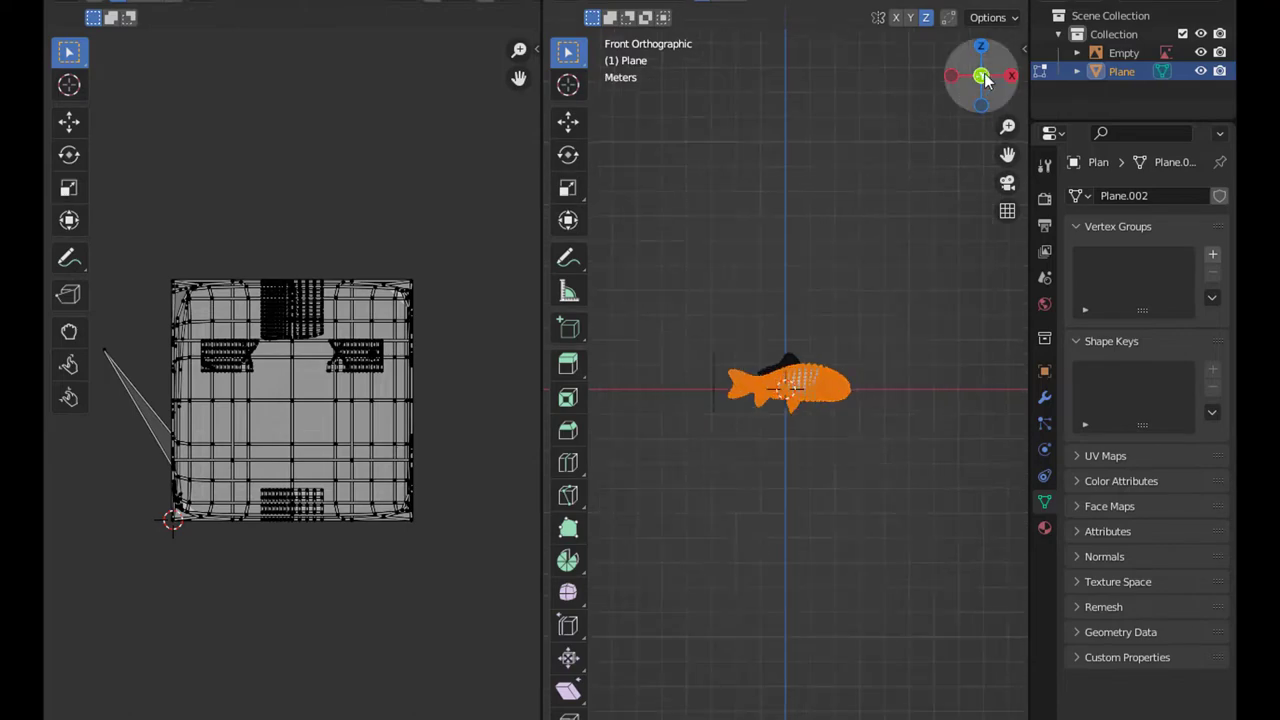
- Project the fish's UVs from the side view and load the fish photo into the Image Texture node
click(810, 535)
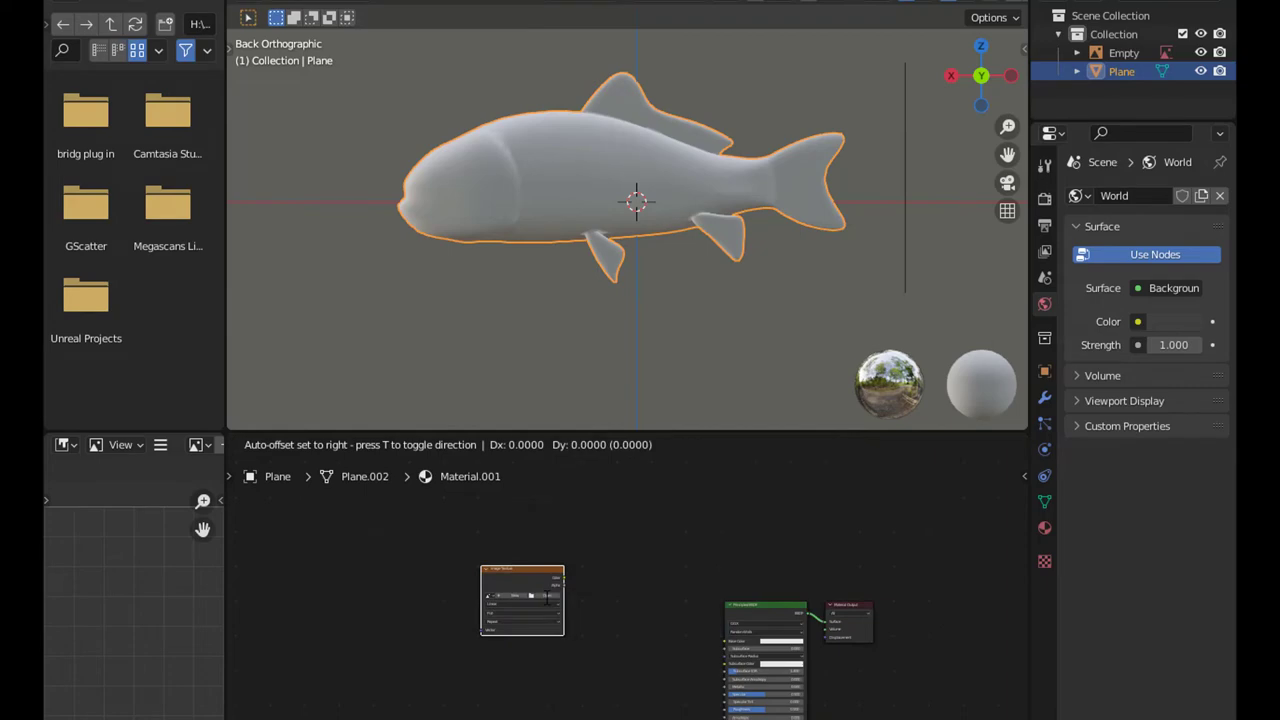
click(704, 616)
click(1043, 663)
scroll(668, 552, up, 2)
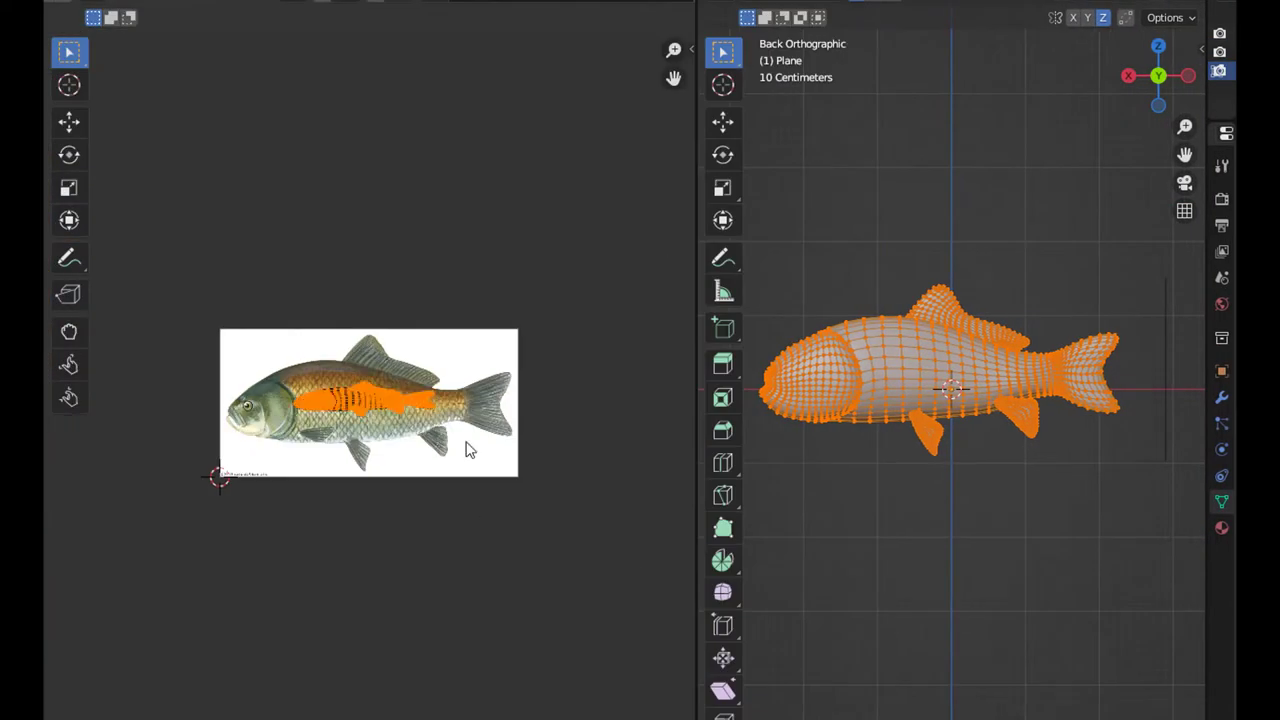
- Scale the fish UV layout to fit the reference photo and frame the head and eye area
key(s)
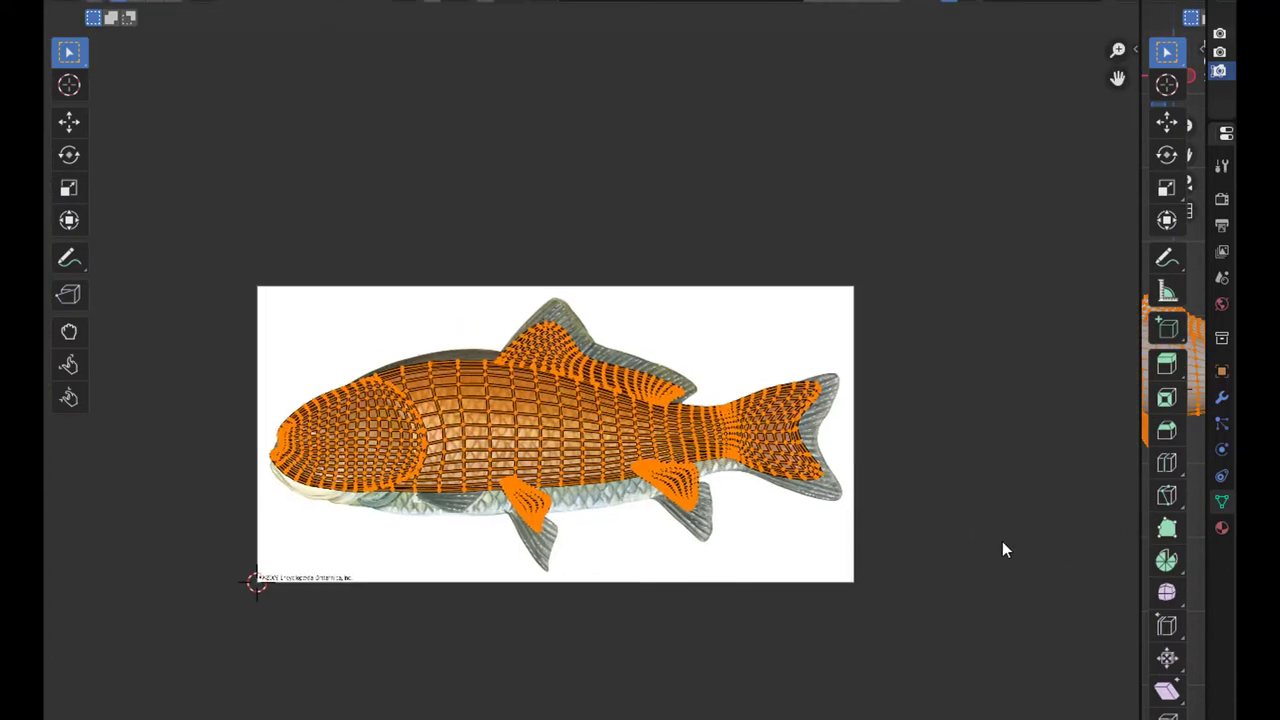
scroll(1000, 546, up, 1)
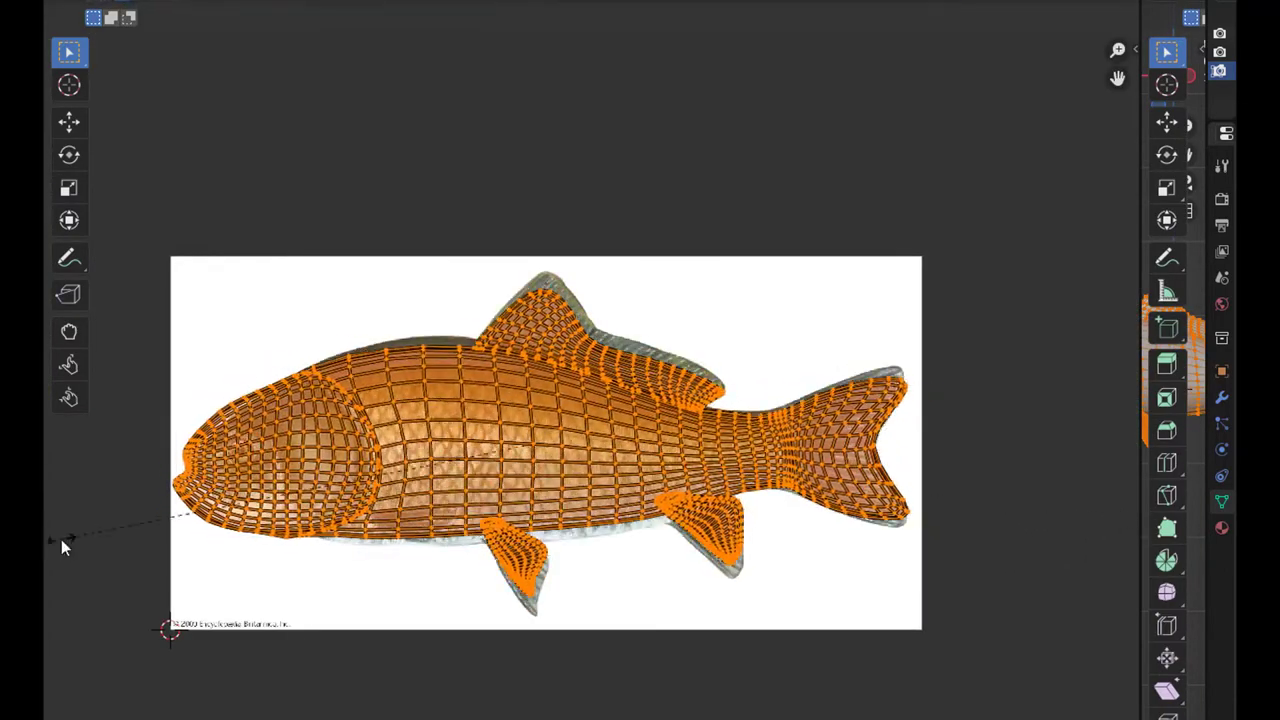
scroll(657, 523, up, 1)
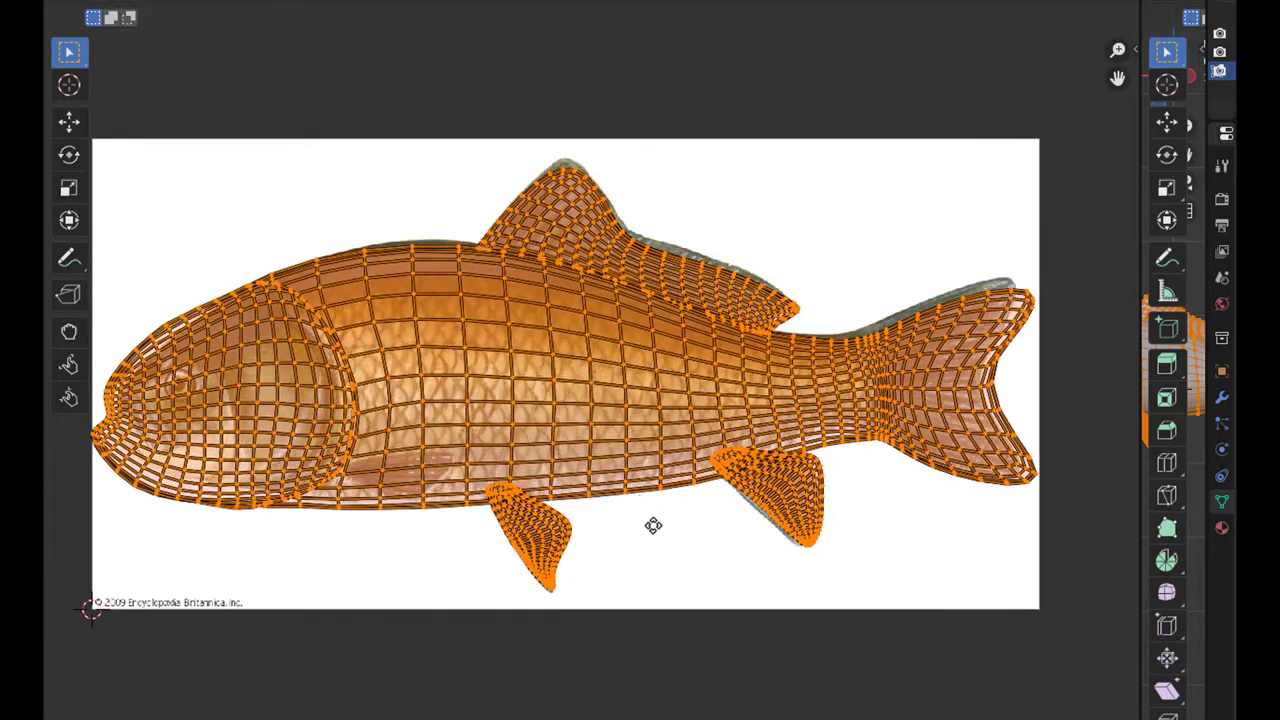
scroll(700, 440, up, 2)
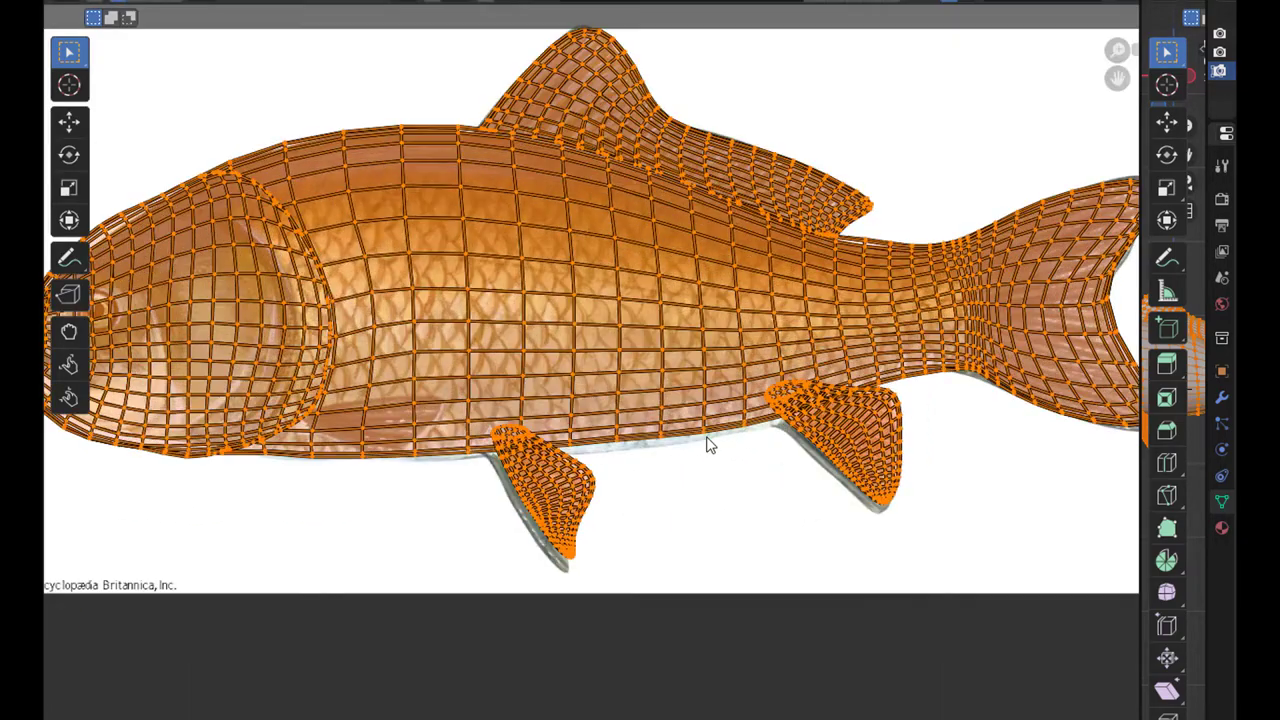
scroll(700, 437, down, 3)
scroll(340, 262, up, 3)
click(340, 262)
scroll(340, 262, up, 2)
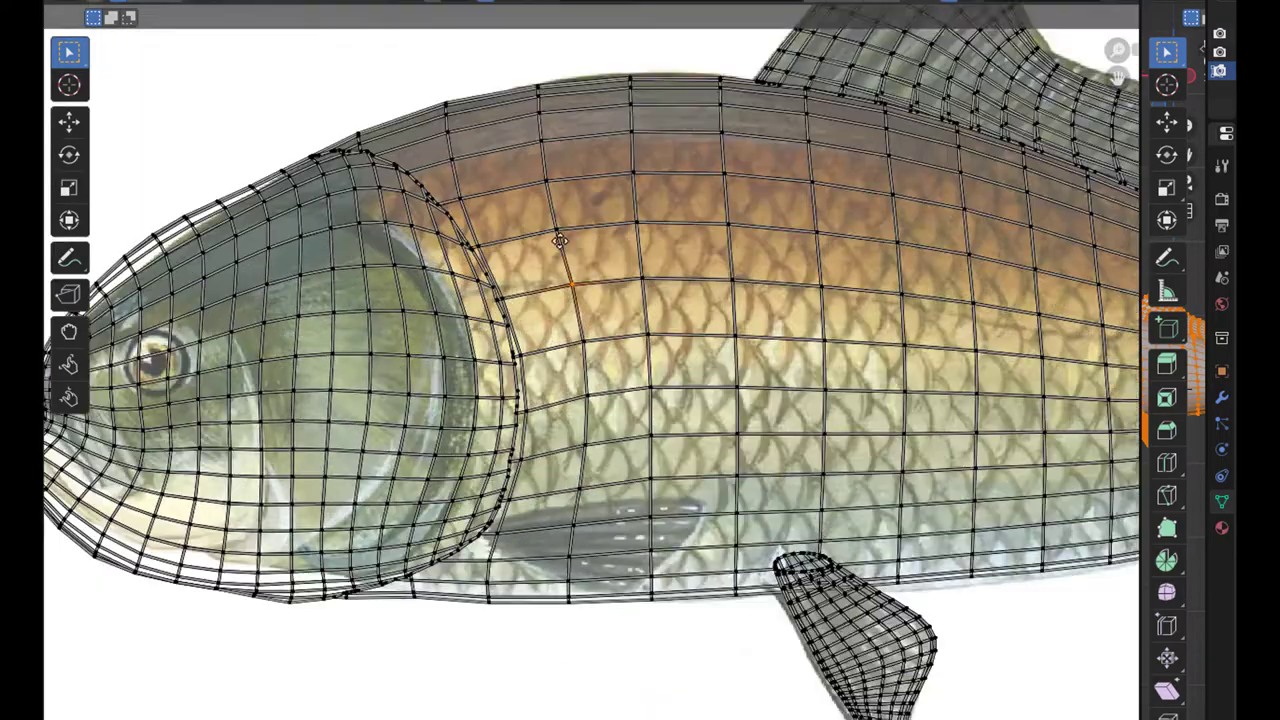
scroll(646, 171, down, 3)
scroll(557, 300, up, 2)
scroll(550, 266, up, 1)
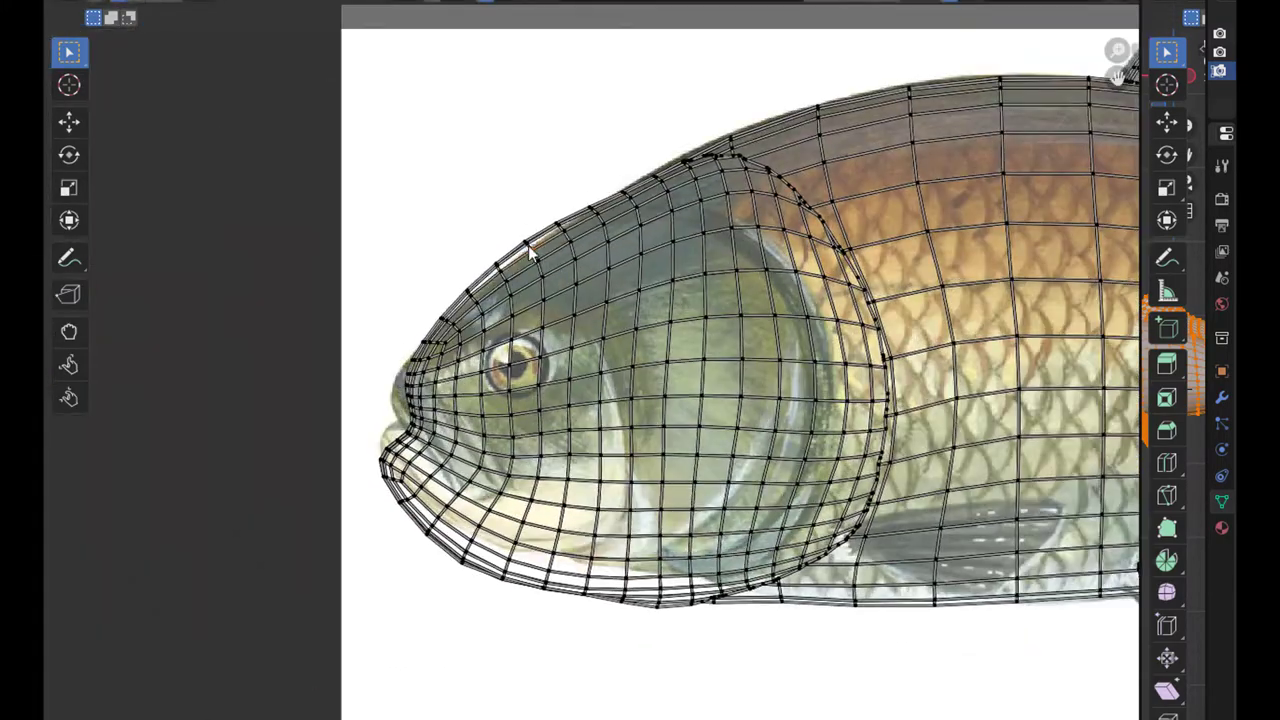
scroll(497, 281, up, 3)
scroll(747, 372, up, 2)
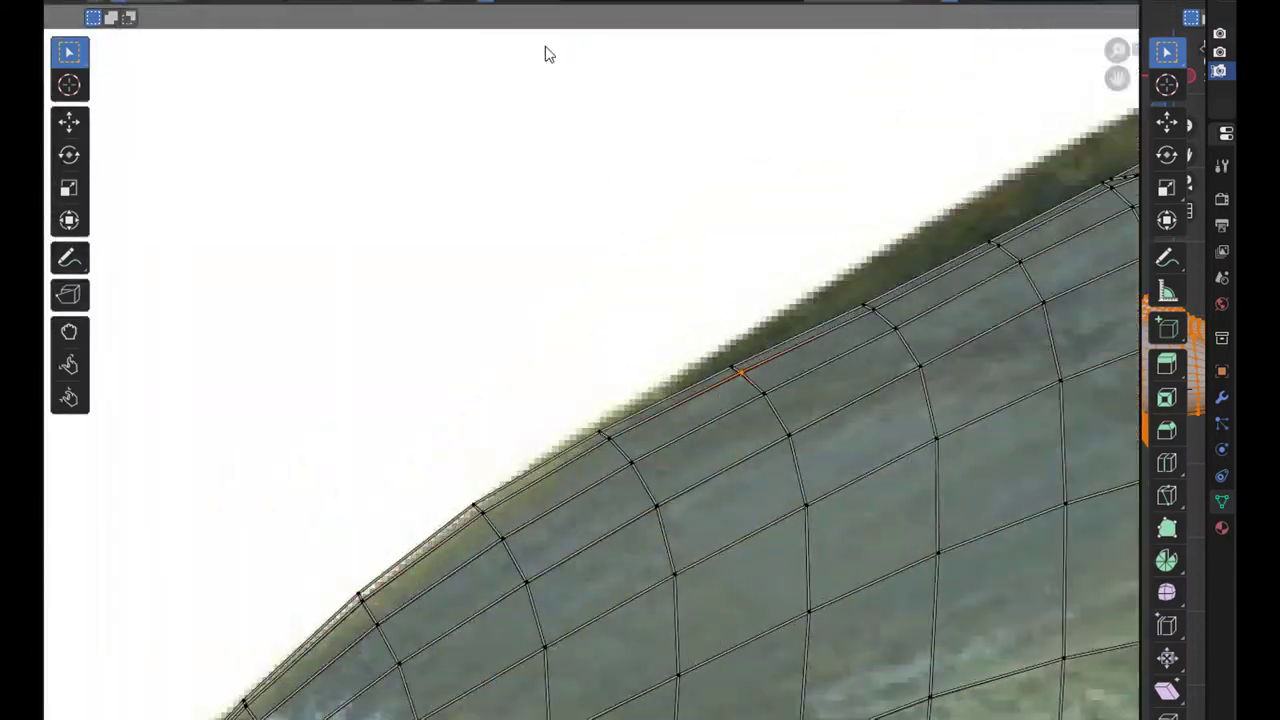
scroll(732, 349, down, 3)
scroll(723, 342, down, 2)
middle_drag(560, 630, 620, 386)
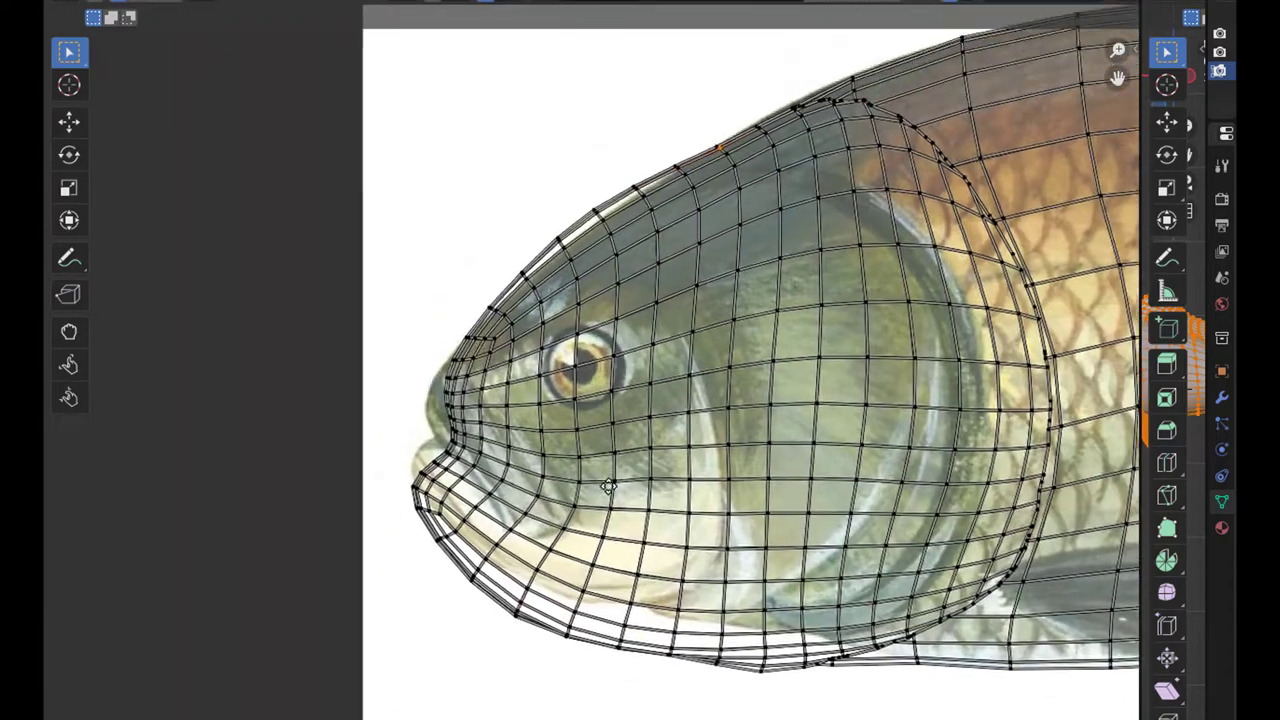
scroll(620, 386, up, 2)
- Set the proportional editing falloff to Smooth
click(493, 6)
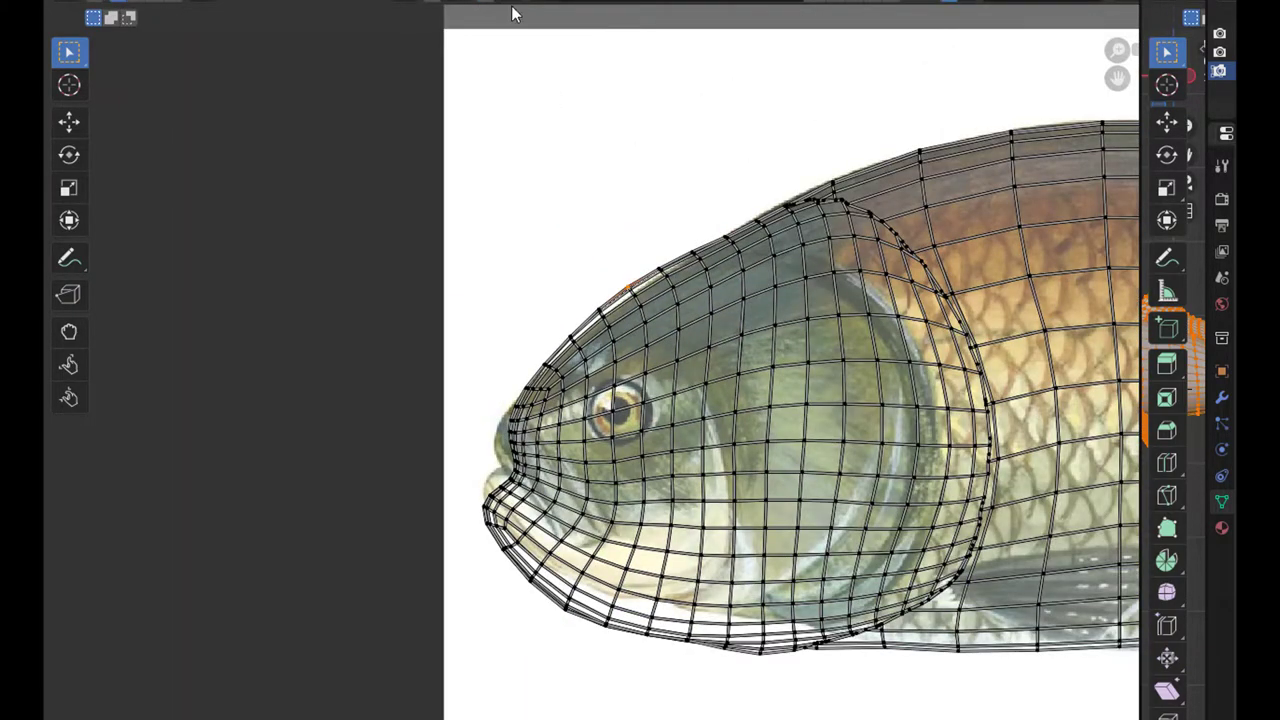
click(638, 277)
scroll(637, 283, down, 1)
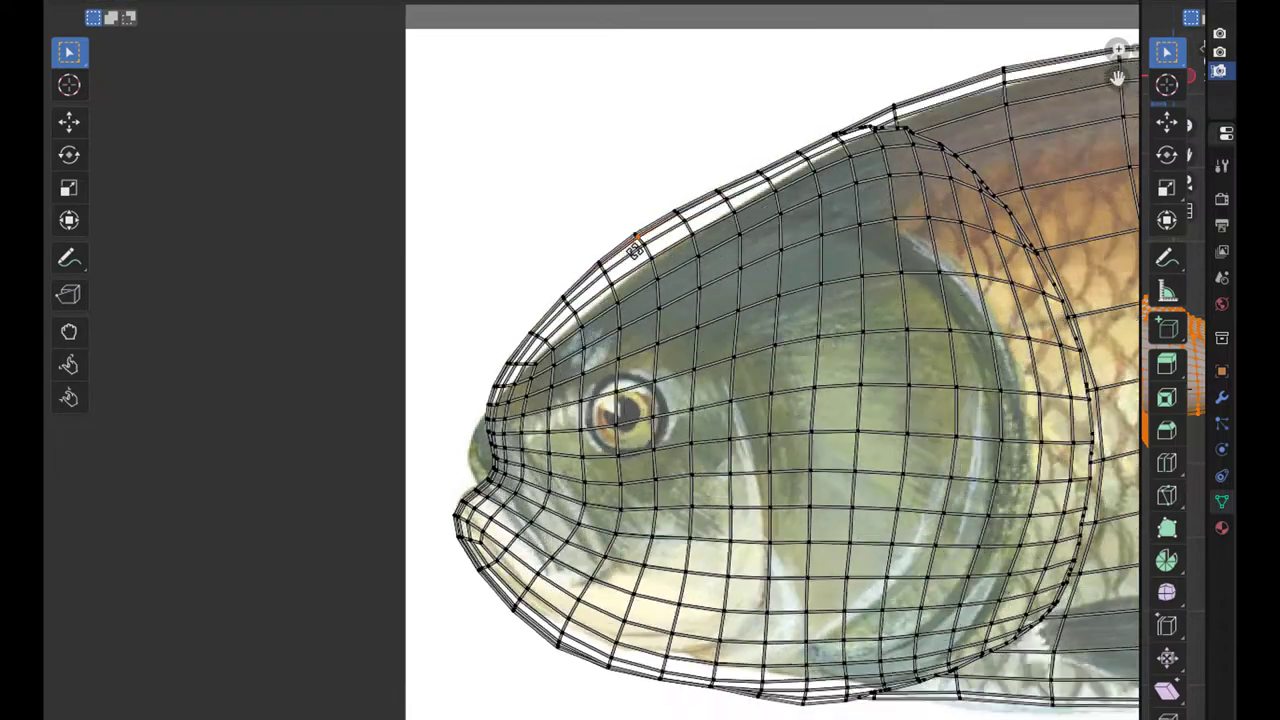
scroll(620, 285, down, 4)
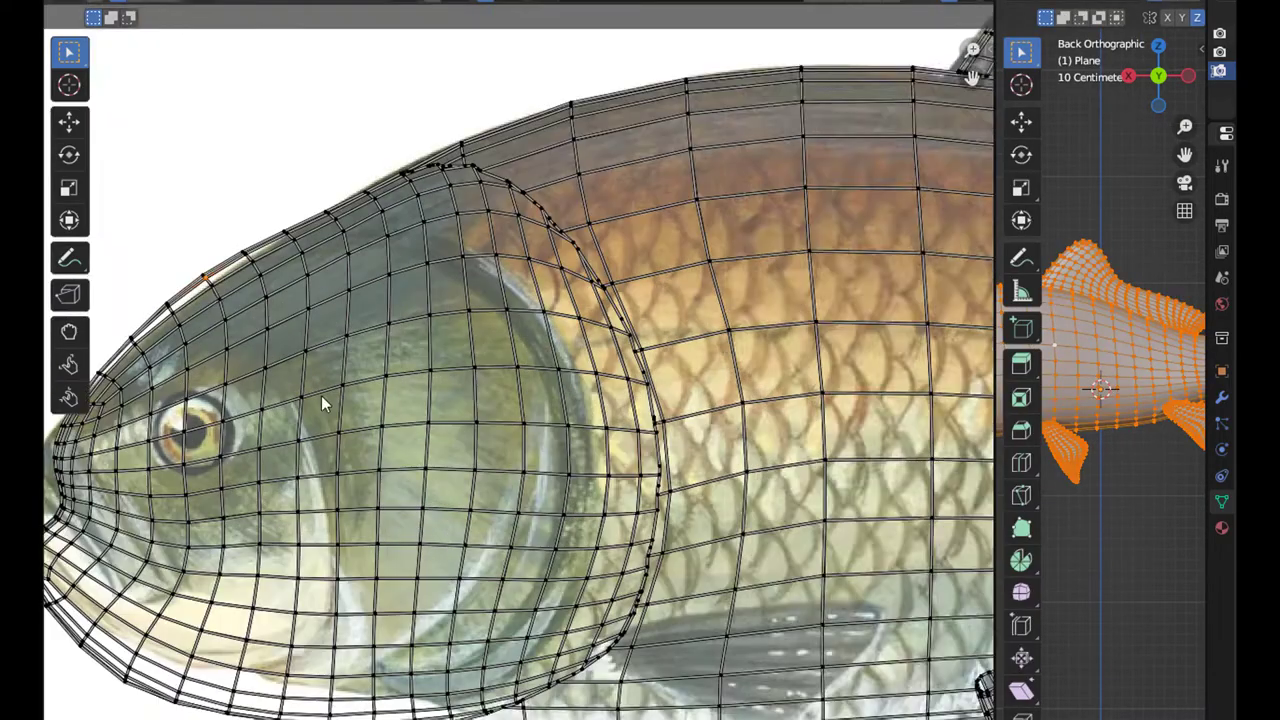
- Circle-select UV vertices along the mouth and the body above the lower fin
middle_drag(321, 395, 478, 334)
key(c)
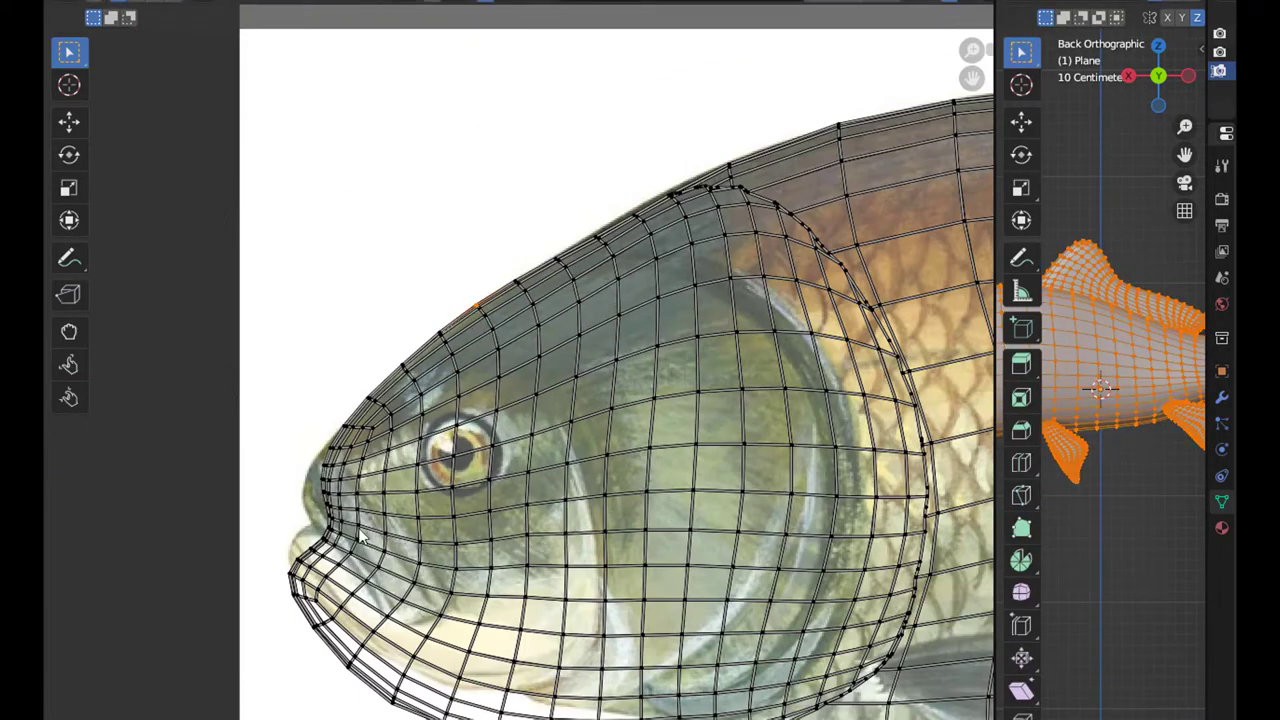
middle_drag(362, 537, 642, 278)
scroll(642, 278, down, 1)
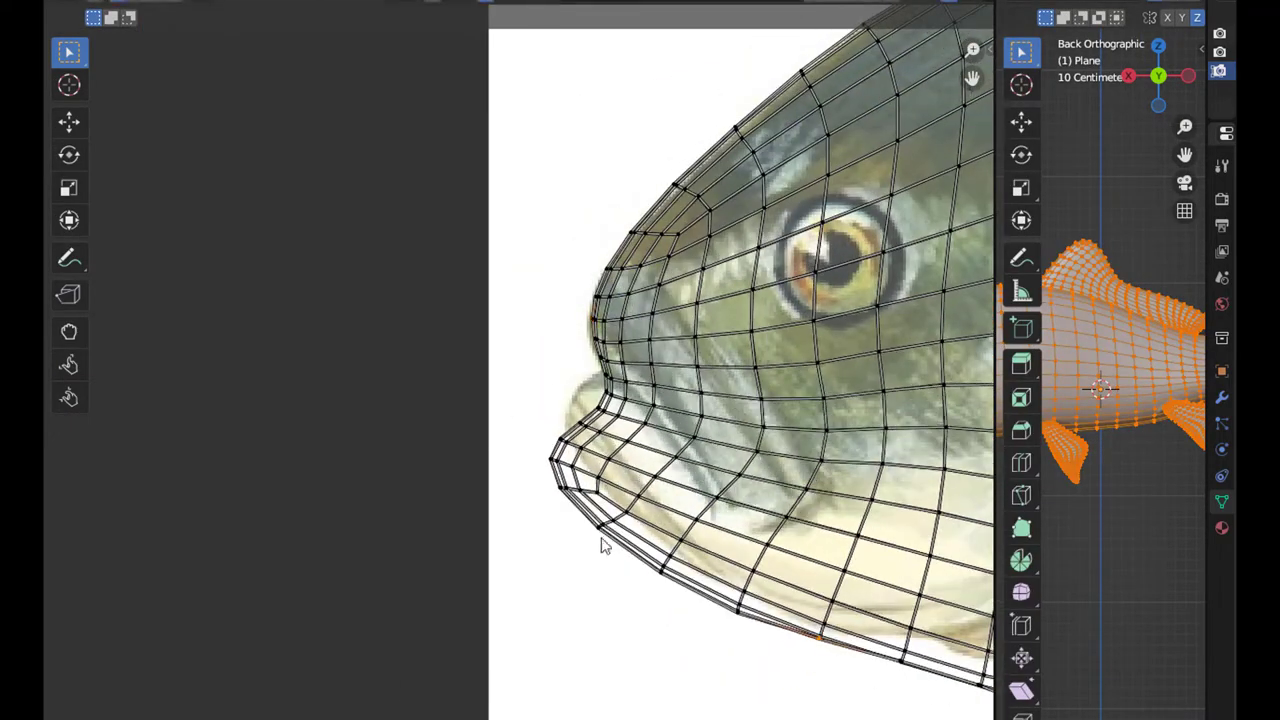
scroll(610, 392, down, 3)
scroll(642, 522, up, 3)
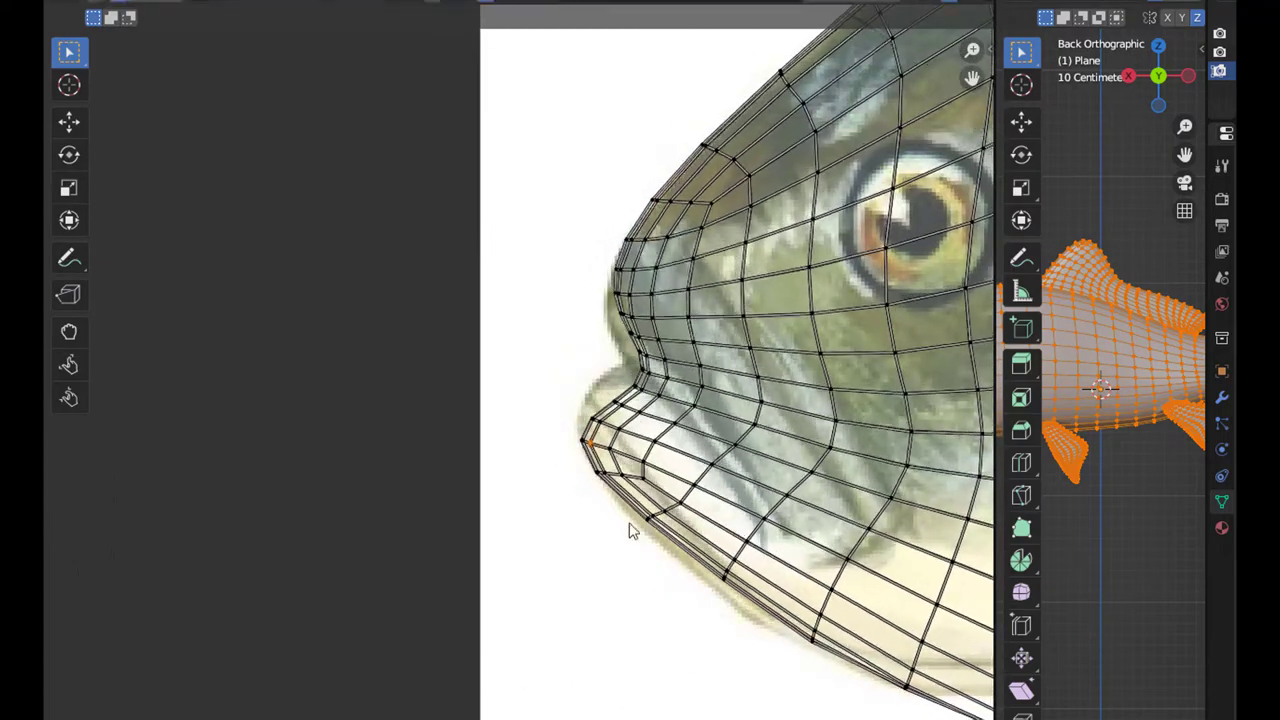
scroll(630, 531, down, 2)
middle_drag(751, 486, 414, 434)
scroll(410, 440, up, 4)
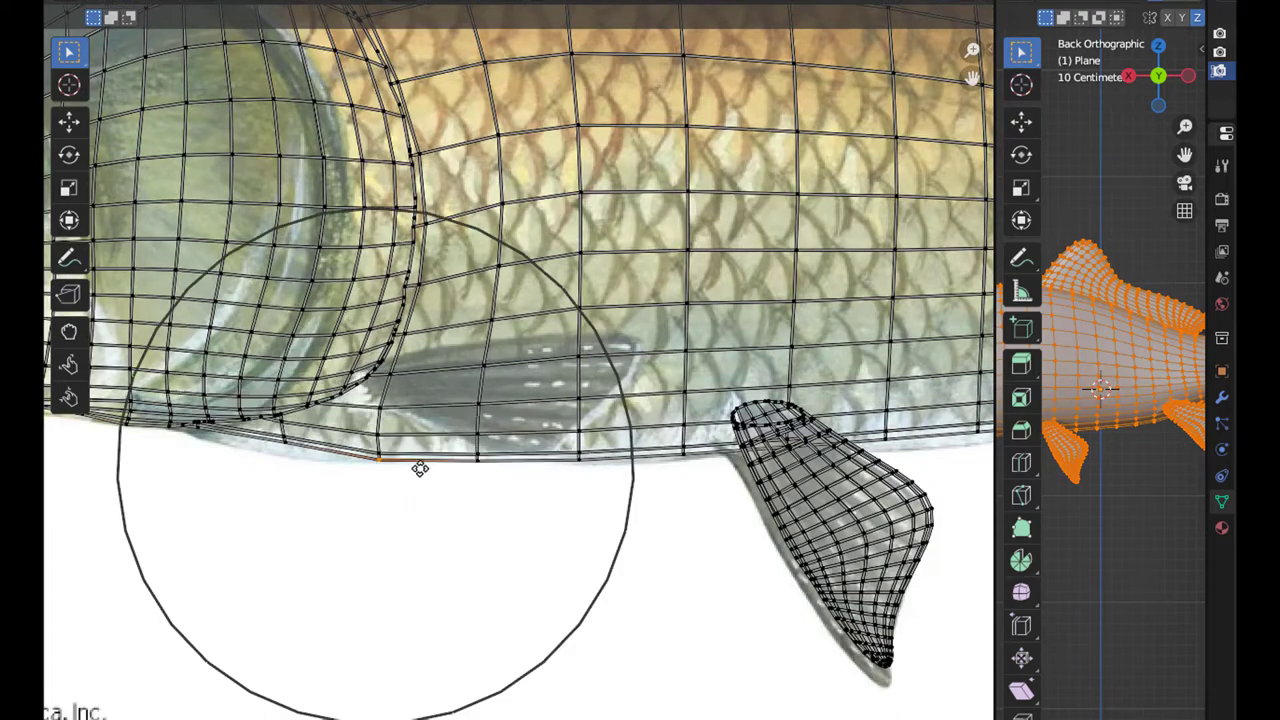
scroll(606, 437, down, 1)
scroll(836, 656, up, 2)
scroll(836, 656, up, 2)
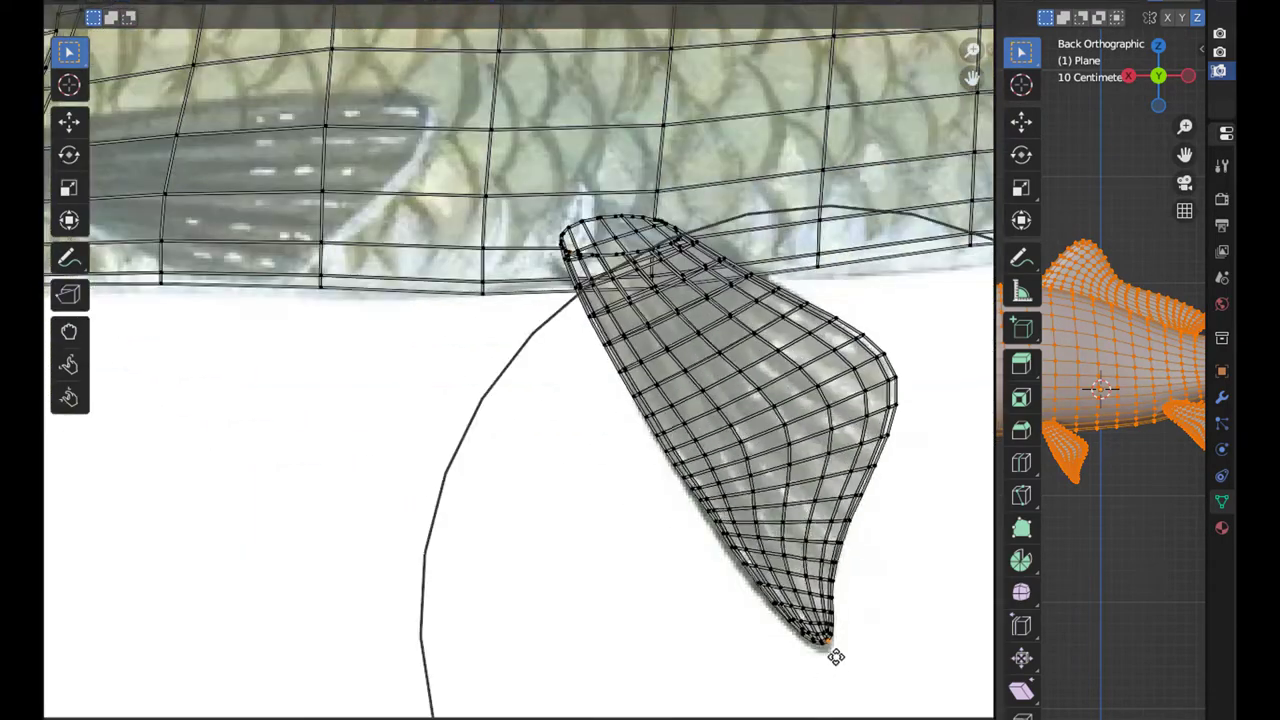
scroll(560, 354, down, 2)
scroll(865, 352, up, 3)
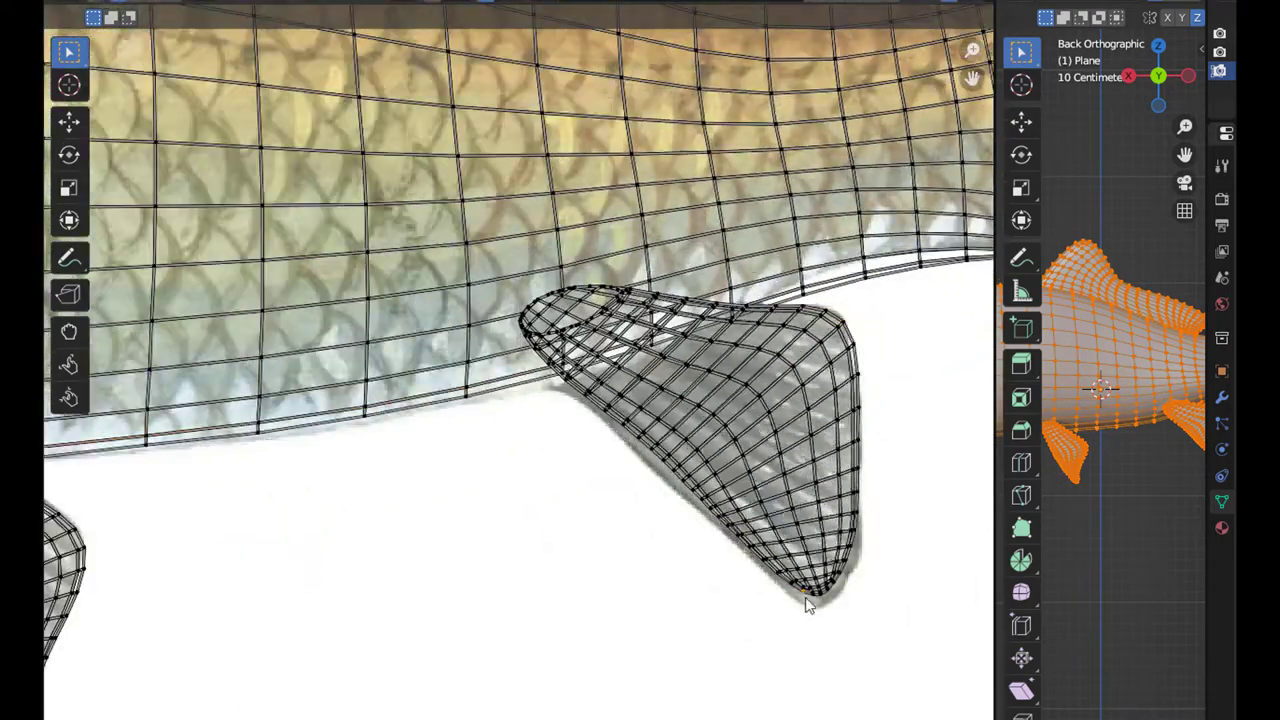
scroll(595, 420, up, 3)
scroll(643, 451, down, 2)
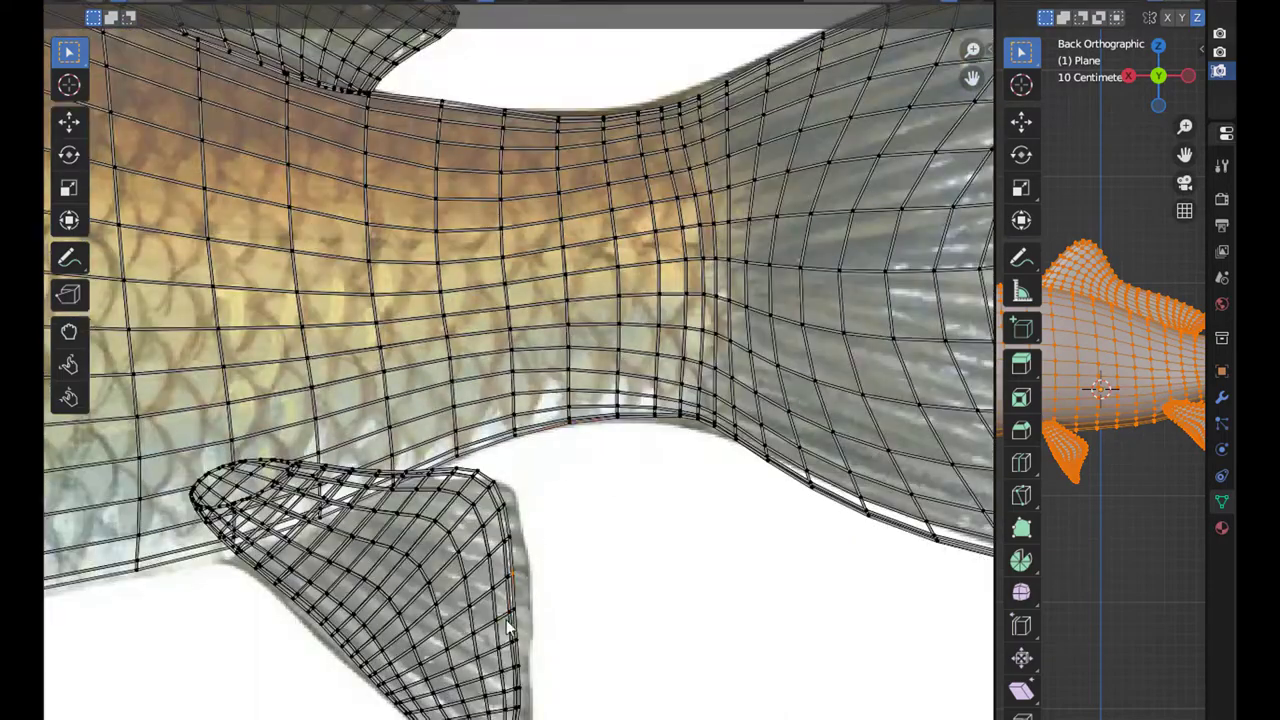
scroll(510, 530, up, 2)
scroll(495, 528, down, 1)
scroll(663, 629, up, 2)
scroll(663, 629, down, 3)
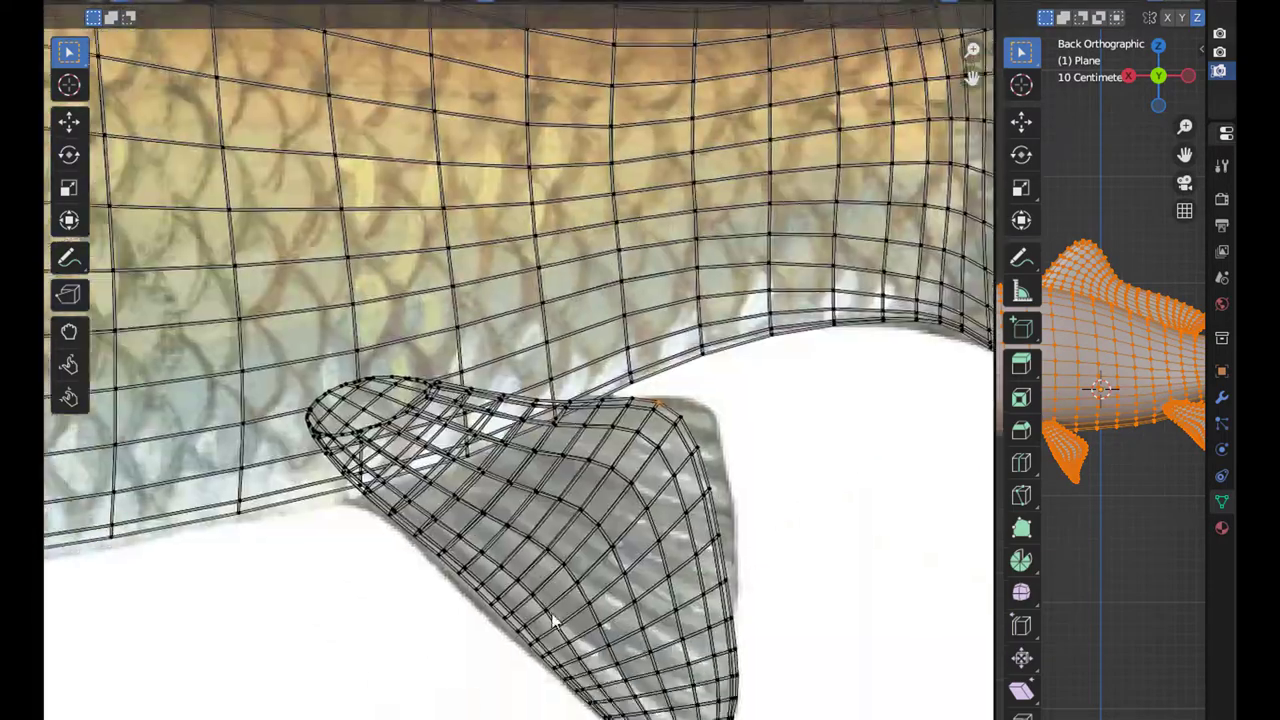
scroll(745, 645, up, 3)
scroll(745, 645, down, 3)
- Move the tail UV vertex with proportional editing onto the photo's edge, then check the fin tip
key(g)
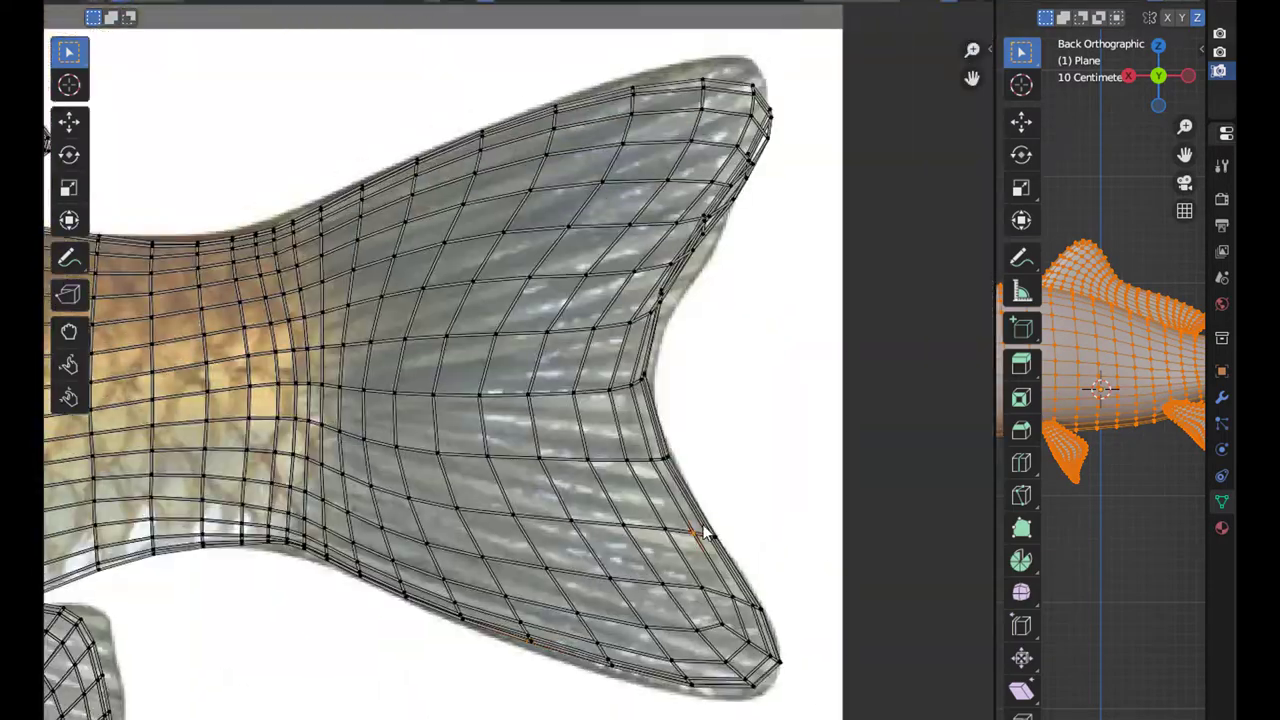
scroll(694, 529, up, 3)
click(636, 479)
scroll(463, 583, up, 5)
scroll(397, 520, up, 3)
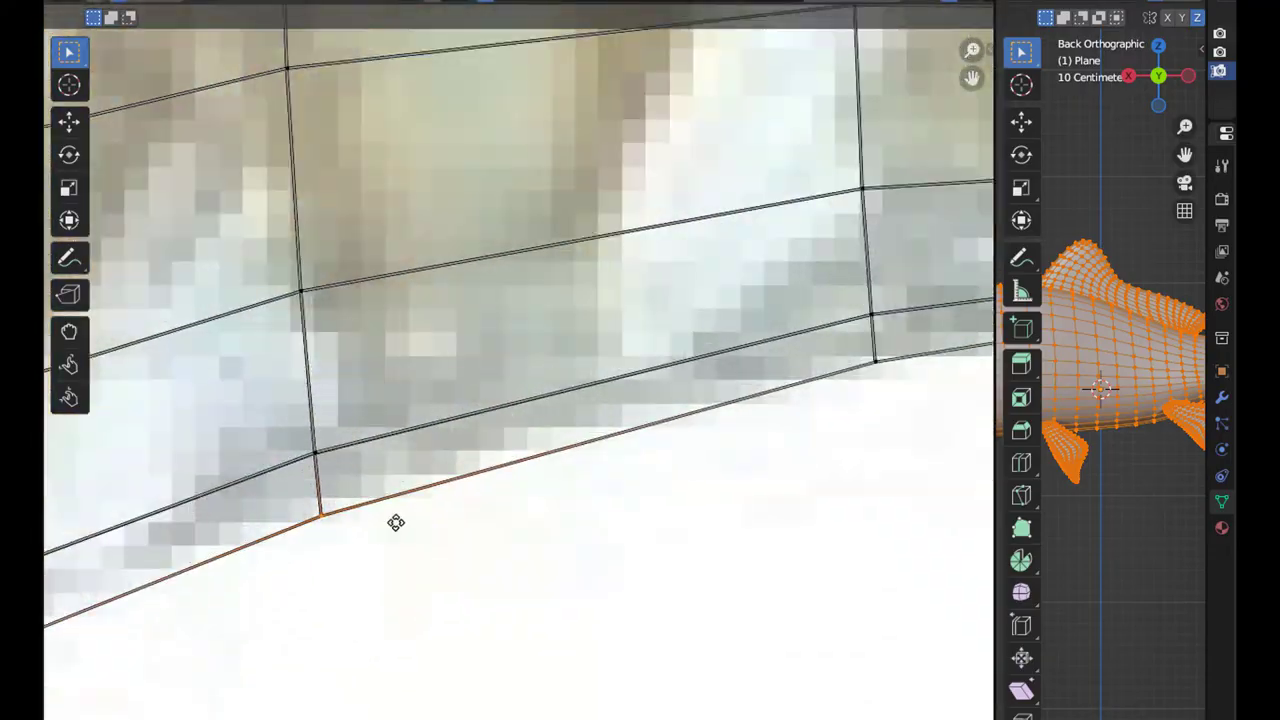
scroll(497, 420, up, 2)
scroll(686, 466, down, 3)
scroll(629, 477, down, 2)
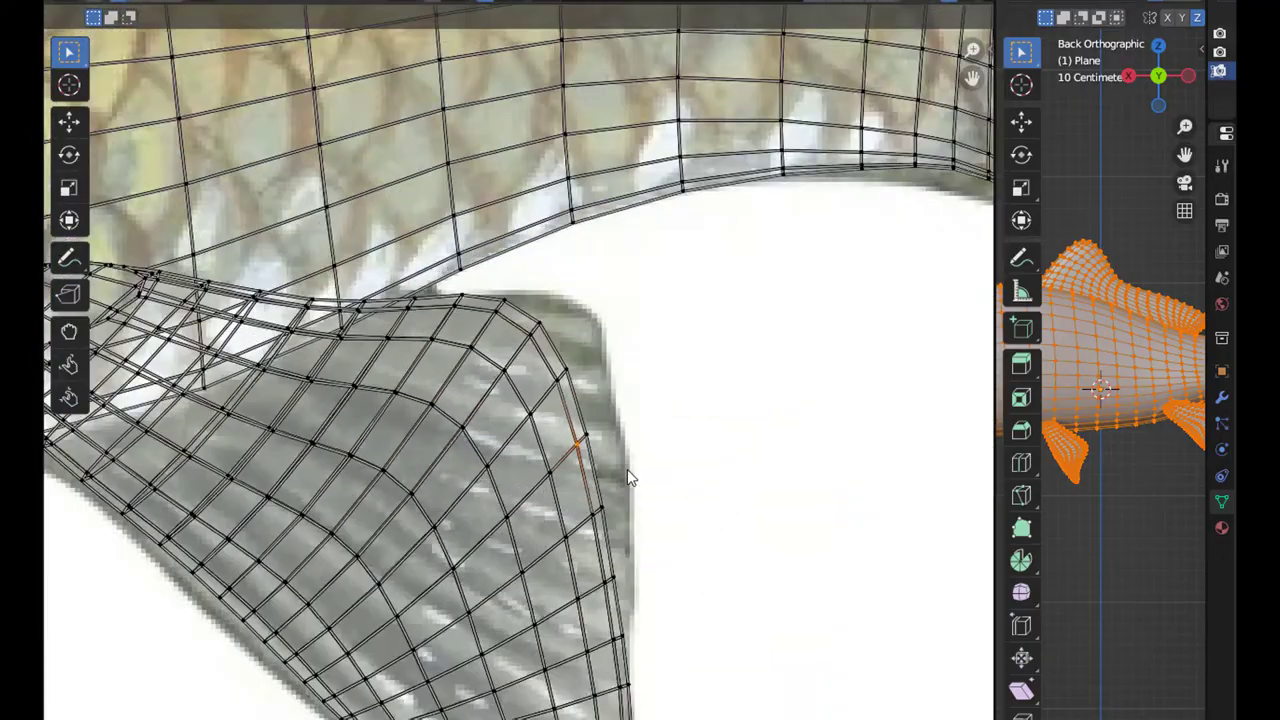
scroll(443, 386, up, 1)
scroll(975, 358, up, 2)
scroll(975, 358, down, 1)
middle_drag(960, 380, 600, 450)
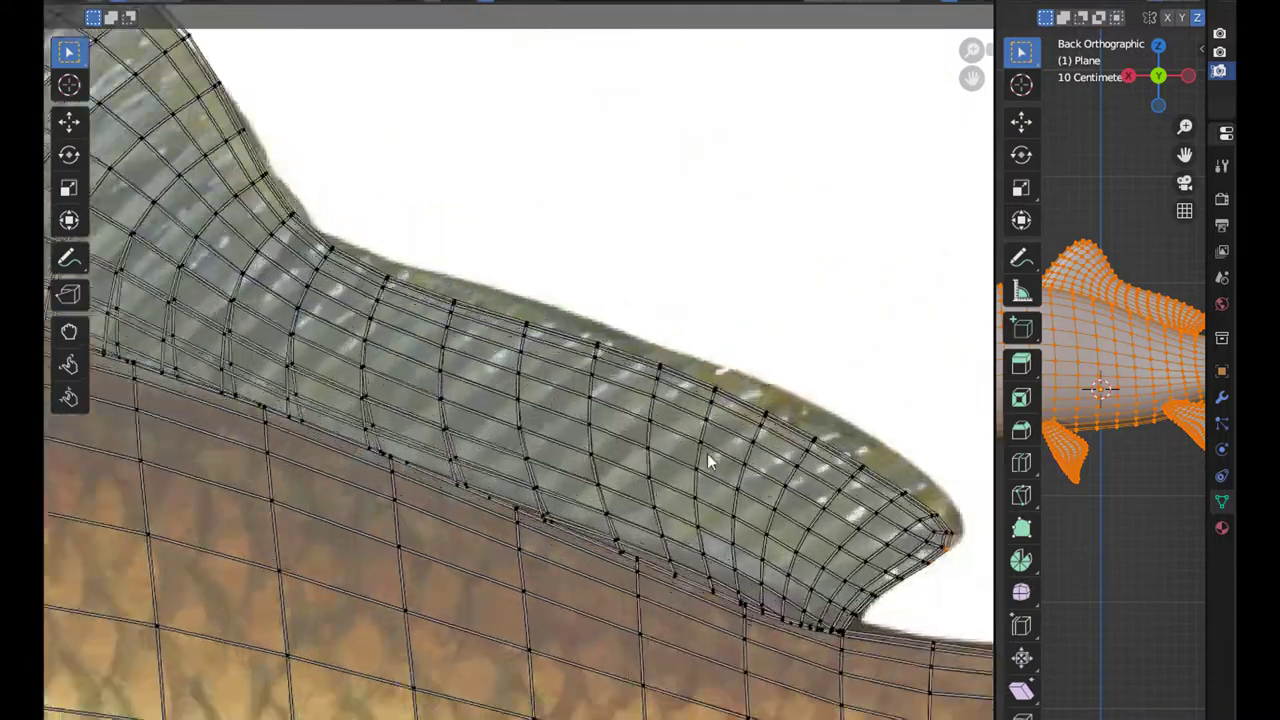
scroll(570, 455, up, 3)
scroll(729, 413, up, 1)
scroll(649, 286, down, 2)
scroll(606, 314, up, 1)
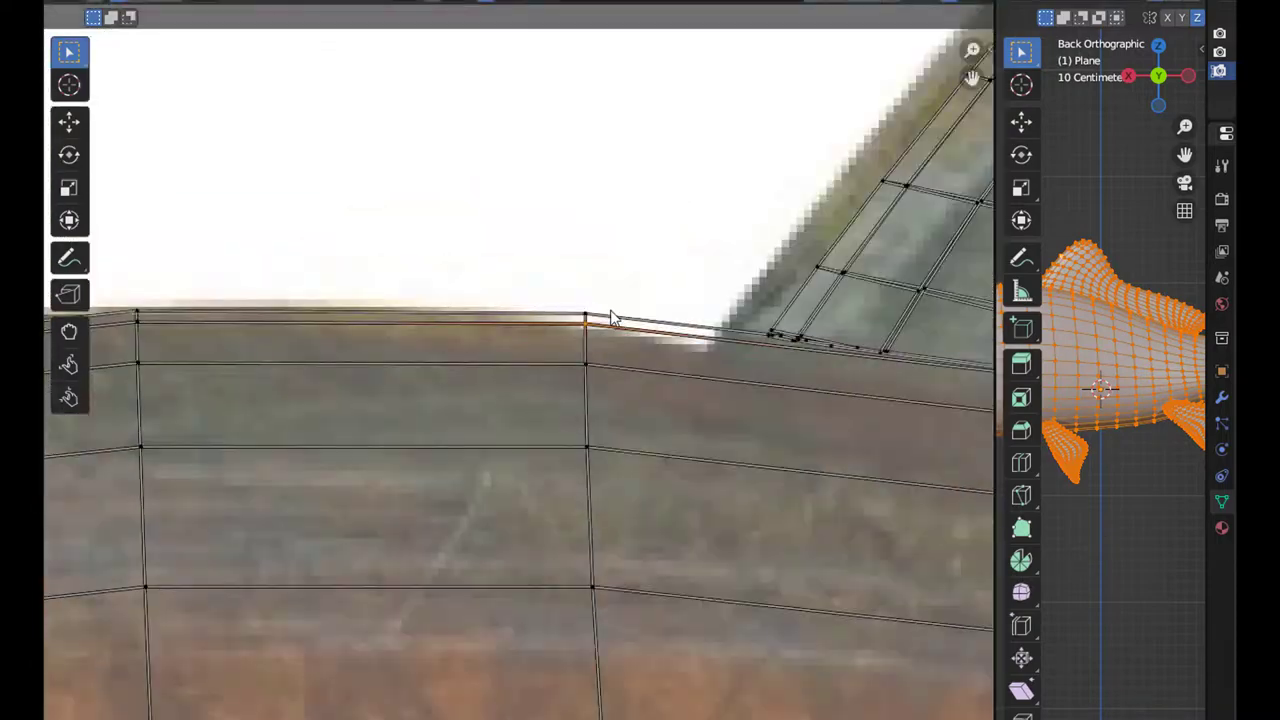
scroll(777, 300, down, 2)
scroll(349, 580, up, 2)
scroll(491, 257, up, 2)
scroll(509, 449, up, 1)
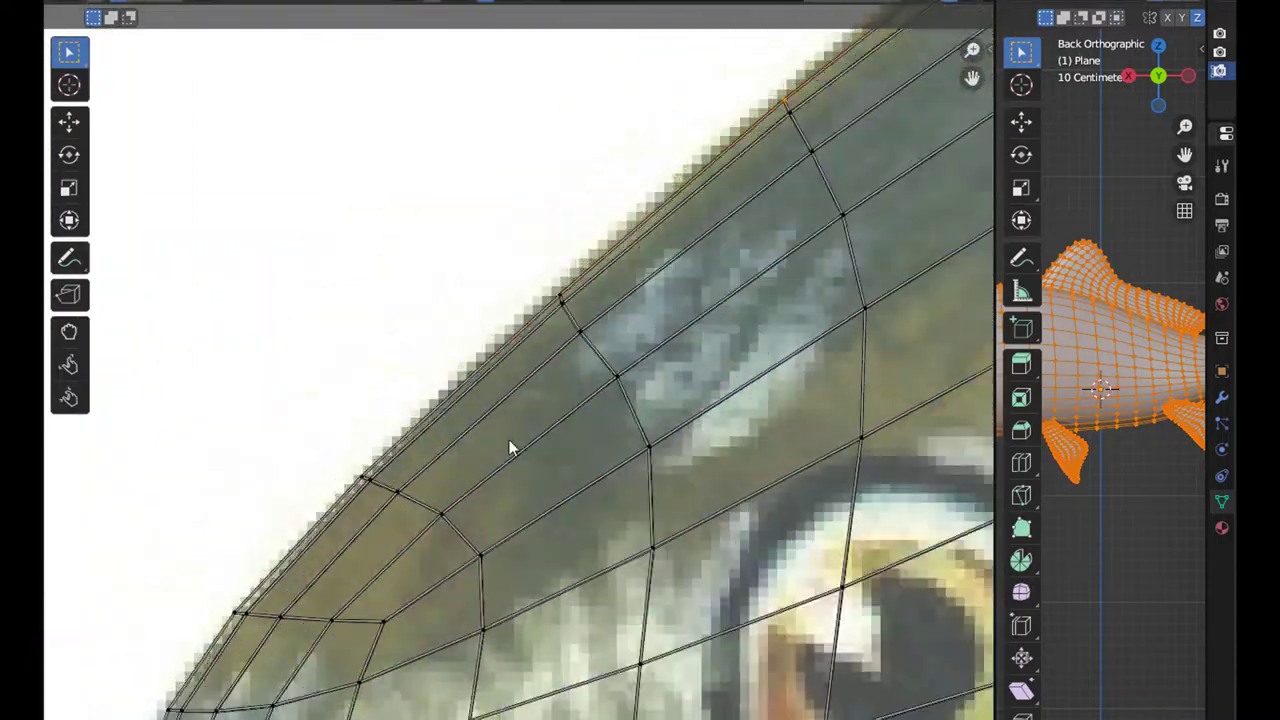
scroll(657, 374, down, 1)
scroll(990, 447, down, 4)
drag(990, 447, 748, 440)
- Save the fish texture image under a new name in the E: drive's my projects folder
click(315, 17)
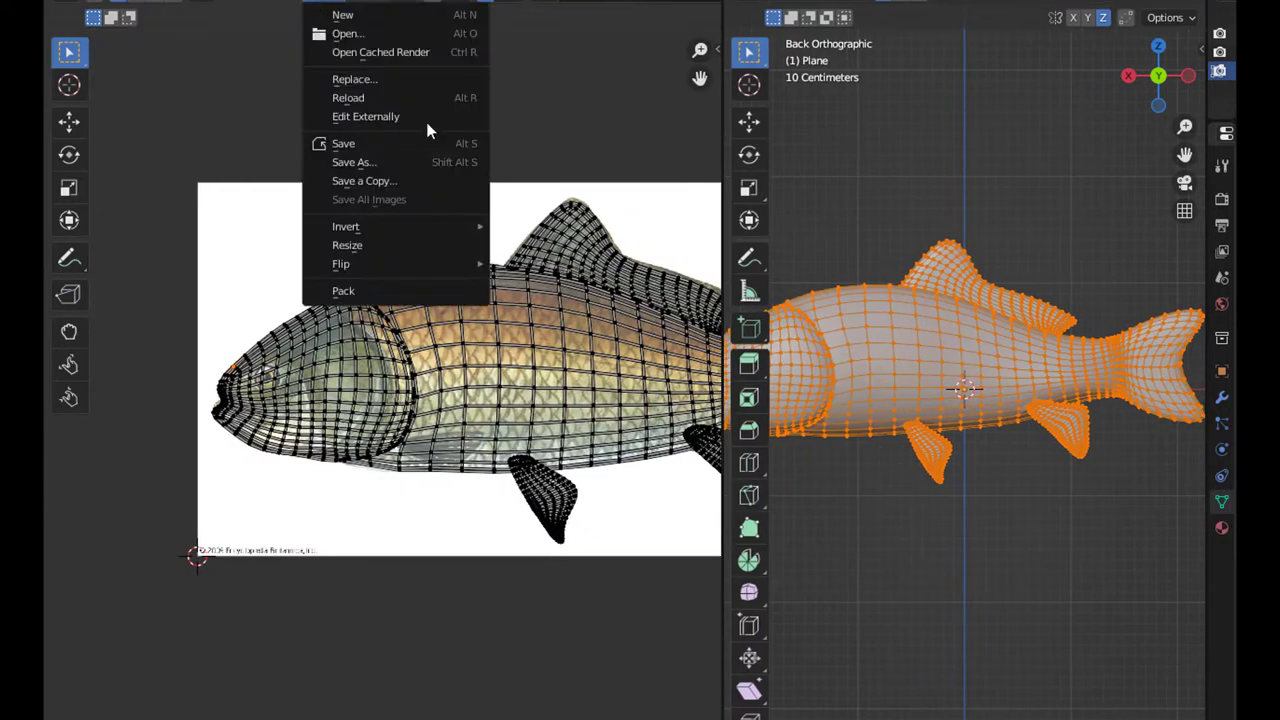
click(425, 160)
click(147, 147)
double_click(340, 178)
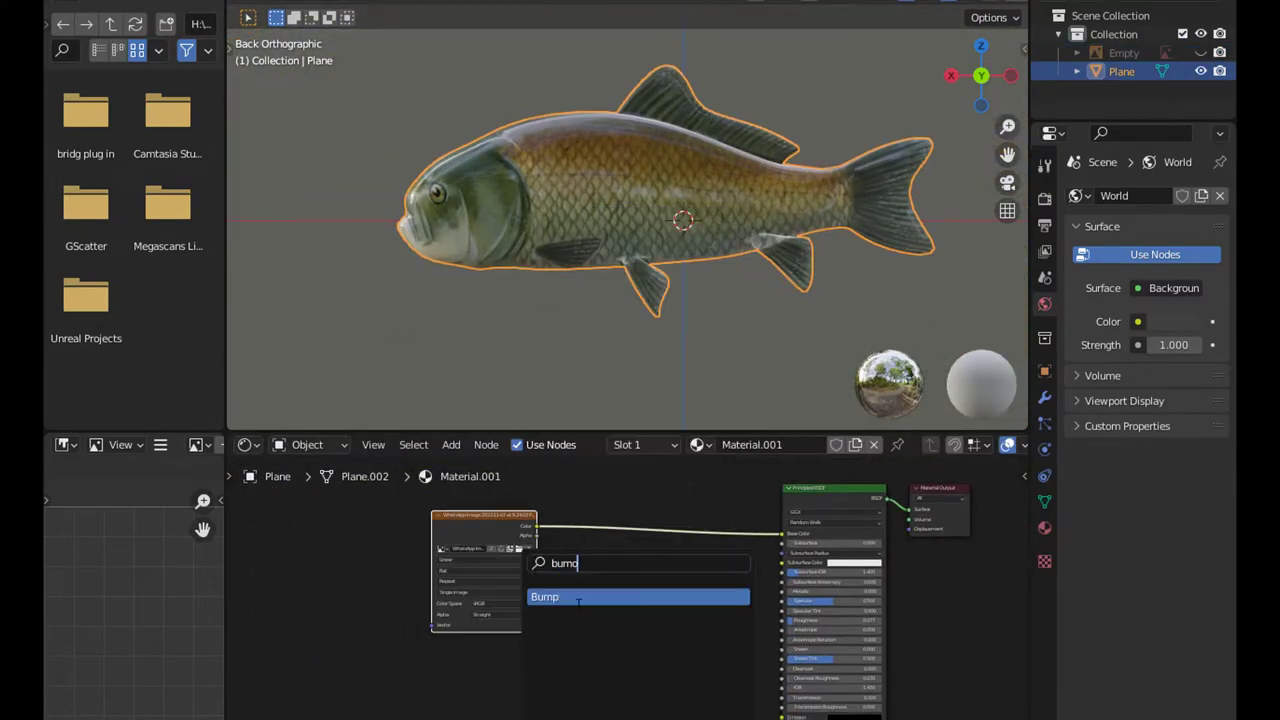
- Add a Bump node to the fish material and link it to the shader's Normal input
click(578, 597)
scroll(558, 566, up, 4)
click(558, 566)
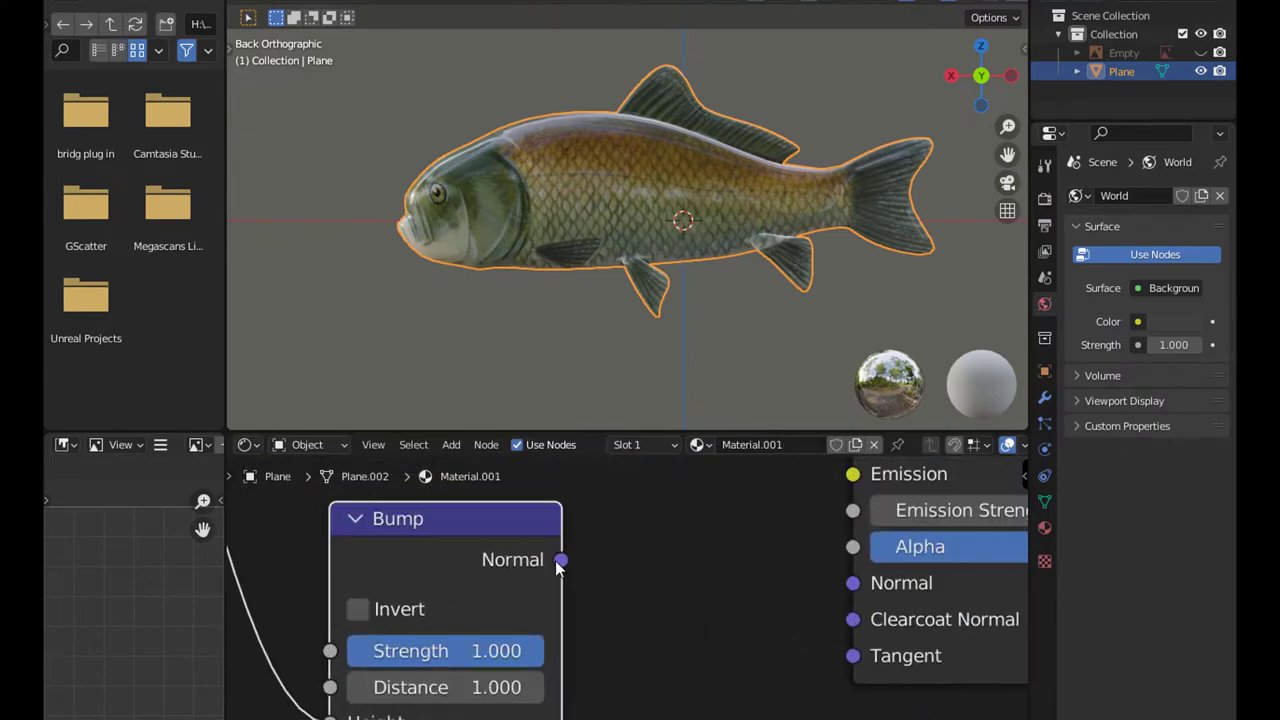
drag(560, 560, 852, 583)
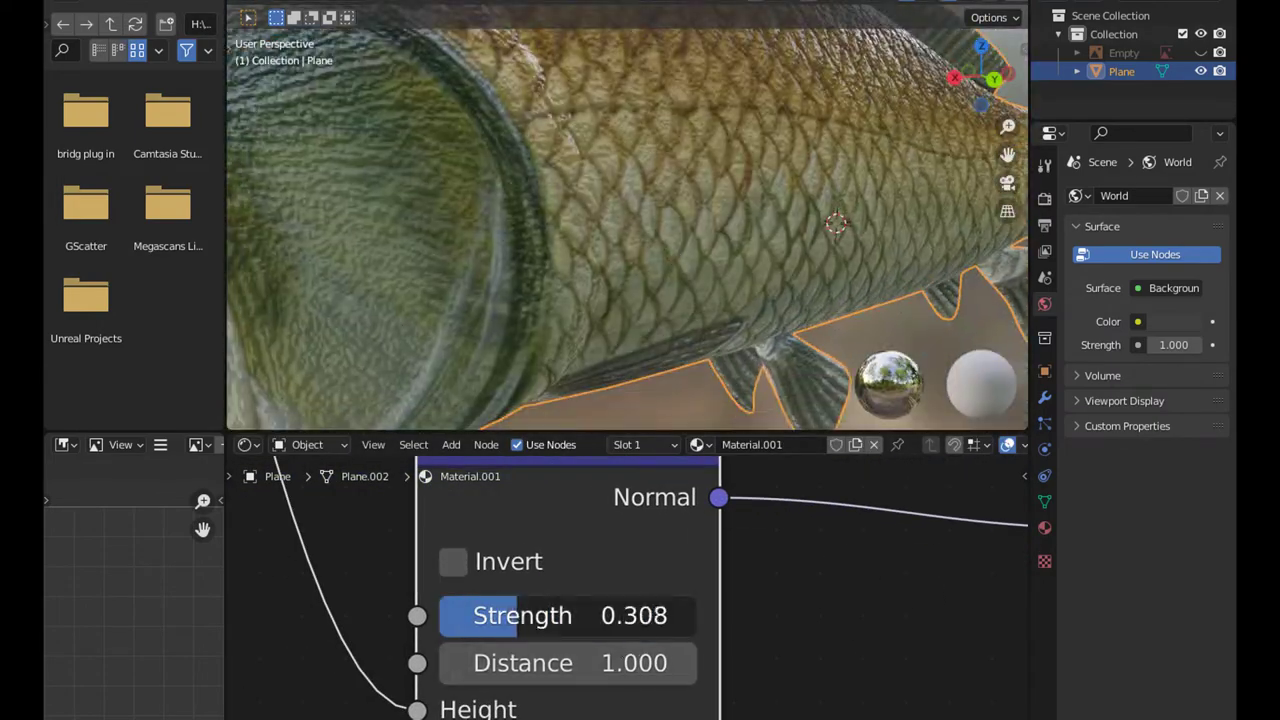
middle_drag(676, 258, 511, 240)
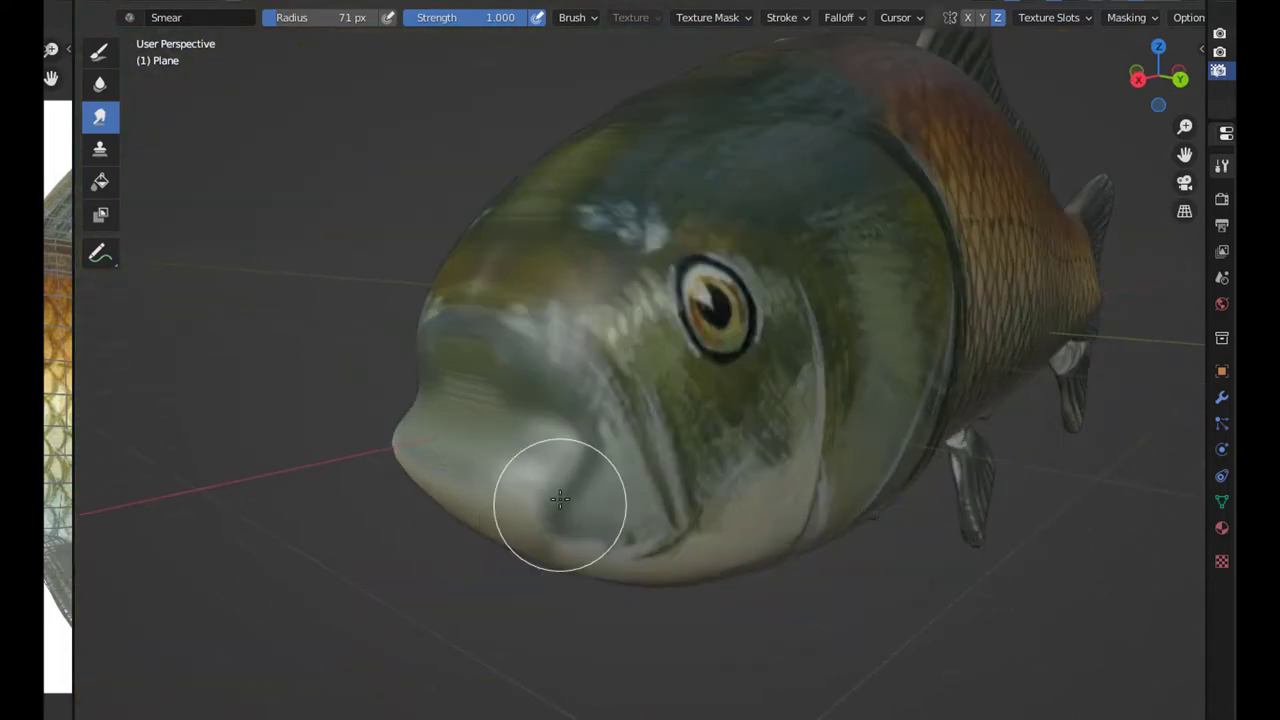
- Inspect the head and underside, switch to the Soften brush, and select the UV face over the eye
middle_drag(600, 472, 720, 292)
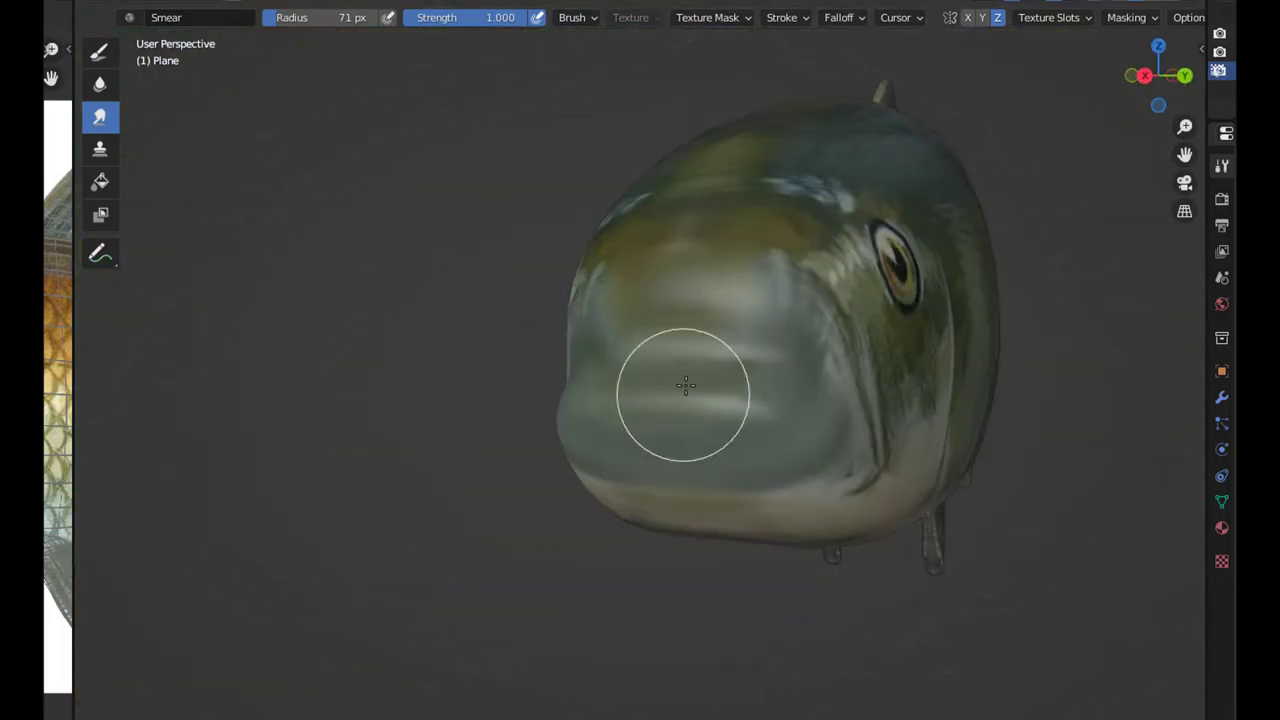
middle_drag(685, 385, 780, 295)
mouse_move(627, 381)
middle_down()
mouse_move(626, 251)
mouse_move(723, 380)
middle_up()
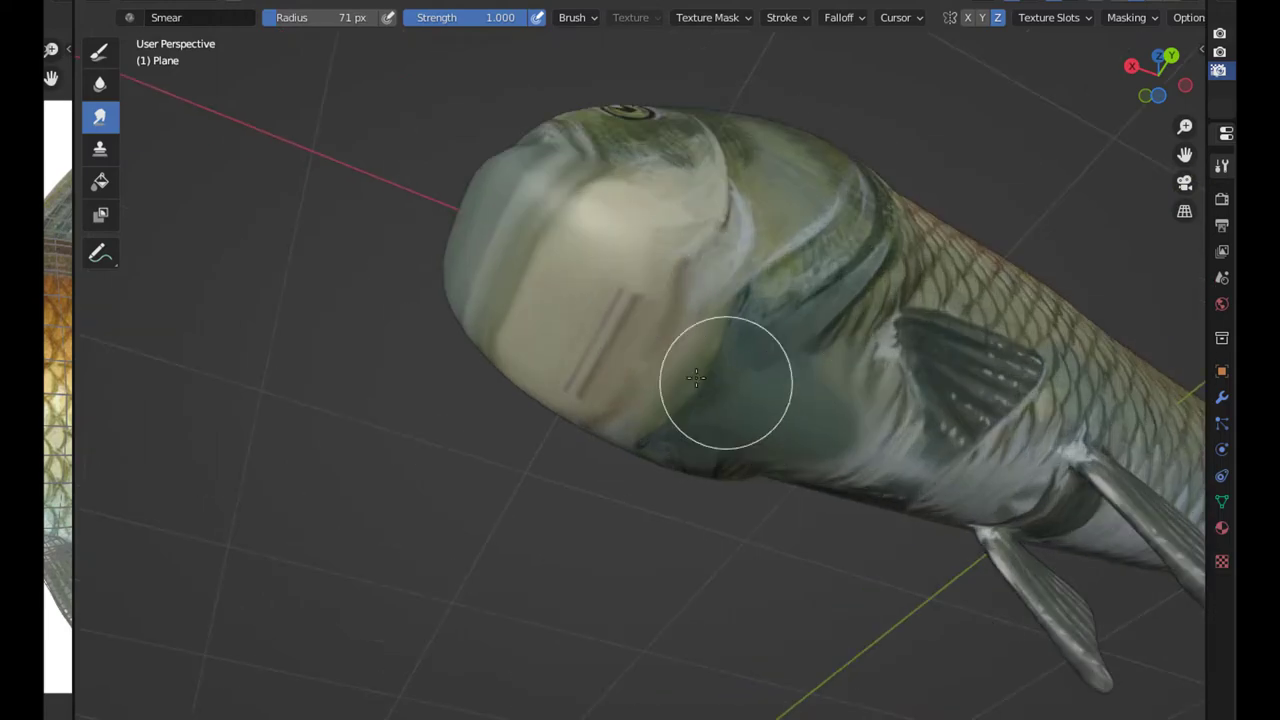
mouse_move(782, 350)
middle_down()
mouse_move(731, 329)
mouse_move(806, 286)
mouse_move(843, 414)
mouse_move(670, 330)
mouse_move(823, 294)
mouse_move(943, 337)
mouse_move(717, 394)
mouse_move(786, 451)
mouse_move(789, 420)
mouse_move(849, 560)
mouse_move(654, 410)
mouse_move(1003, 506)
mouse_move(880, 400)
mouse_move(814, 320)
mouse_move(110, 463)
middle_up()
key(shift+space)
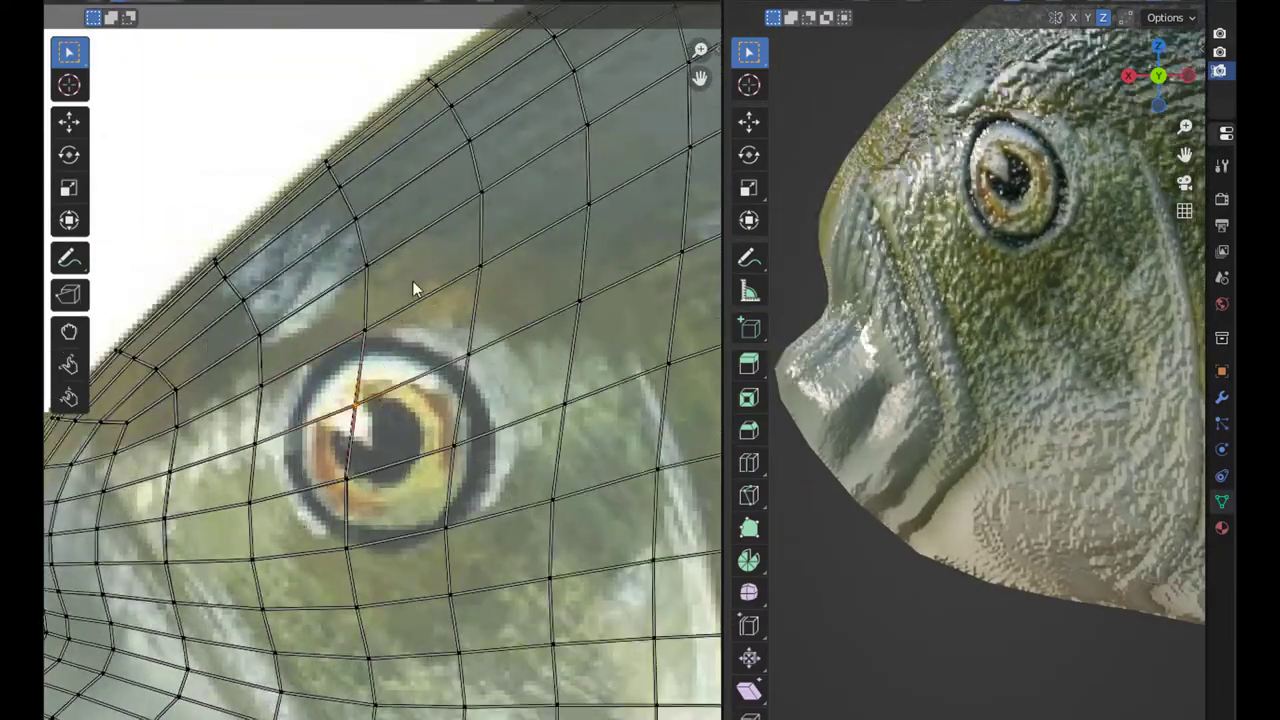
click(380, 345)
scroll(348, 362, down, 2)
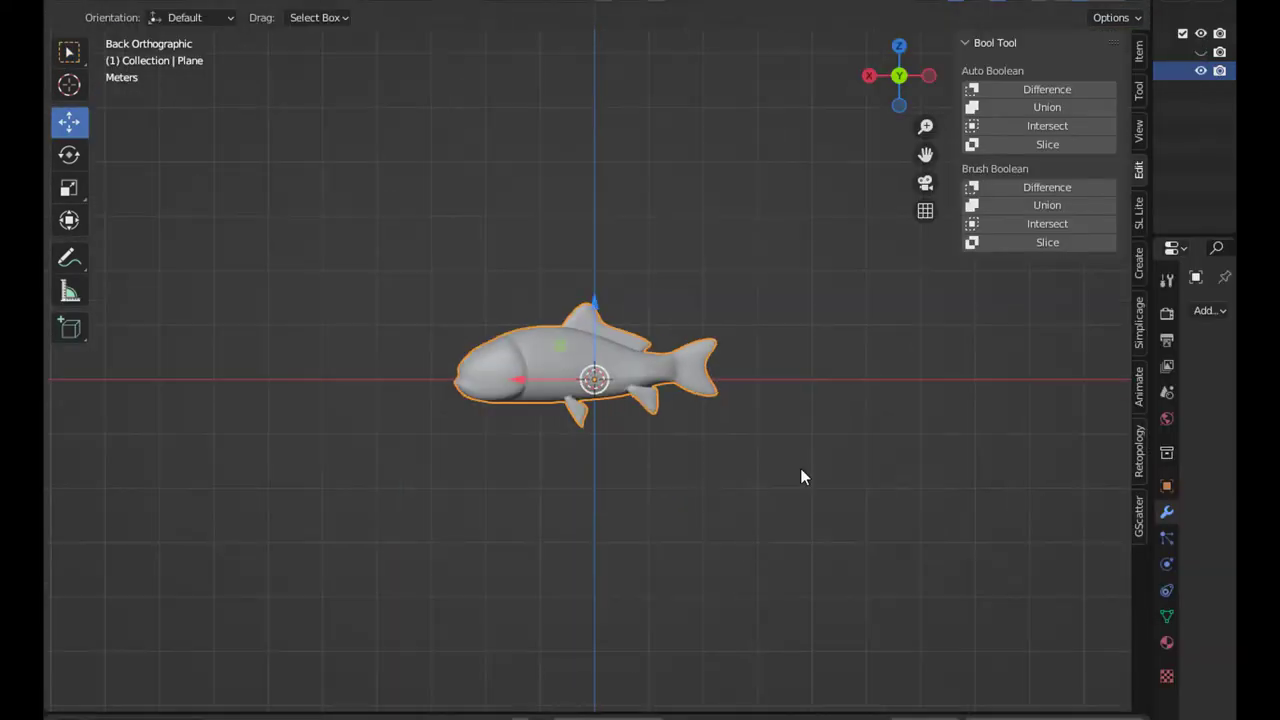
- View the fish from behind and add a new plane to the scene
key(ctrl+KP_1)
scroll(657, 480, down, 3)
scroll(701, 494, down, 2)
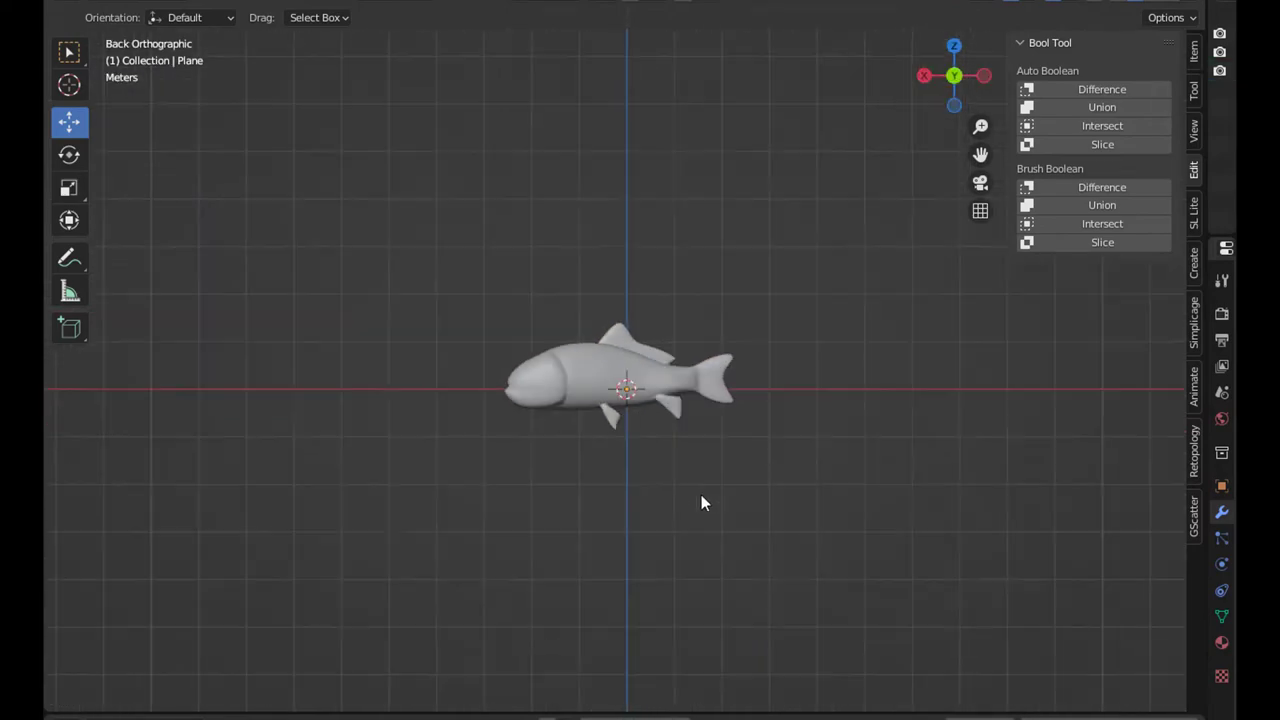
scroll(706, 505, up, 1)
scroll(698, 507, up, 1)
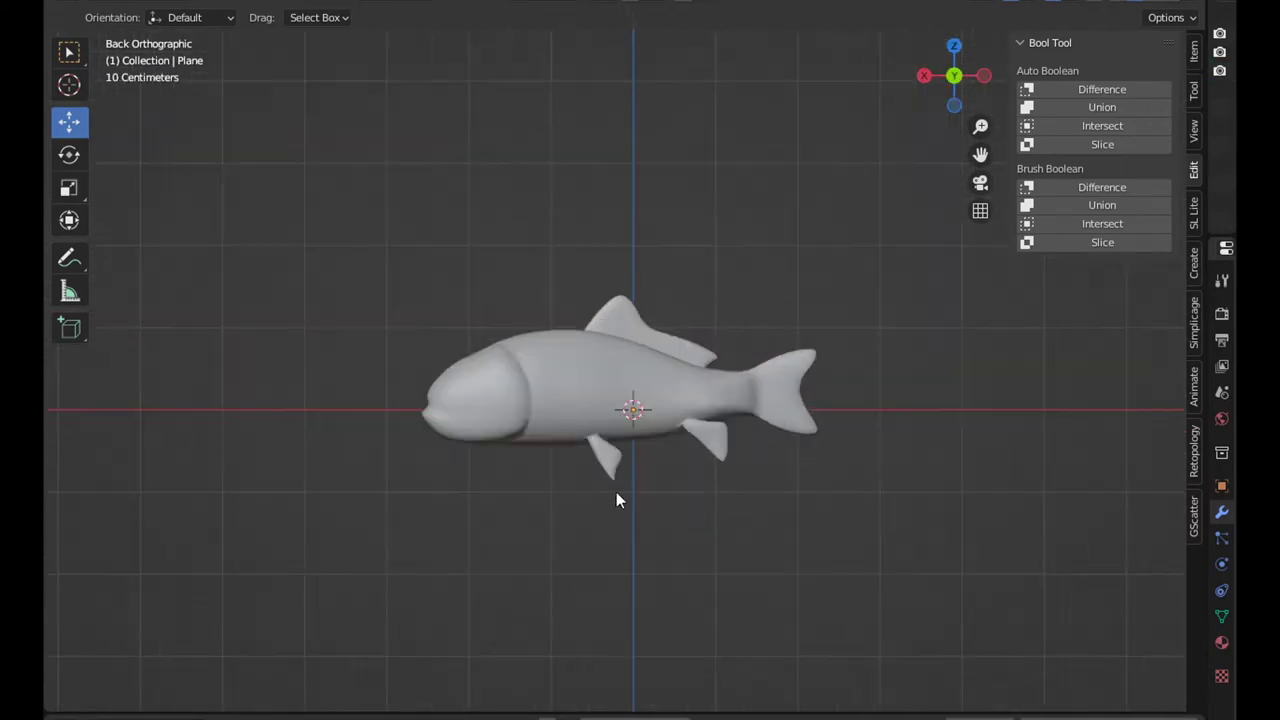
key(shift+a)
click(818, 380)
scroll(725, 333, down, 4)
- Edit the plane's mesh, viewing diagonally down onto the fish and tank walls
key(Tab)
middle_drag(674, 333, 734, 428)
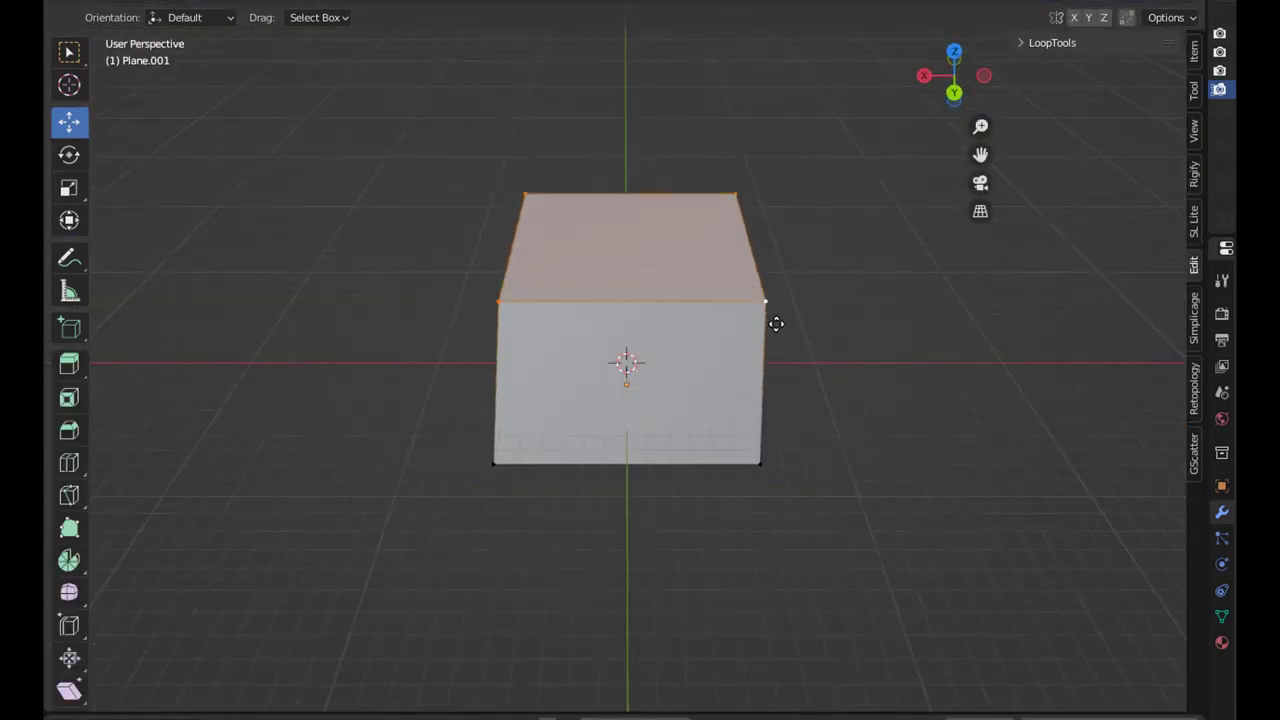
middle_drag(850, 489, 706, 540)
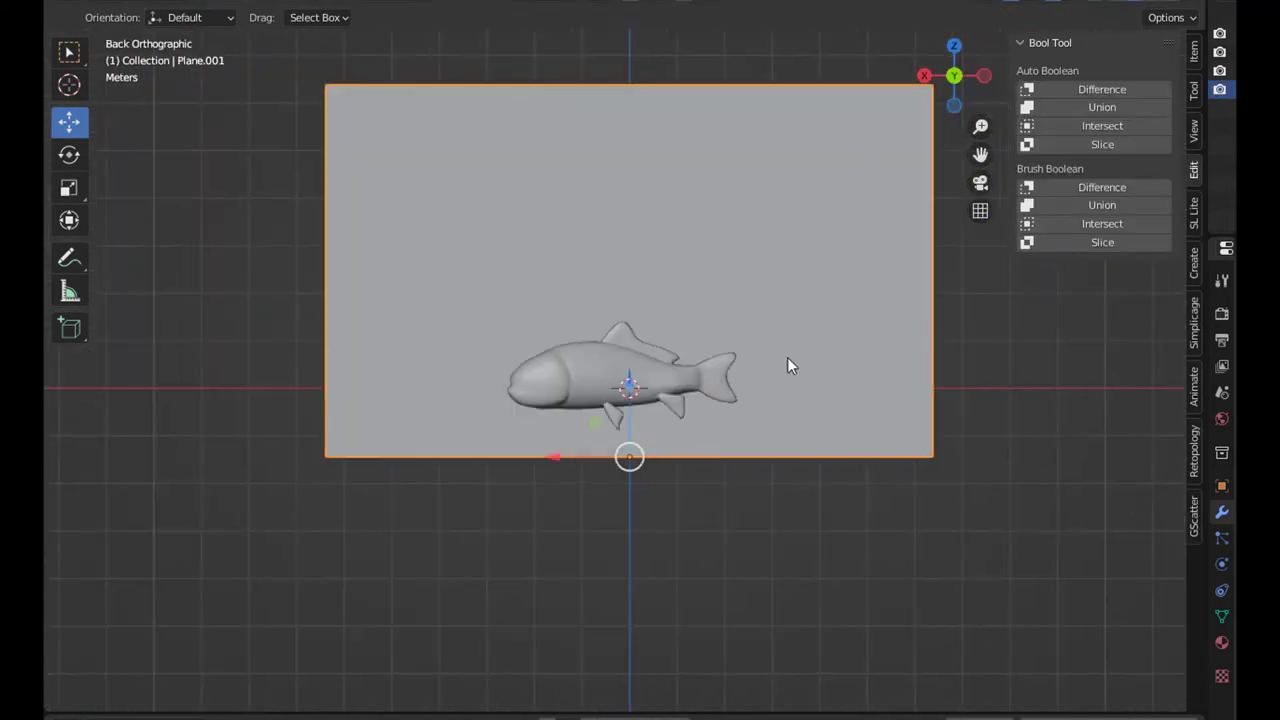
mouse_move(787, 366)
middle_down()
mouse_move(797, 446)
mouse_move(836, 528)
middle_up()
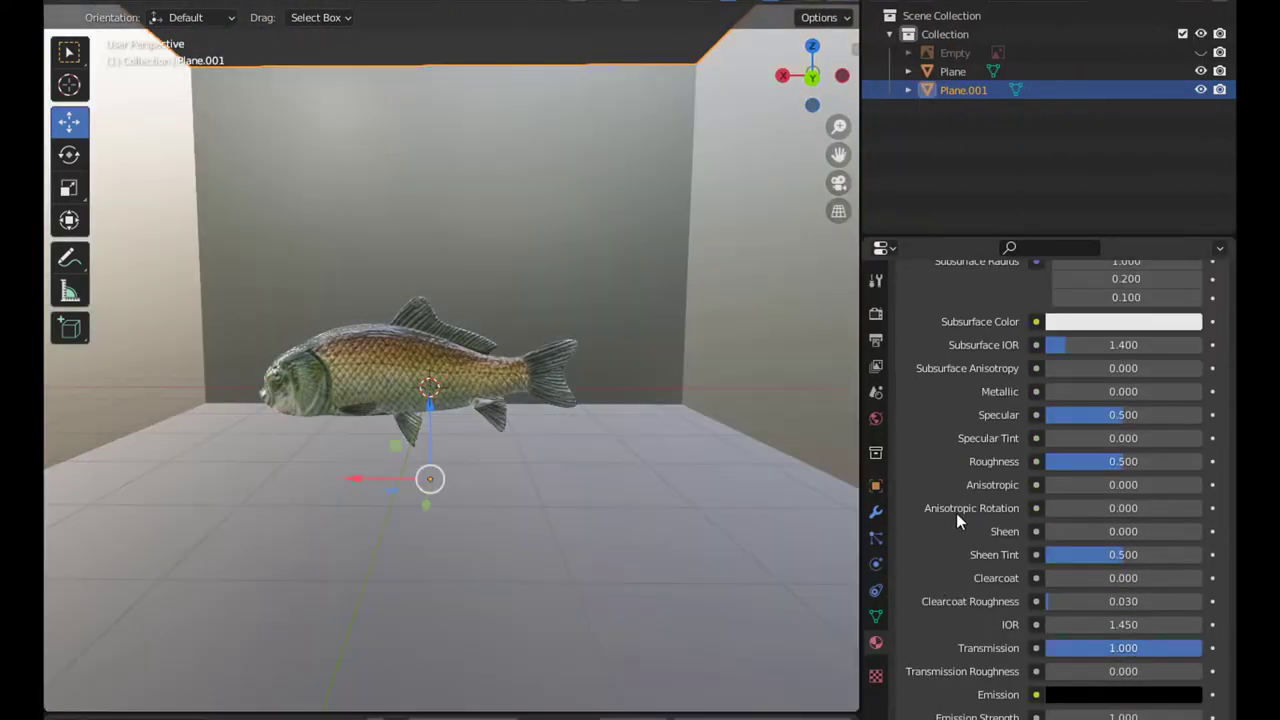
- Turn on Screen Space Reflections with Refraction in the render settings
scroll(1045, 610, up, 1)
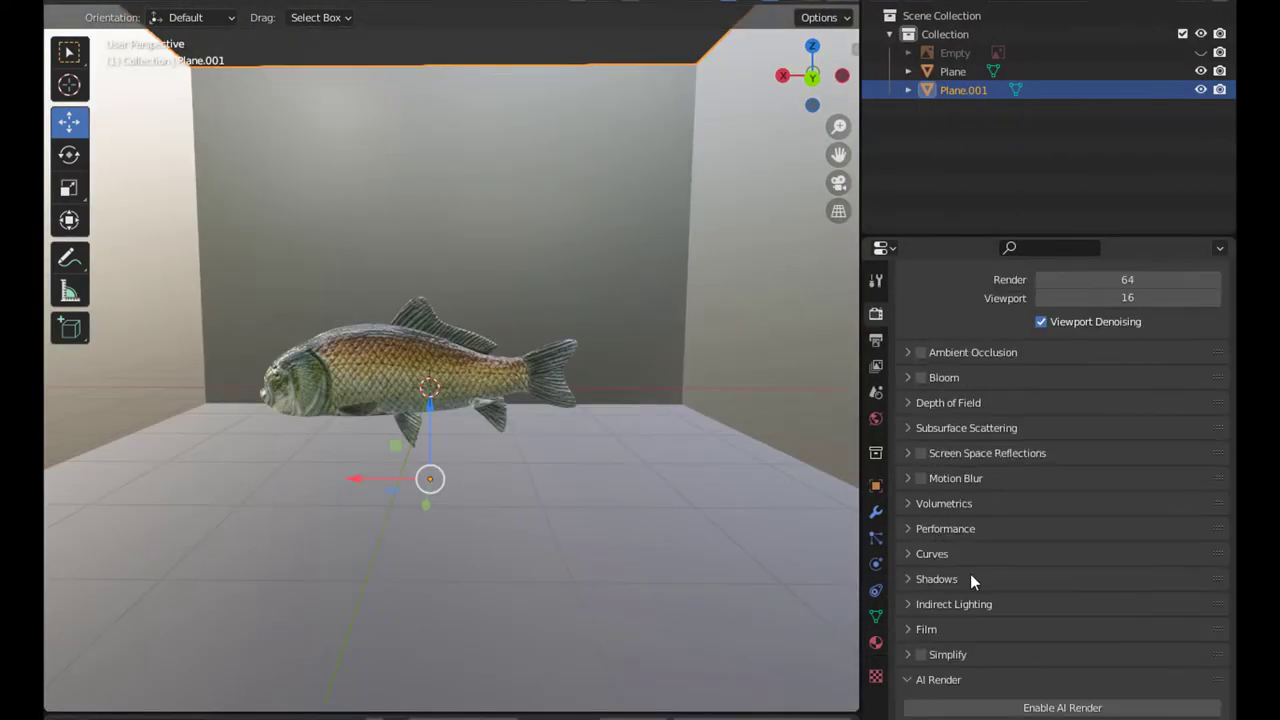
click(920, 453)
click(907, 453)
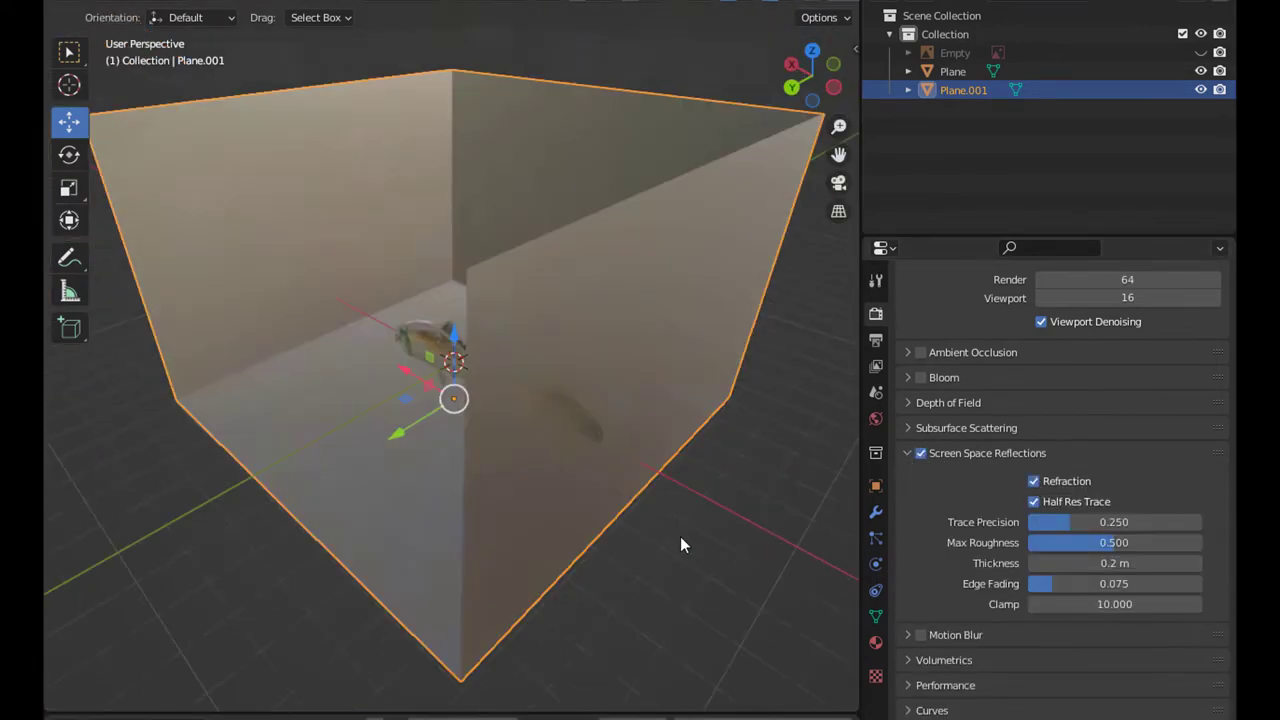
middle_drag(680, 536, 728, 410)
- Add a Bevel modifier (0.39 m, 4 segments) to the tank and shade it smooth
click(800, 92)
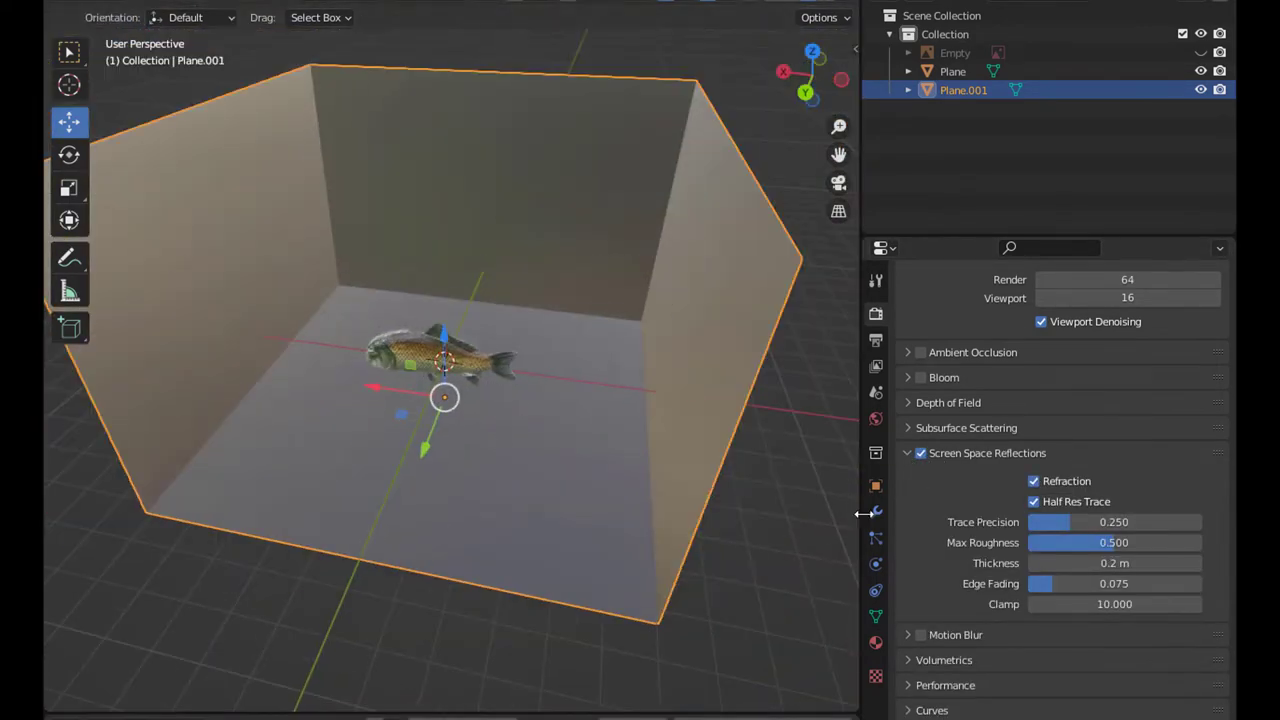
click(876, 511)
click(1060, 310)
click(850, 381)
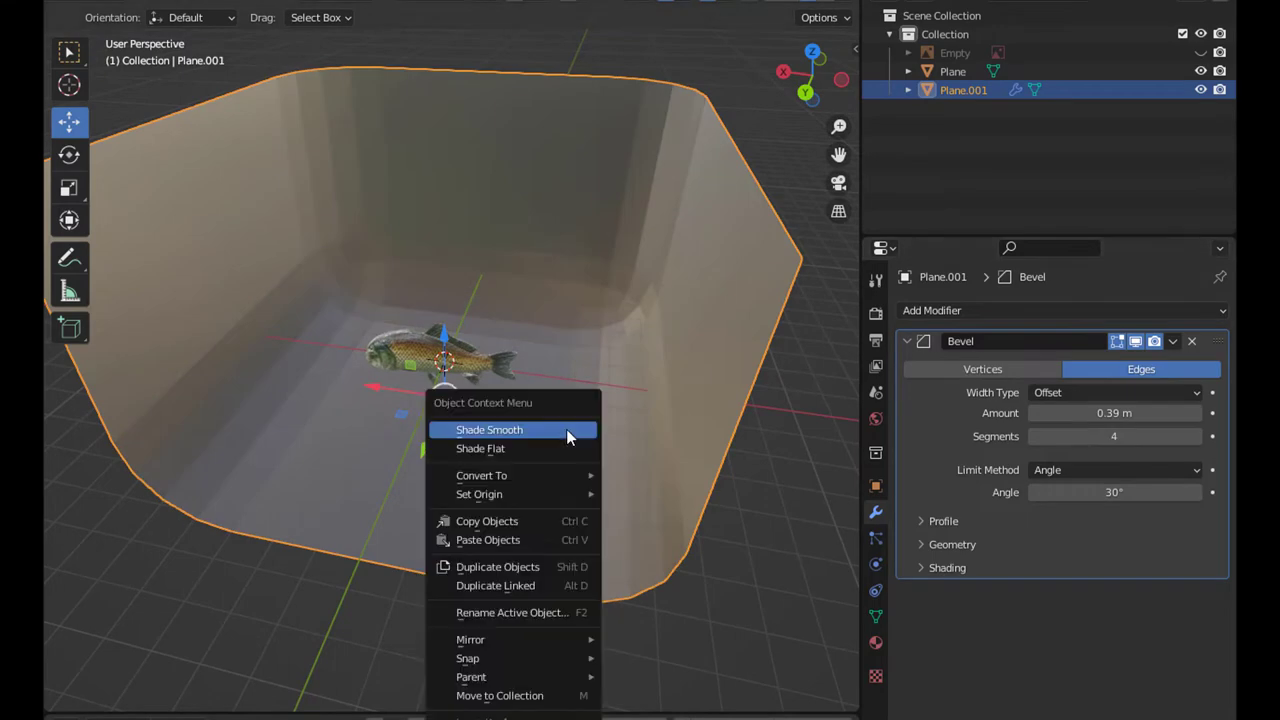
click(567, 437)
- Add a Solidify modifier giving the tank walls 0.29 m thickness
click(945, 310)
click(852, 629)
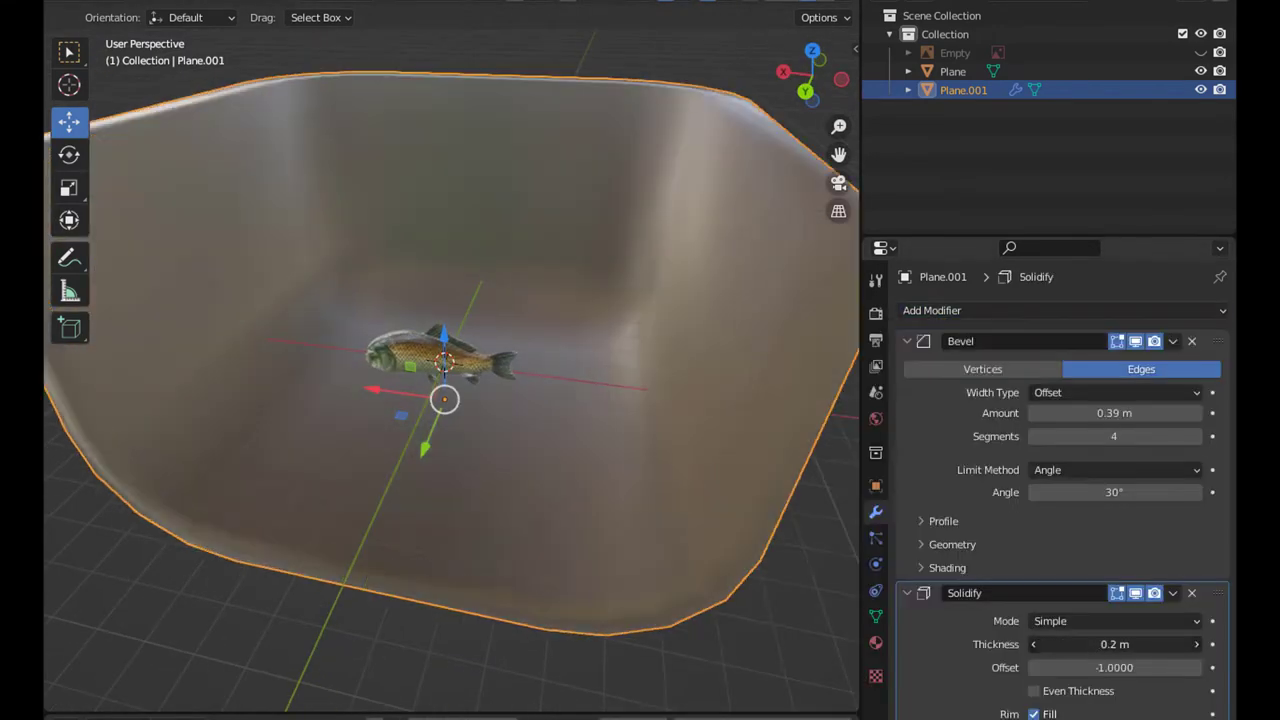
drag(1114, 644, 1060, 644)
scroll(682, 594, up, 5)
middle_drag(682, 594, 731, 451)
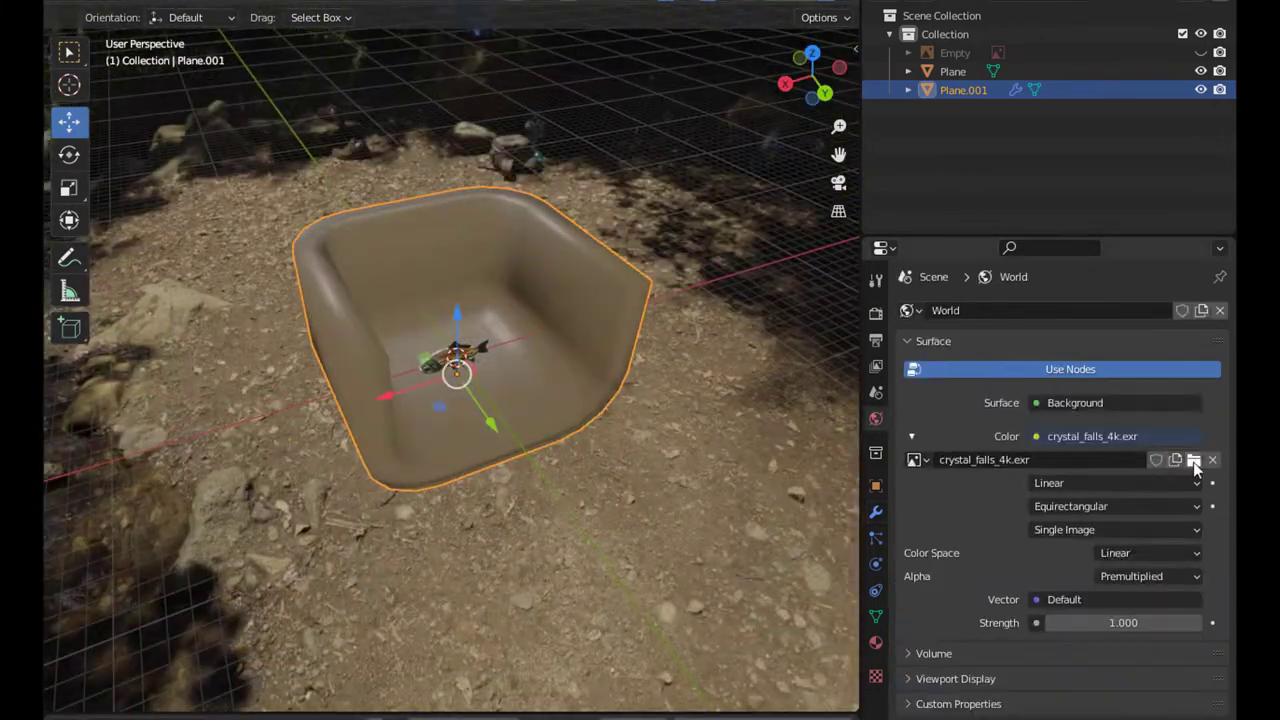
- Load hikers_cave_4k.exr as the world environment texture
click(1193, 462)
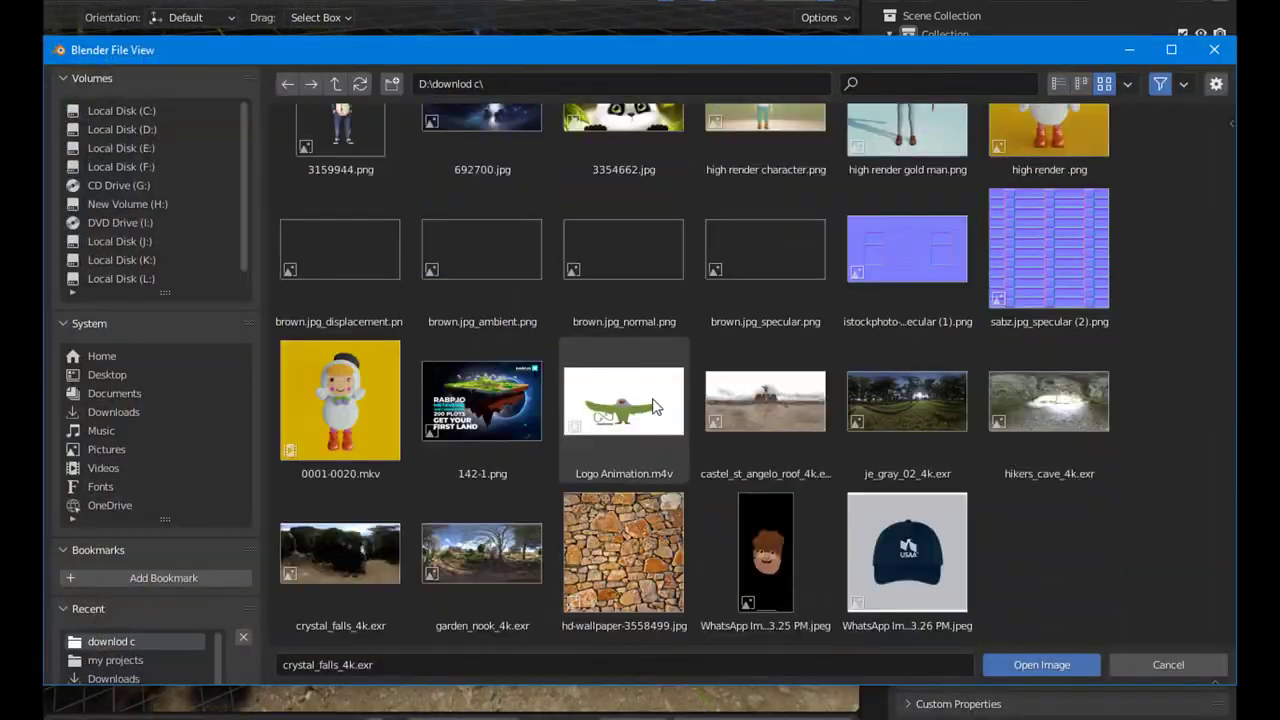
click(1016, 672)
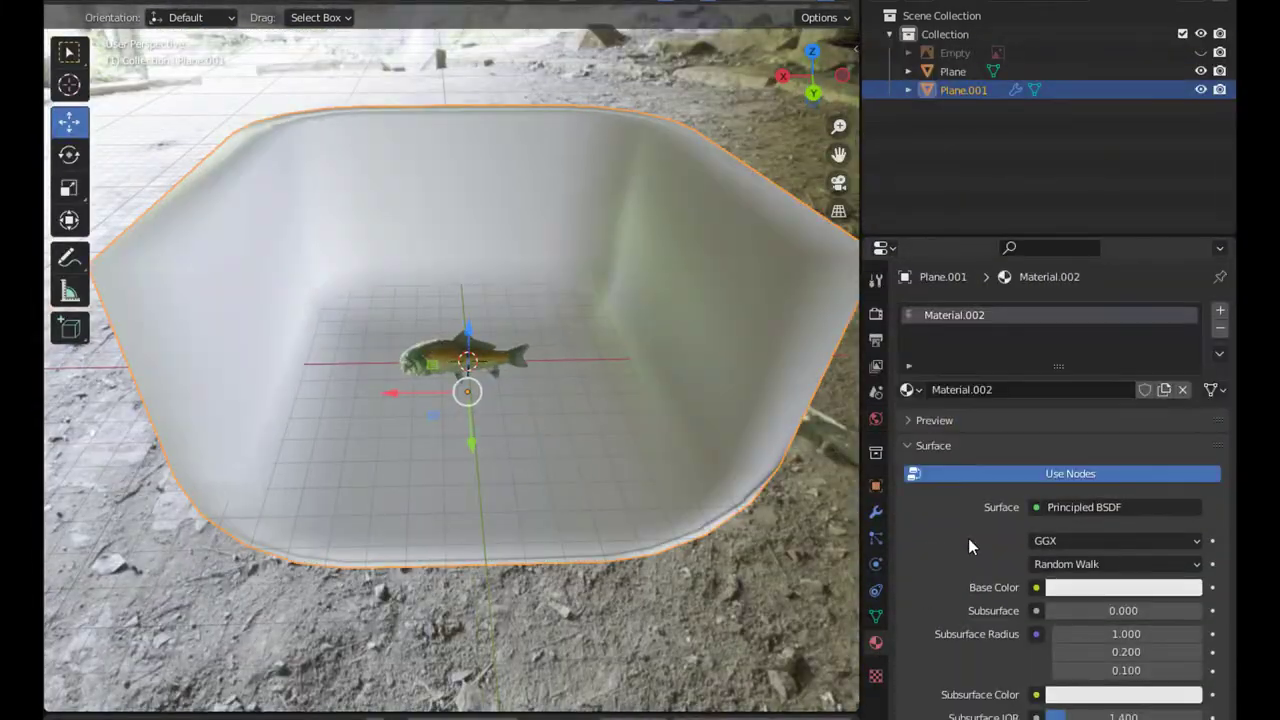
scroll(968, 545, down, 6)
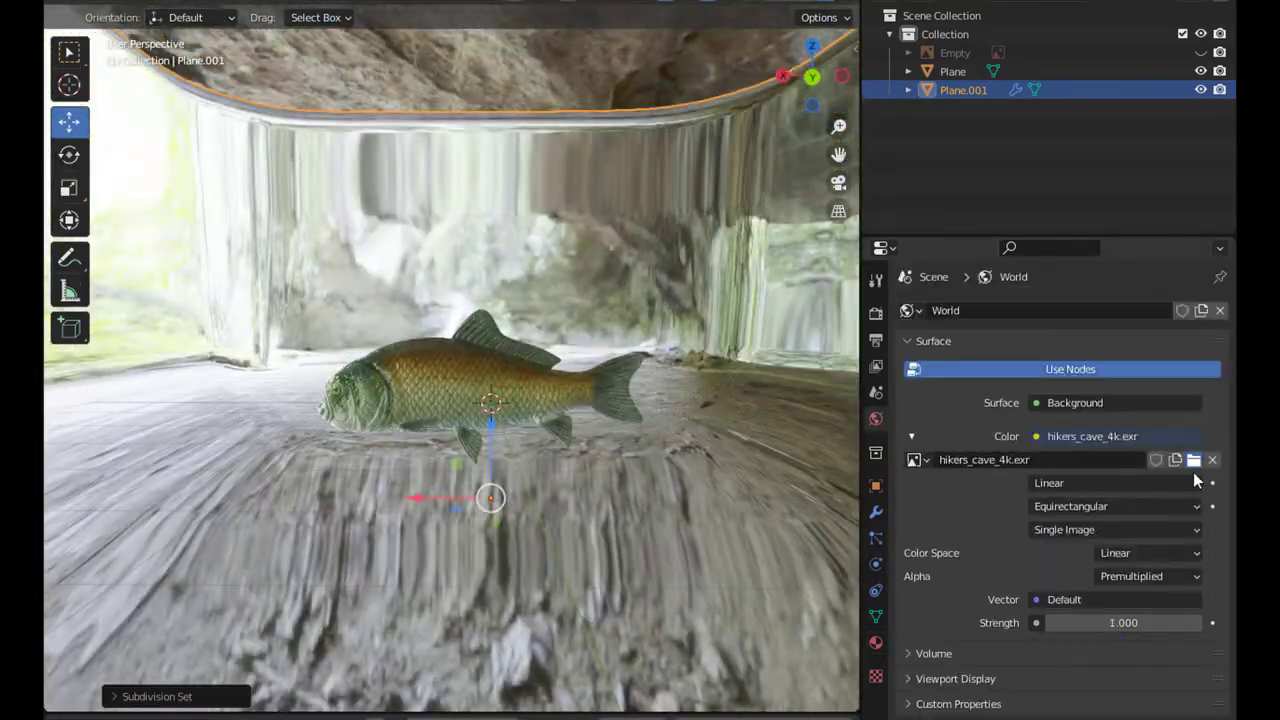
- Replace the world environment image with je_gray_02_4k.exr
click(1193, 459)
scroll(840, 448, down, 2)
click(339, 560)
click(908, 420)
click(1057, 663)
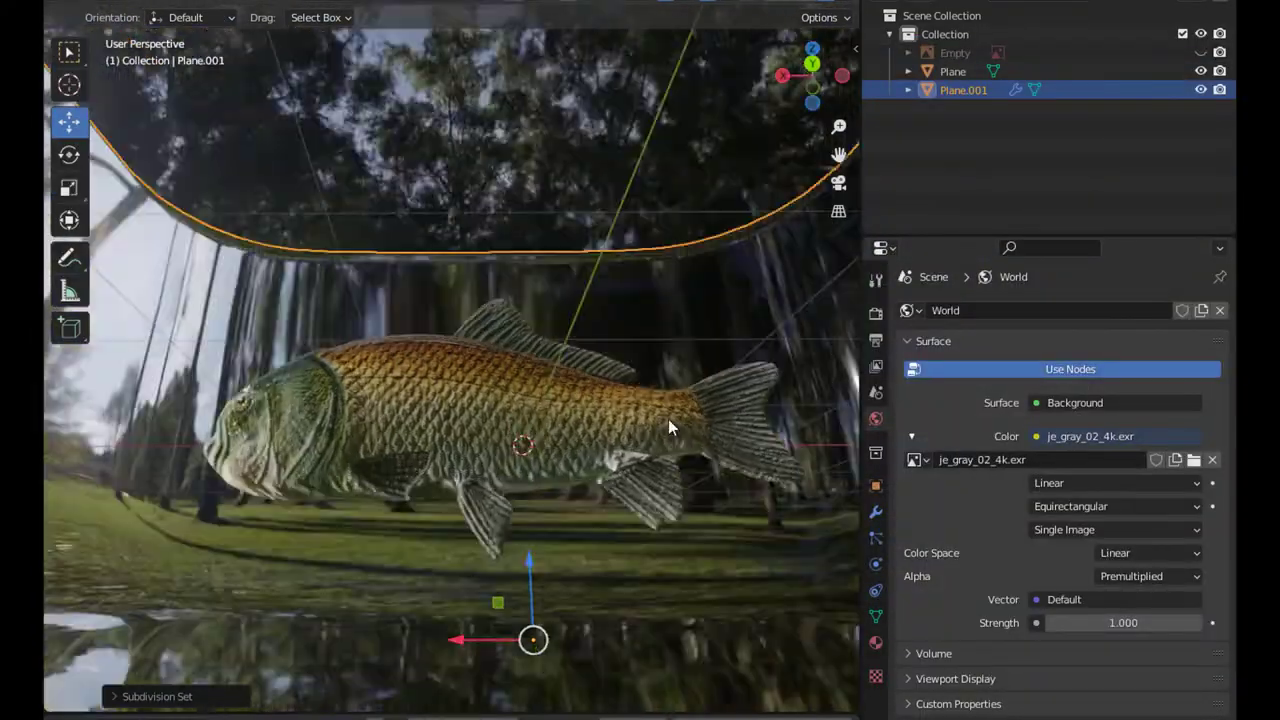
click(876, 642)
scroll(972, 500, up, 2)
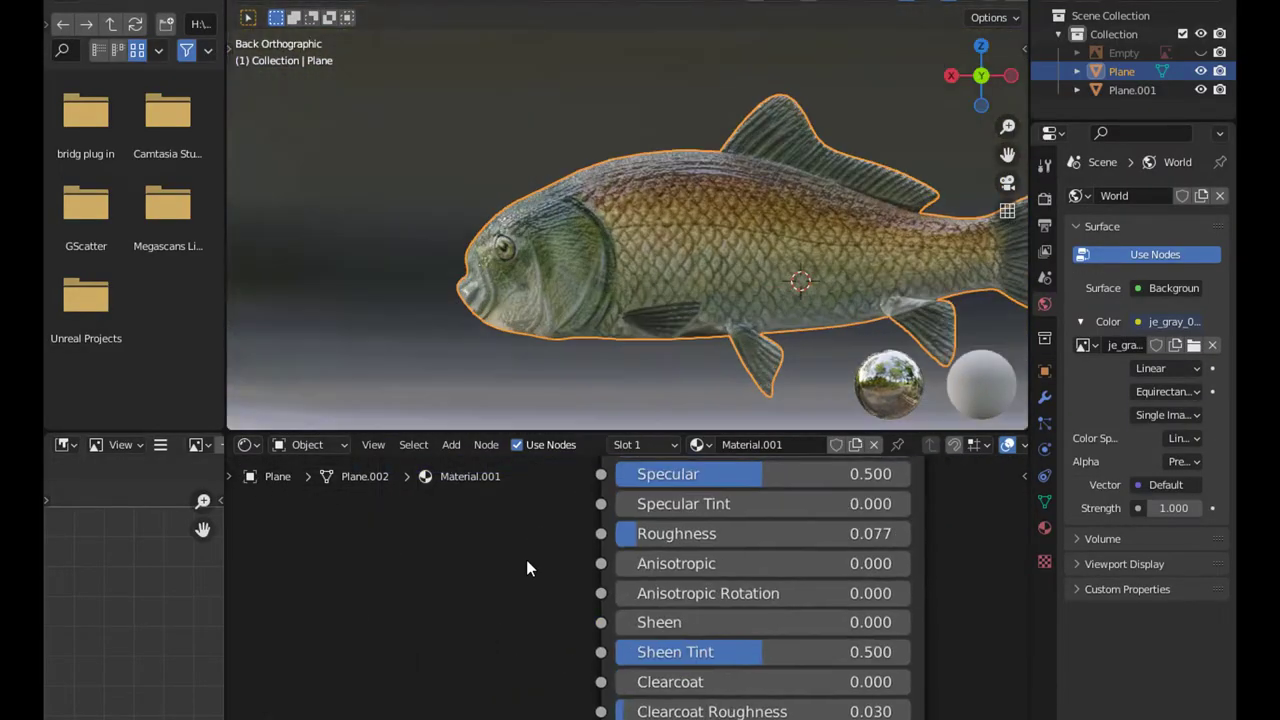
- Lower the material's Transmission to 0.223
scroll(743, 683, down, 5)
drag(676, 659, 695, 650)
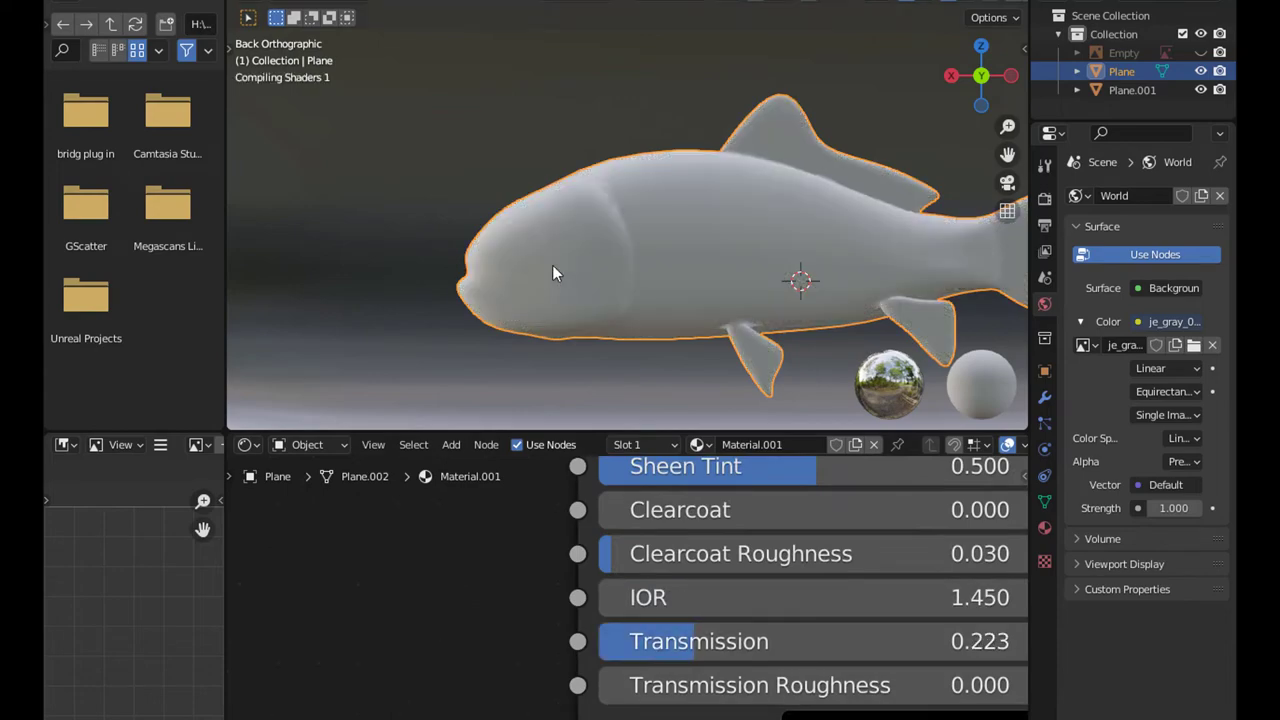
scroll(604, 286, down, 4)
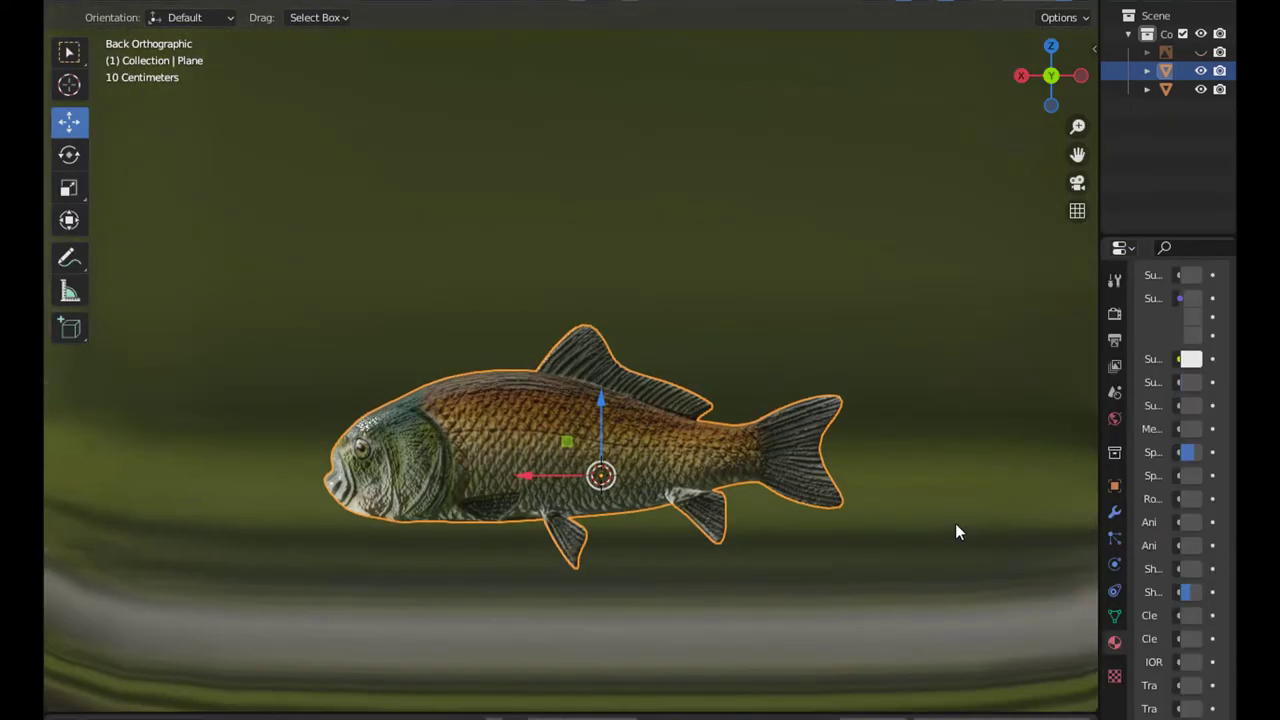
- Add a camera and look through it, with its location values shown
key(shift+a)
click(866, 688)
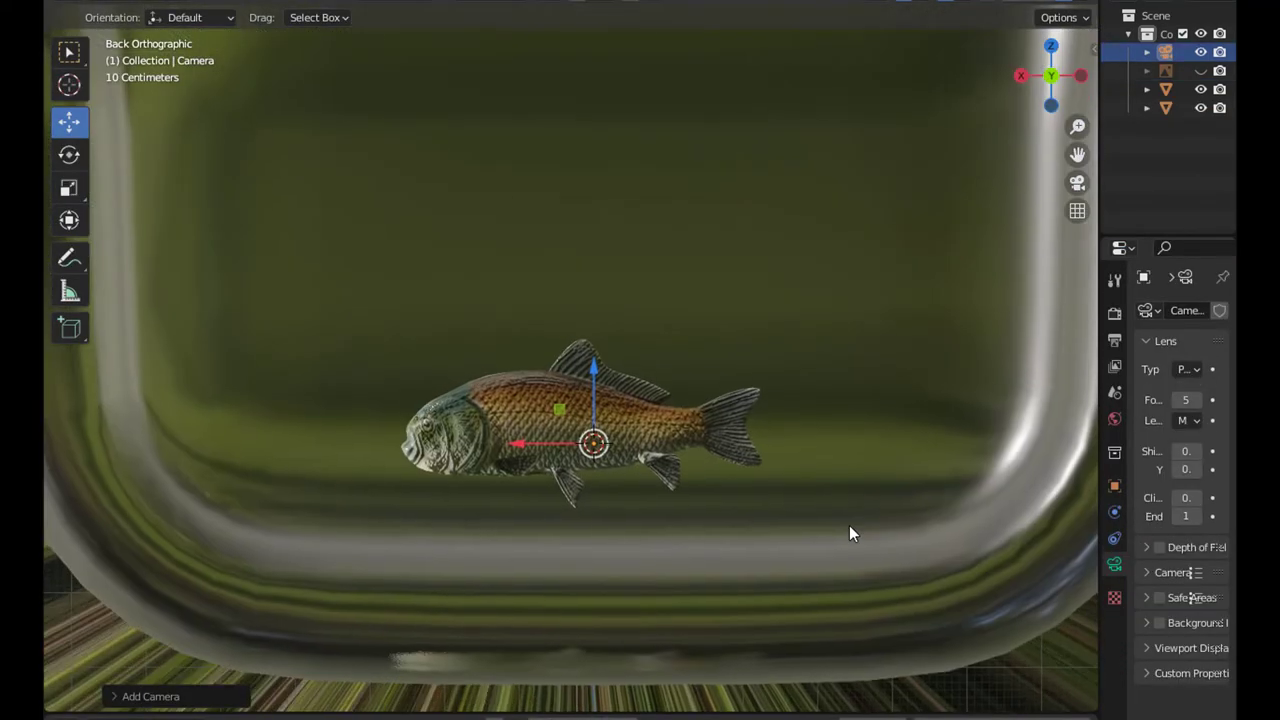
key(ctrl+alt+KP_0)
key(n)
ctrl+scroll(986, 89, up, 3)
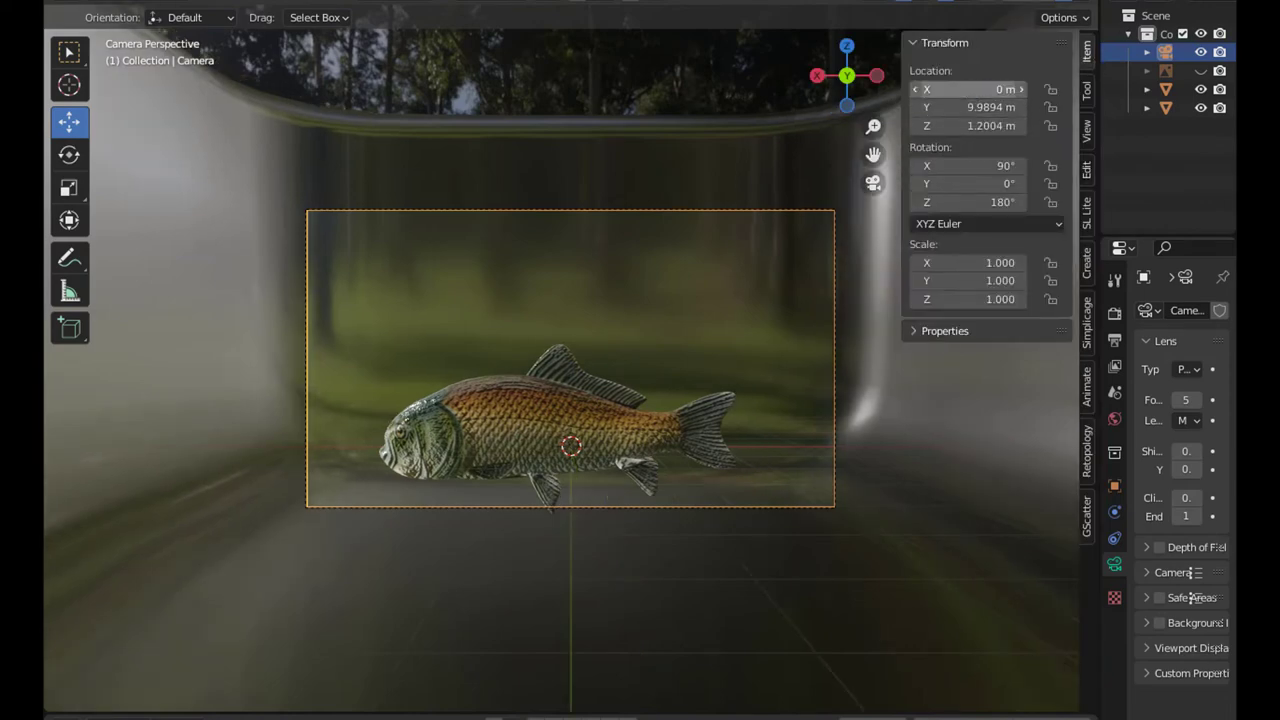
- Lower the camera's height so it frames the fish through the tank wall
drag(986, 125, 930, 125)
scroll(1121, 644, down, 2)
drag(1100, 650, 1018, 654)
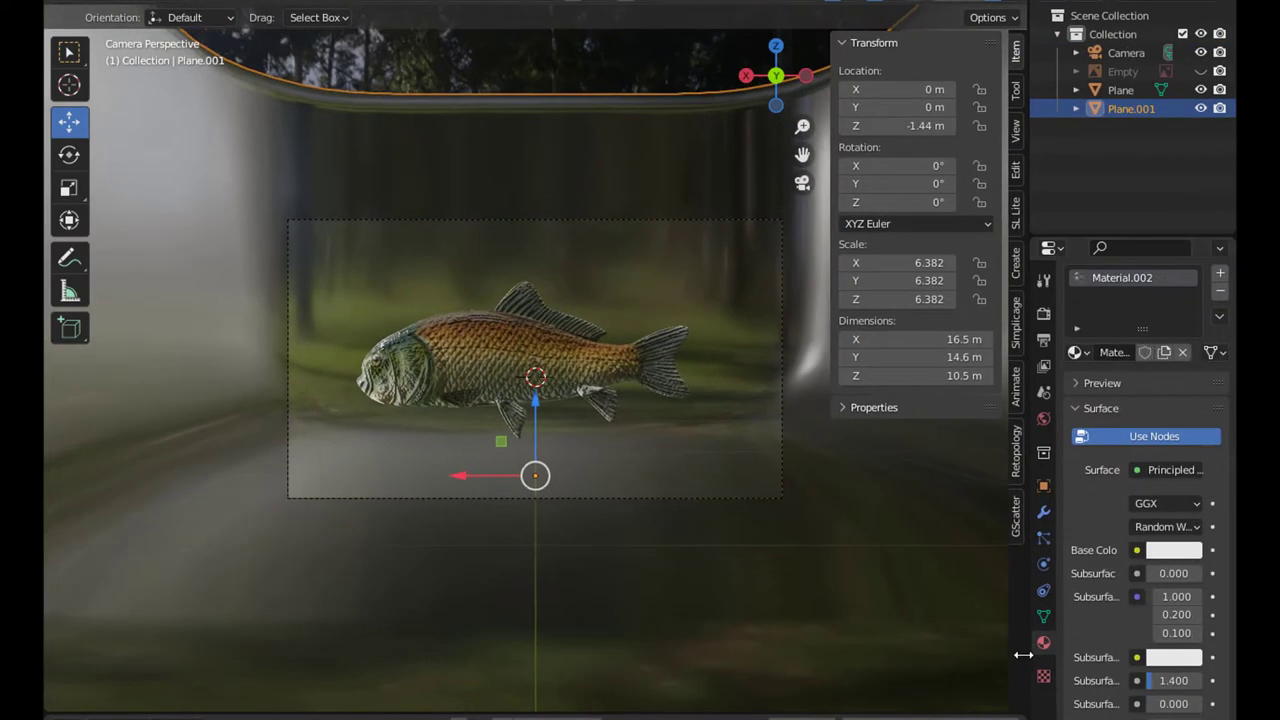
click(1170, 400)
- Tint the tank's base colour blue (H 0.640, S 0.950, V 0.800), cancelling a stray X rotation
click(1085, 205)
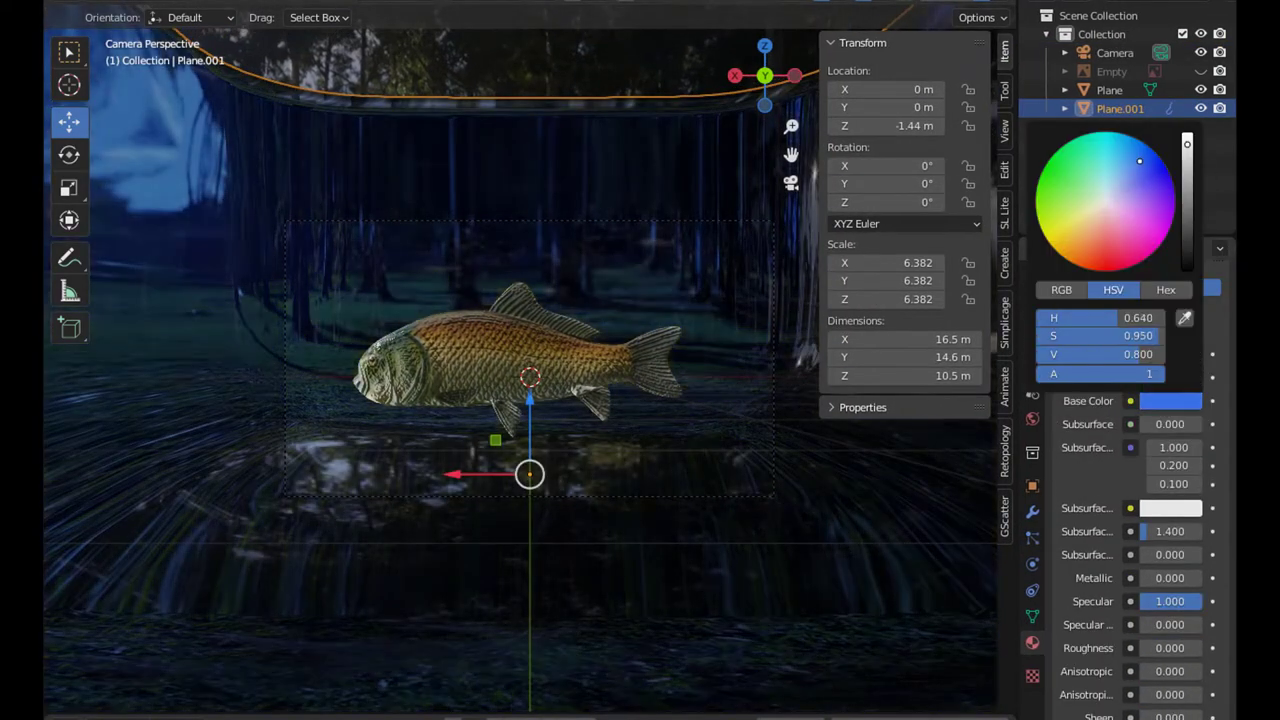
key(r)
key(x)
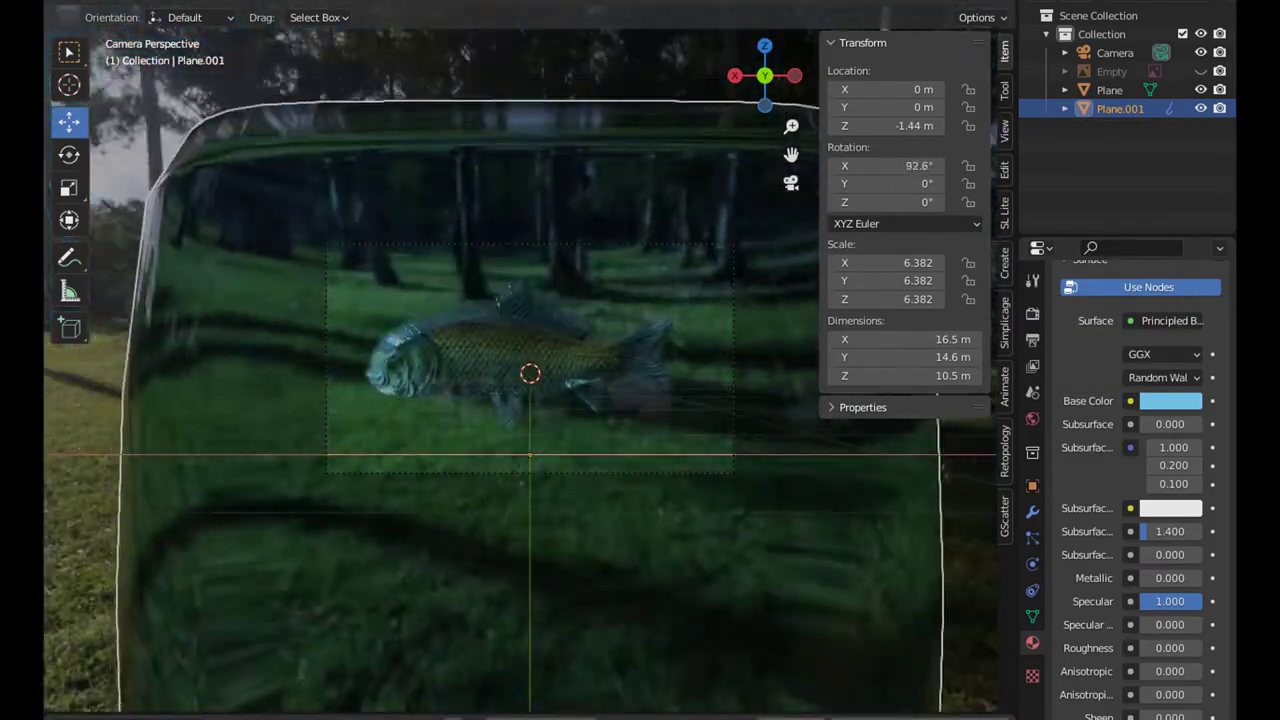
right_click(544, 551)
middle_drag(544, 551, 585, 560)
- Add a backdrop plane behind the tank with a new blue material (H 0.603, S 0.962)
key(shift+a)
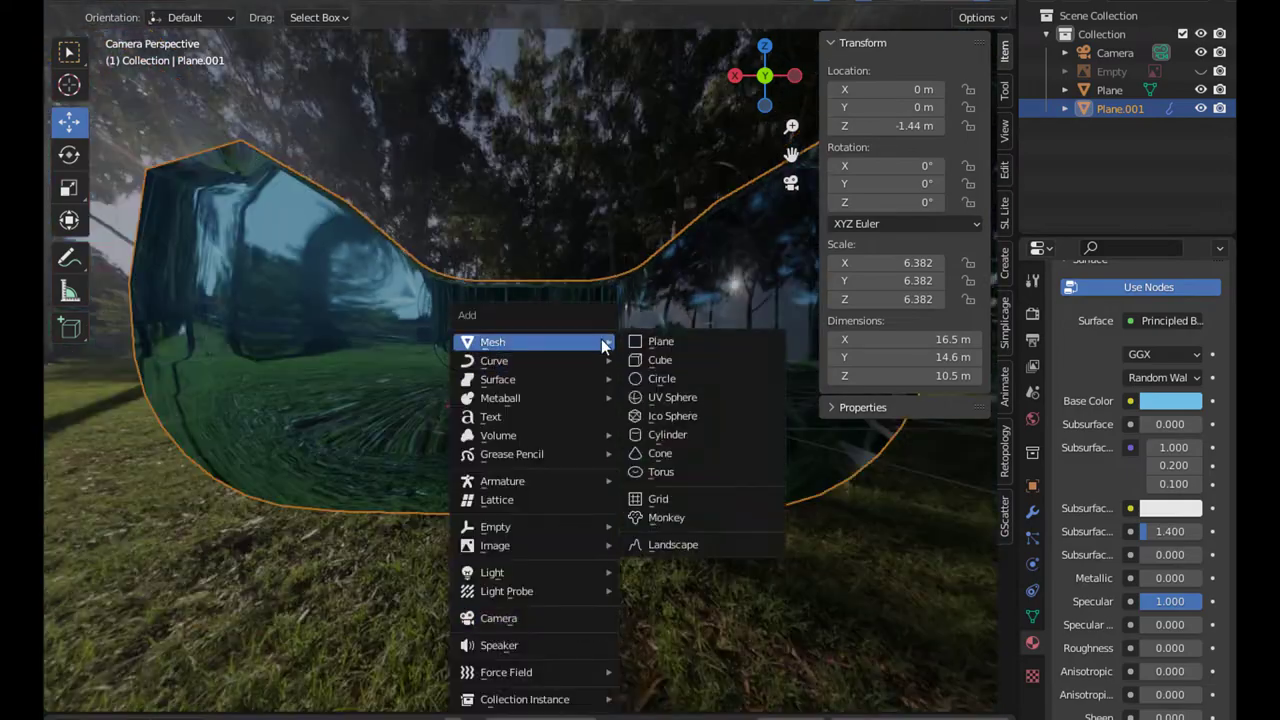
click(663, 340)
middle_drag(663, 340, 415, 537)
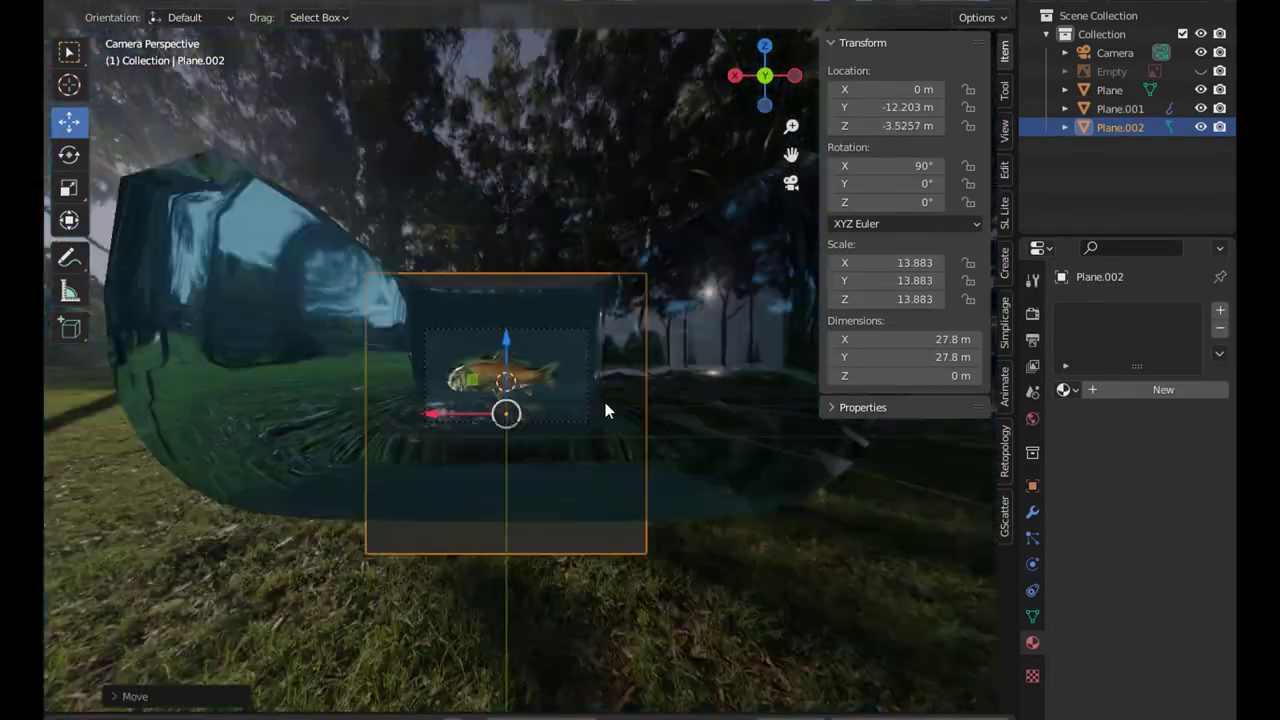
middle_drag(603, 397, 517, 426)
key(KP_0)
click(518, 487)
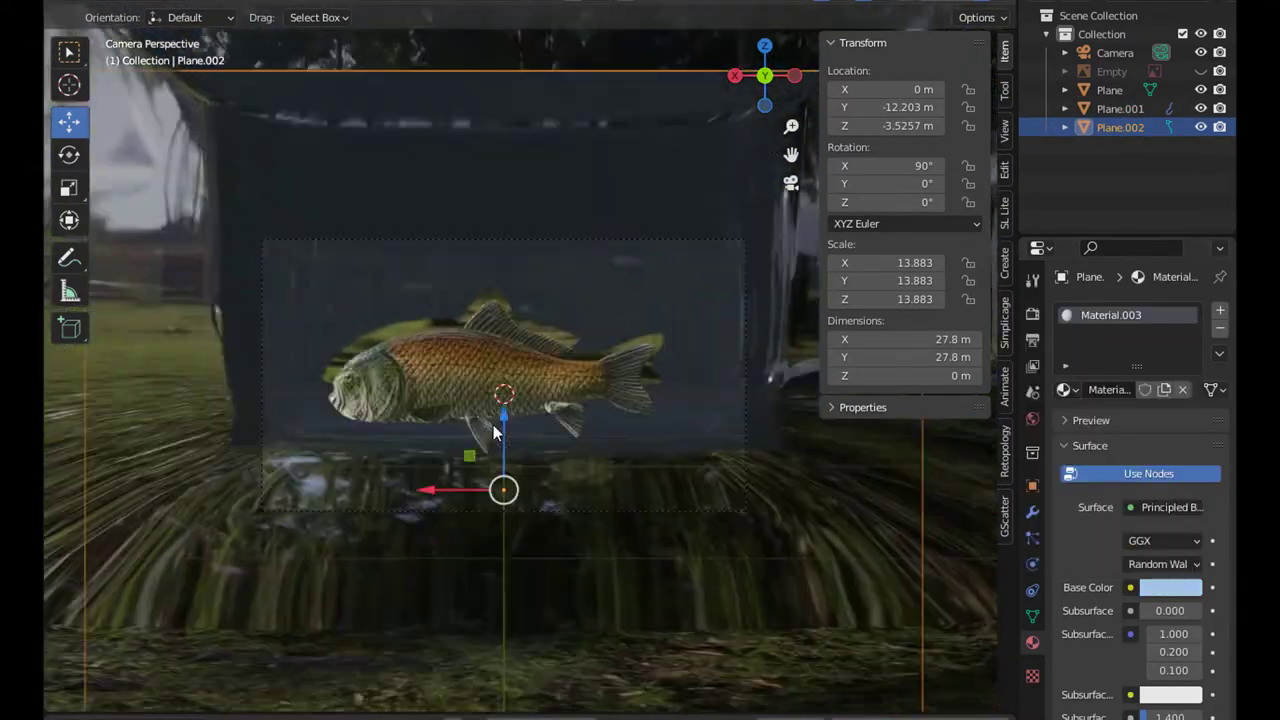
mouse_move(500, 450)
middle_down()
mouse_move(555, 497)
mouse_move(520, 237)
middle_up()
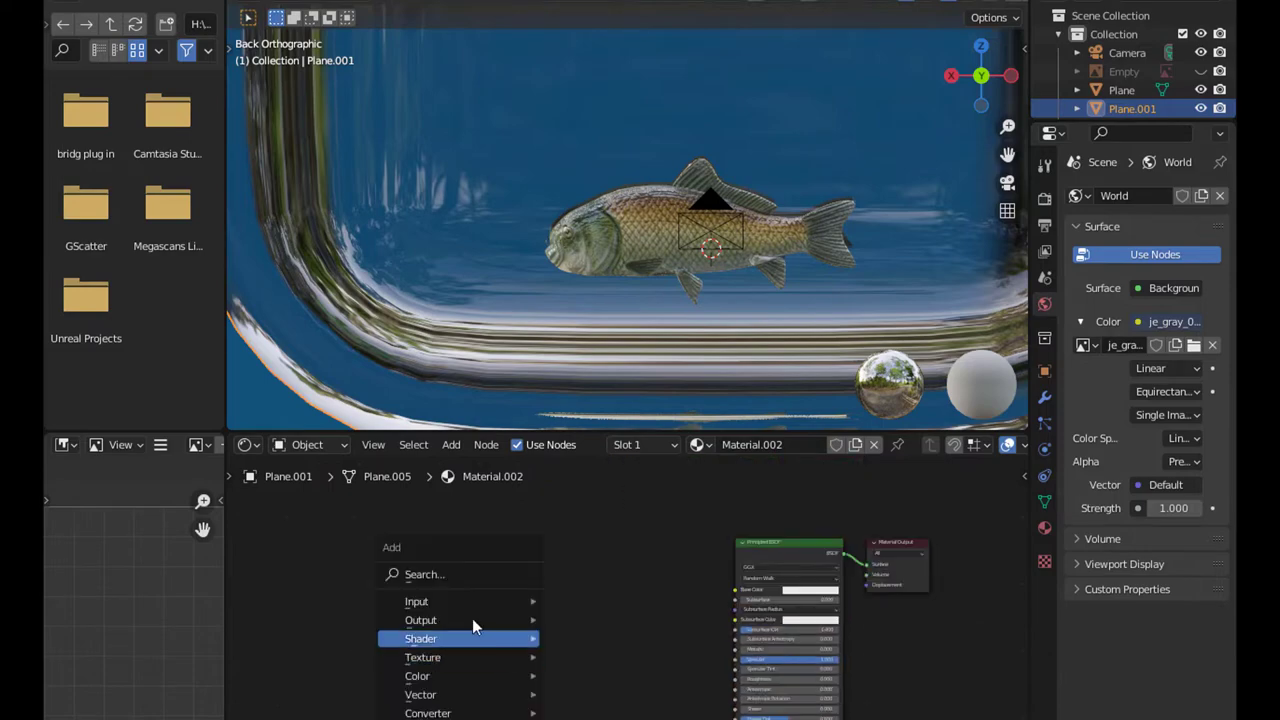
- Feed a Noise Texture (Scale 11, Detail 3.2, Distortion 2.4, Roughness 0.292) into the tank's base colour
text(no)
click(470, 671)
click(594, 651)
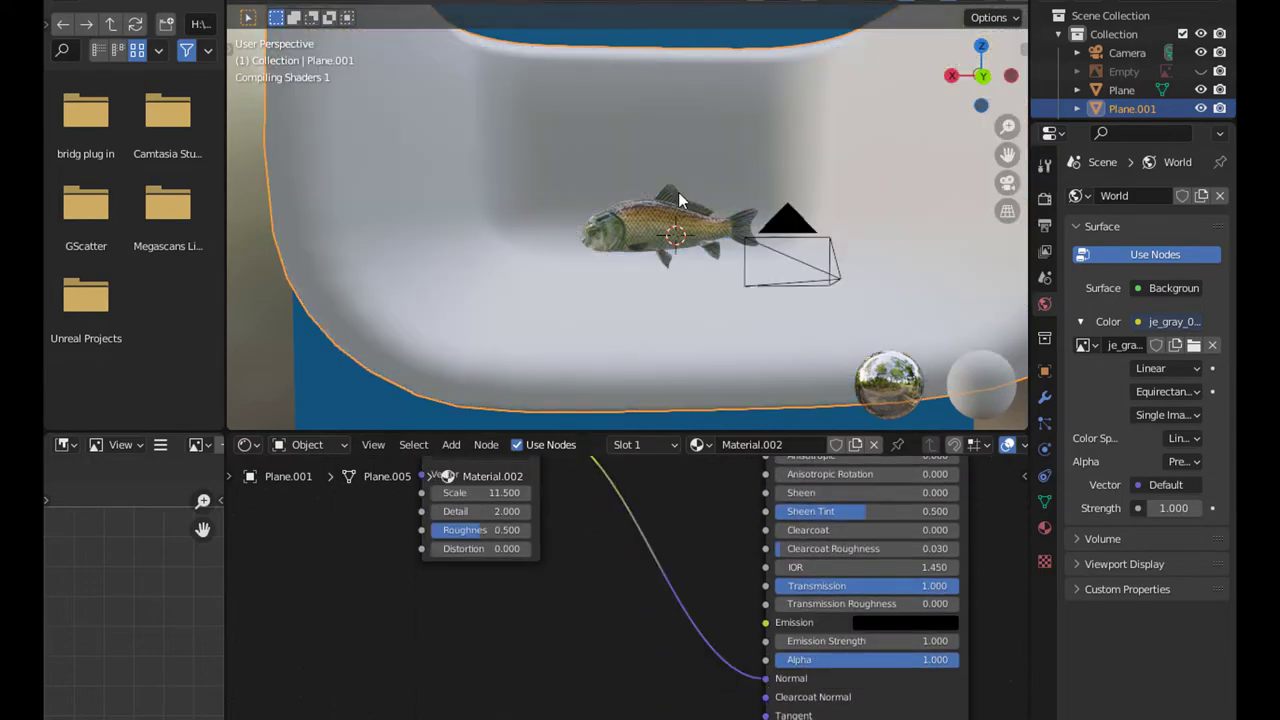
key(KP_0)
scroll(606, 649, up, 4)
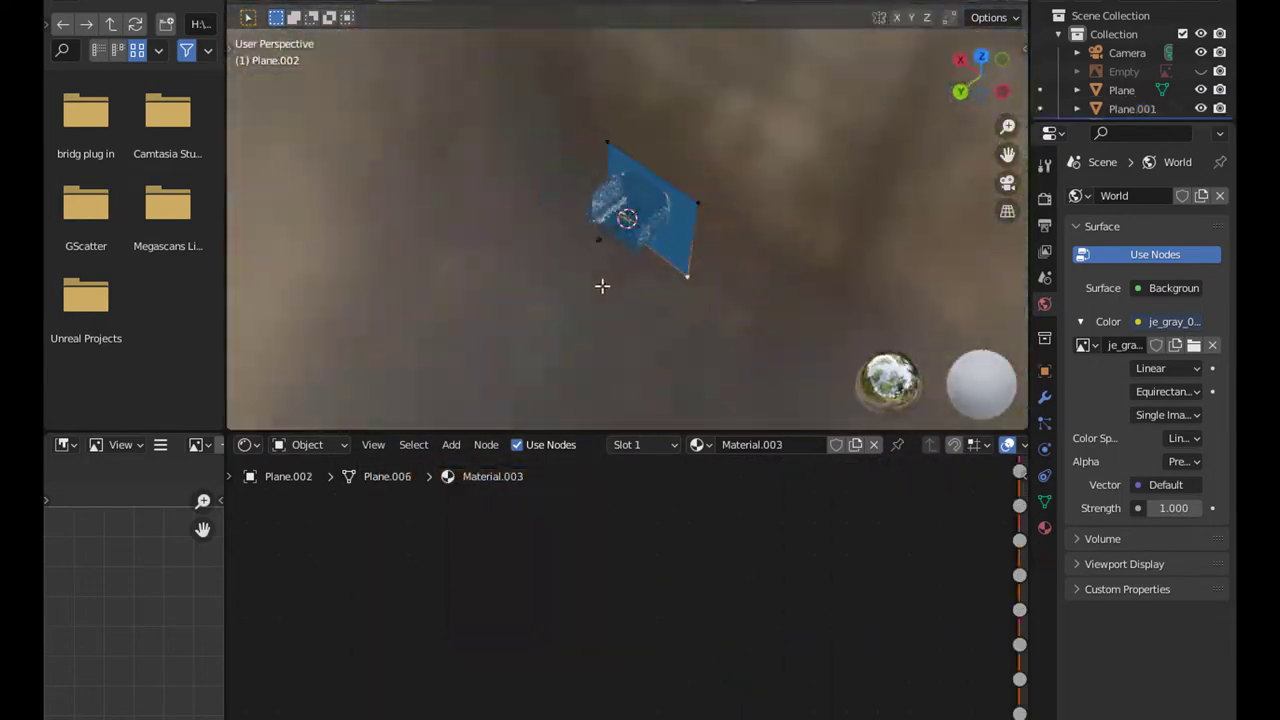
key(KP_0)
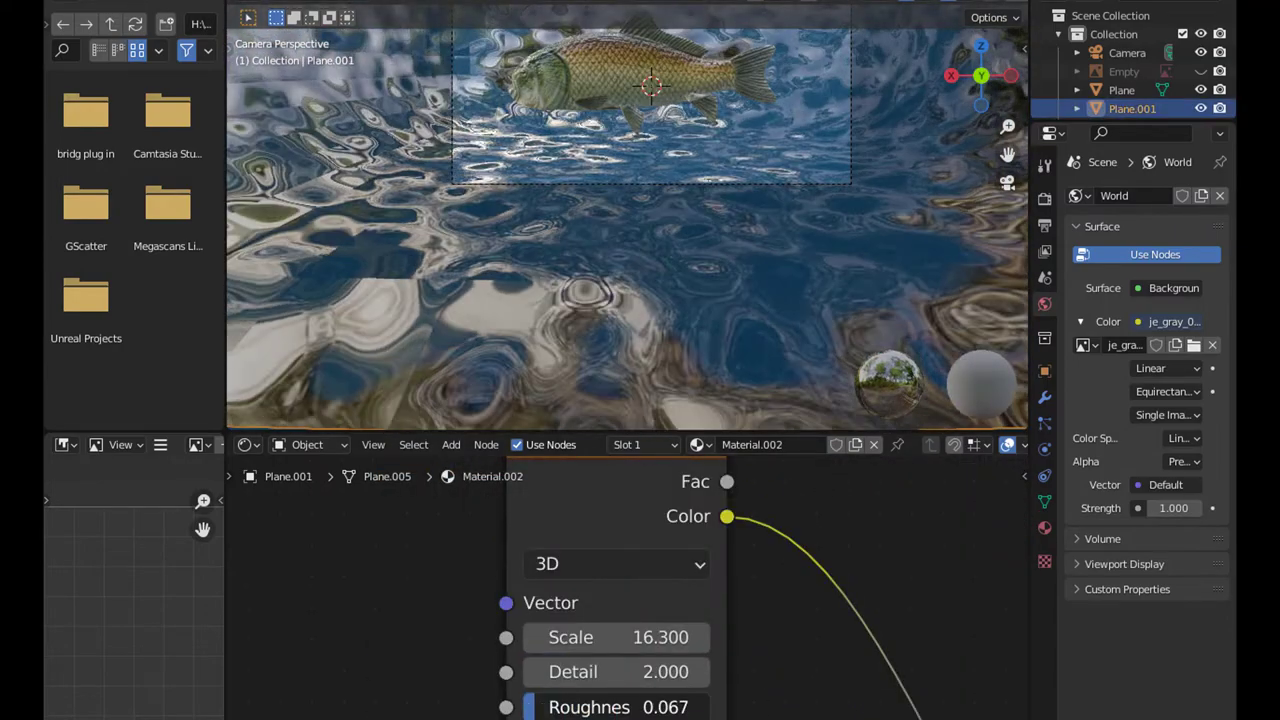
drag(535, 707, 577, 707)
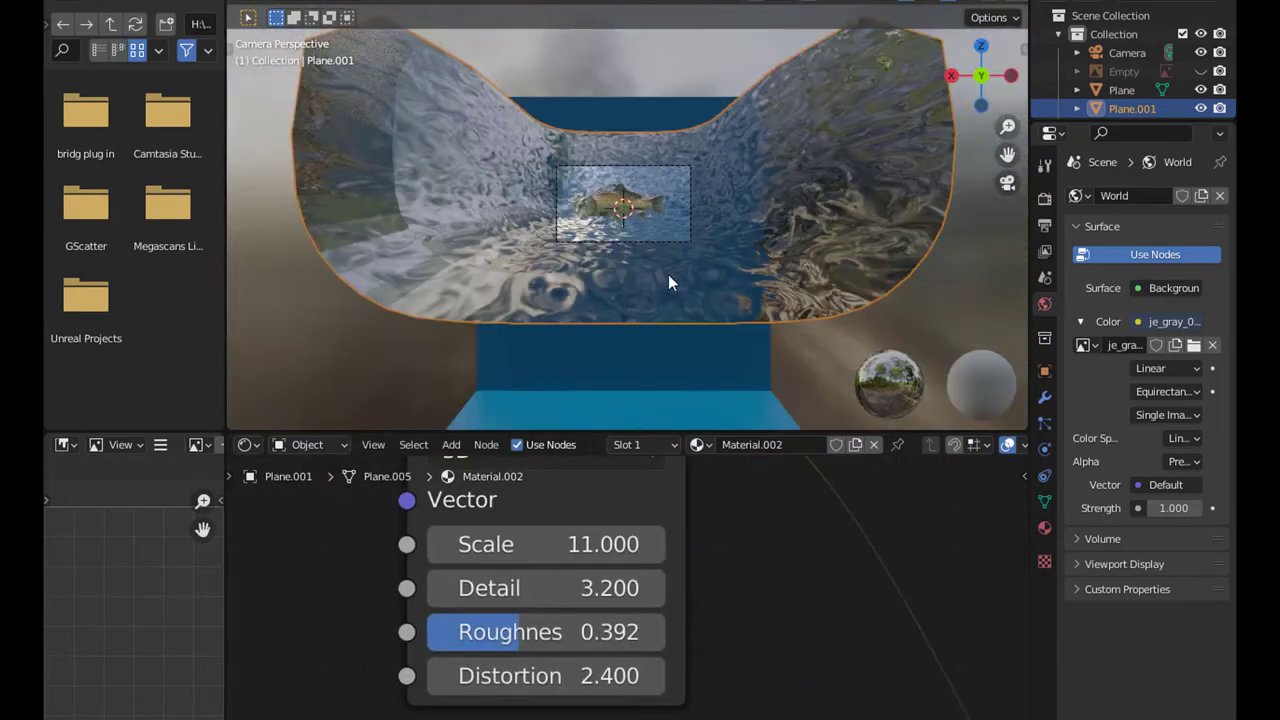
- Add a new plane to lie across the top of the tank
key(shift+a)
click(734, 255)
mouse_move(674, 194)
middle_down()
mouse_move(654, 274)
mouse_move(740, 209)
mouse_move(767, 216)
mouse_move(668, 224)
mouse_move(645, 254)
mouse_move(736, 180)
mouse_move(701, 246)
mouse_move(713, 209)
mouse_move(933, 147)
middle_up()
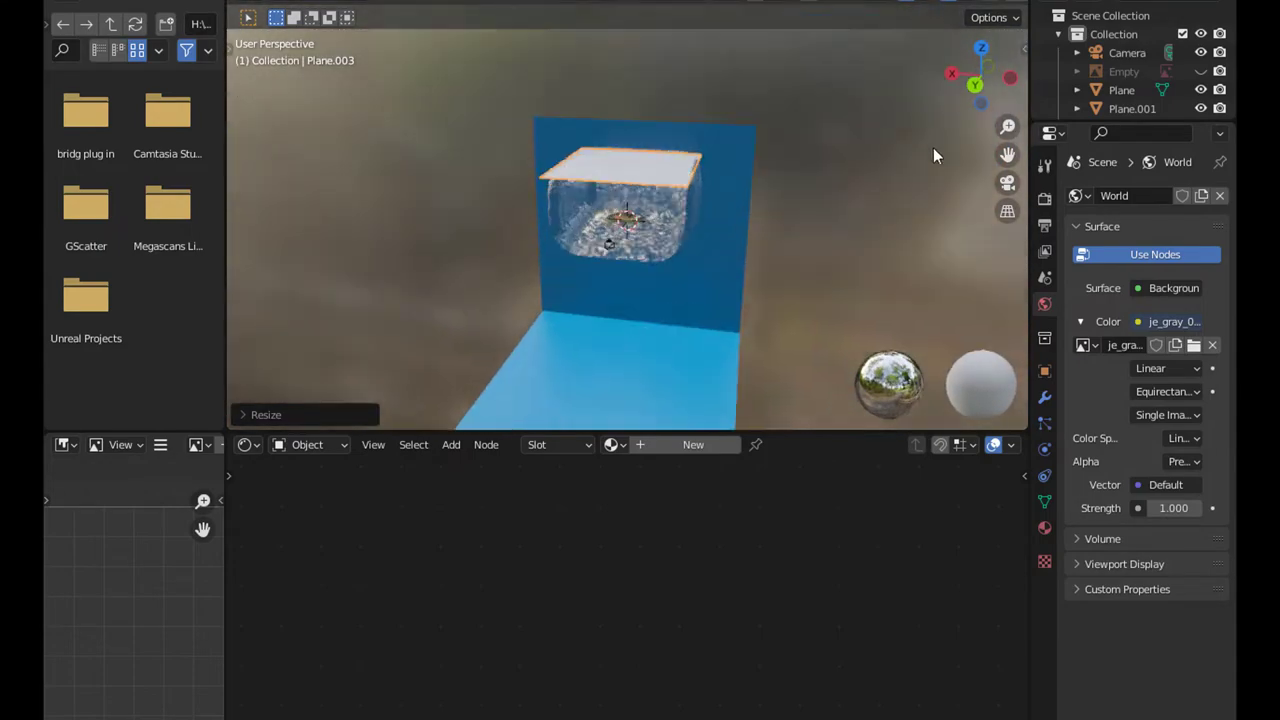
- Move the blue floor plane Plane.002 to a new position
key(KP_0)
mouse_move(700, 230)
middle_down()
mouse_move(659, 94)
mouse_move(687, 245)
middle_up()
drag(788, 432, 788, 716)
scroll(704, 277, up, 5)
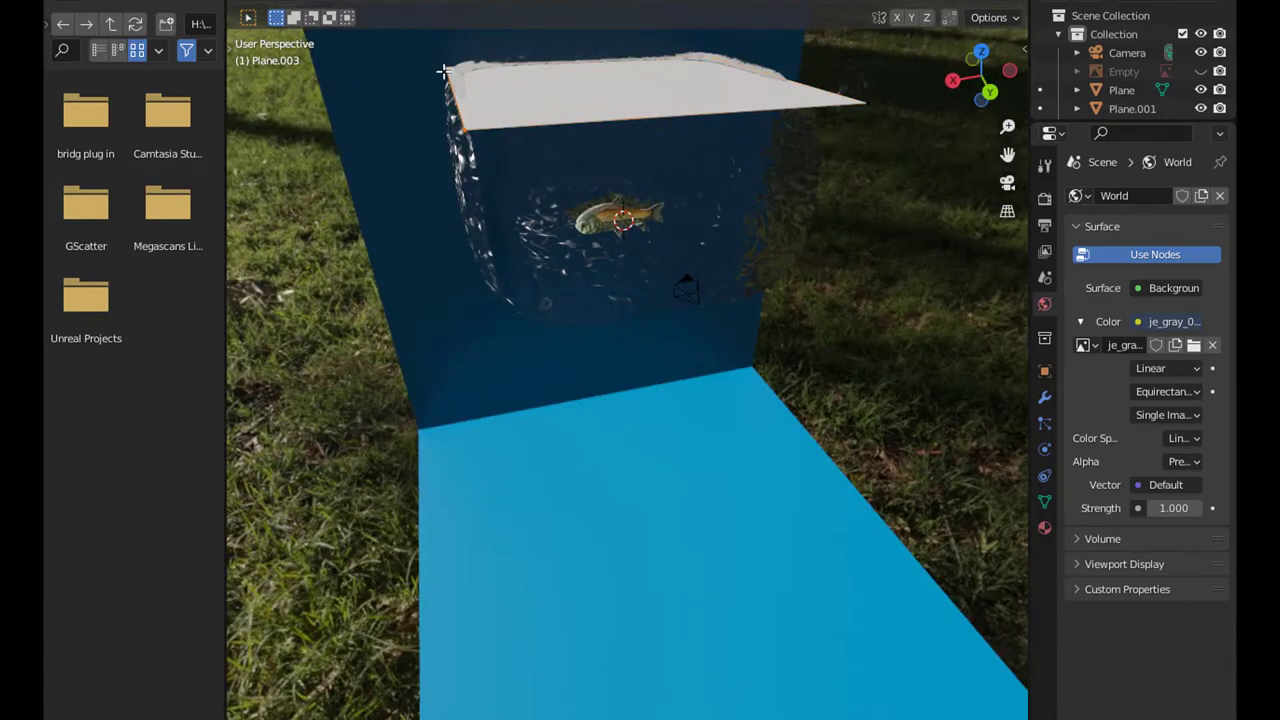
scroll(443, 72, down, 3)
mouse_move(443, 72)
middle_down()
mouse_move(500, 250)
mouse_move(566, 311)
mouse_move(664, 574)
middle_up()
click(664, 574)
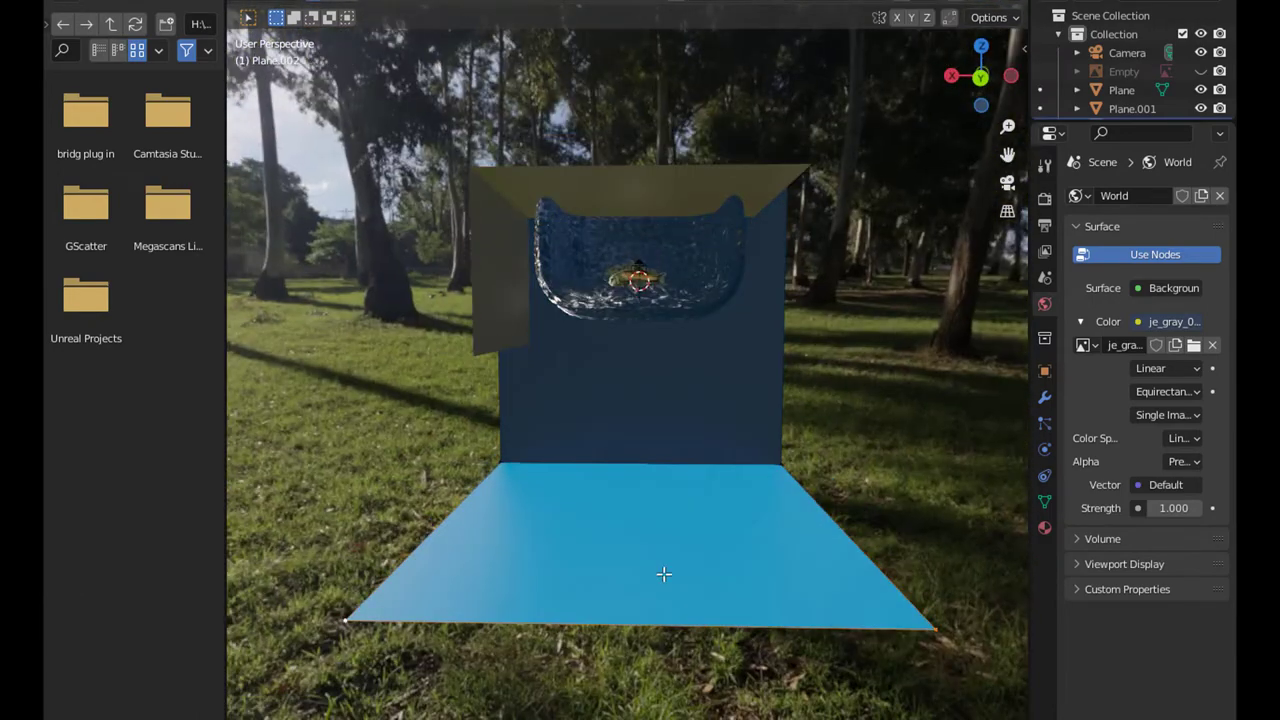
key(g)
click(697, 466)
- Enter Edit Mode on the top plane Plane.003 and bring up its face options
key(KP_0)
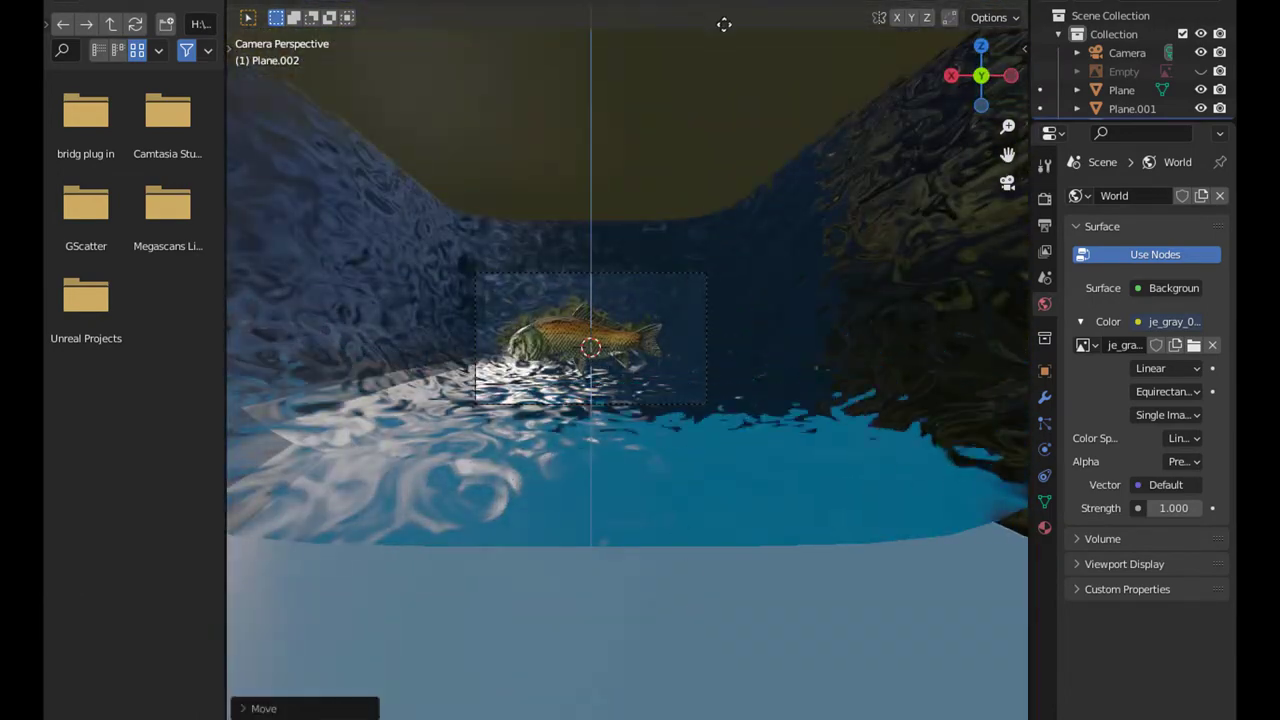
mouse_move(731, 321)
middle_down()
mouse_move(603, 177)
mouse_move(646, 366)
mouse_move(725, 460)
mouse_move(664, 350)
middle_up()
key(Tab)
right_click(676, 337)
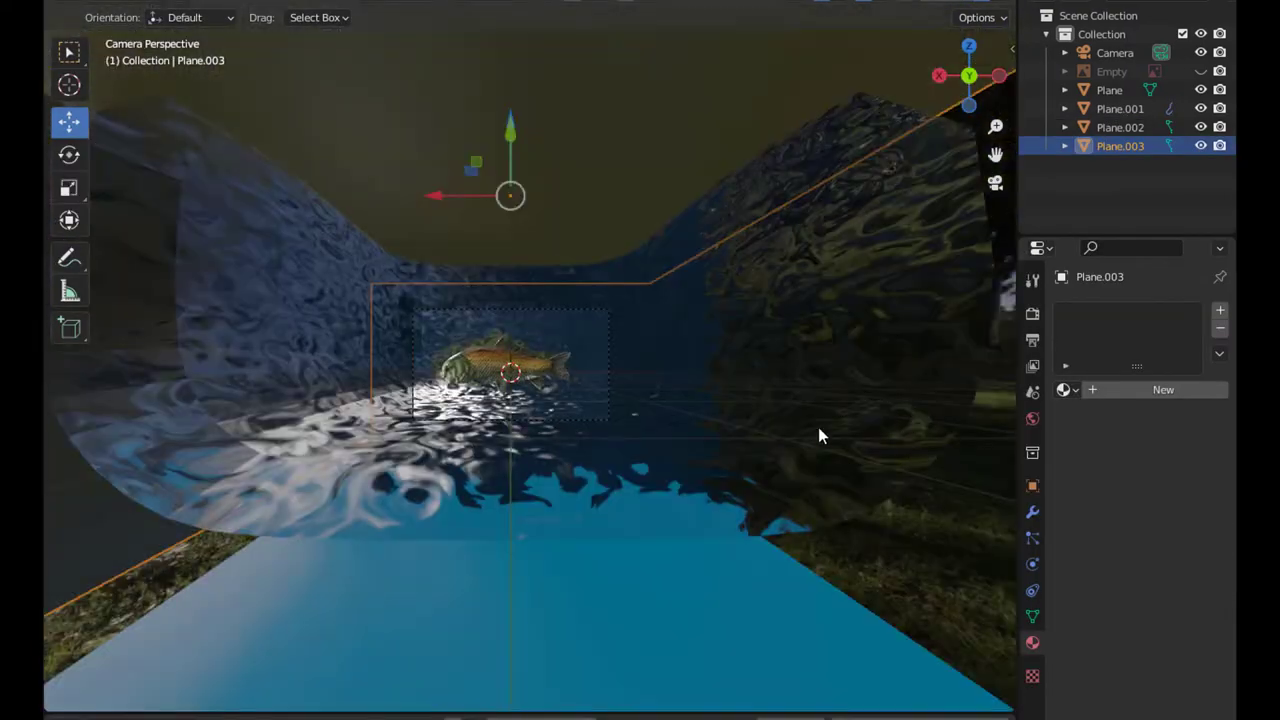
- Select the camera and inspect its object and viewport display properties
click(1033, 485)
drag(1017, 400, 923, 400)
click(1021, 52)
click(1018, 691)
scroll(1018, 640, down, 2)
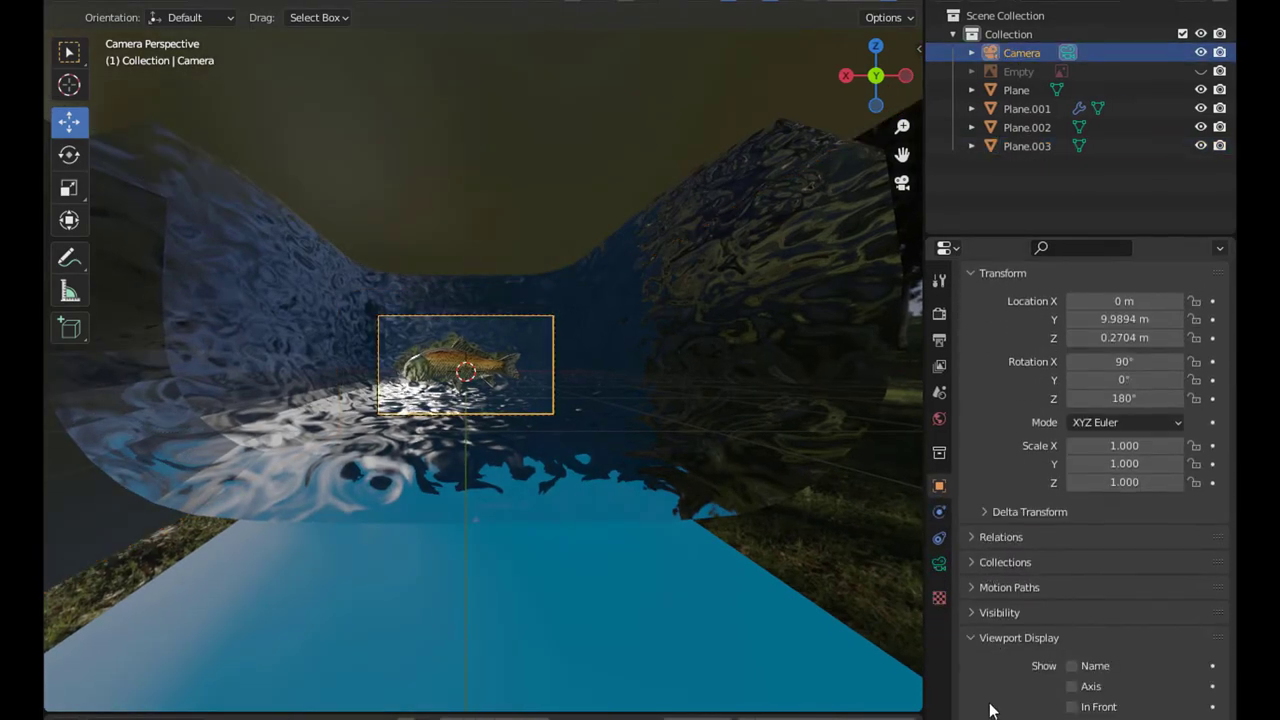
scroll(470, 357, up, 5)
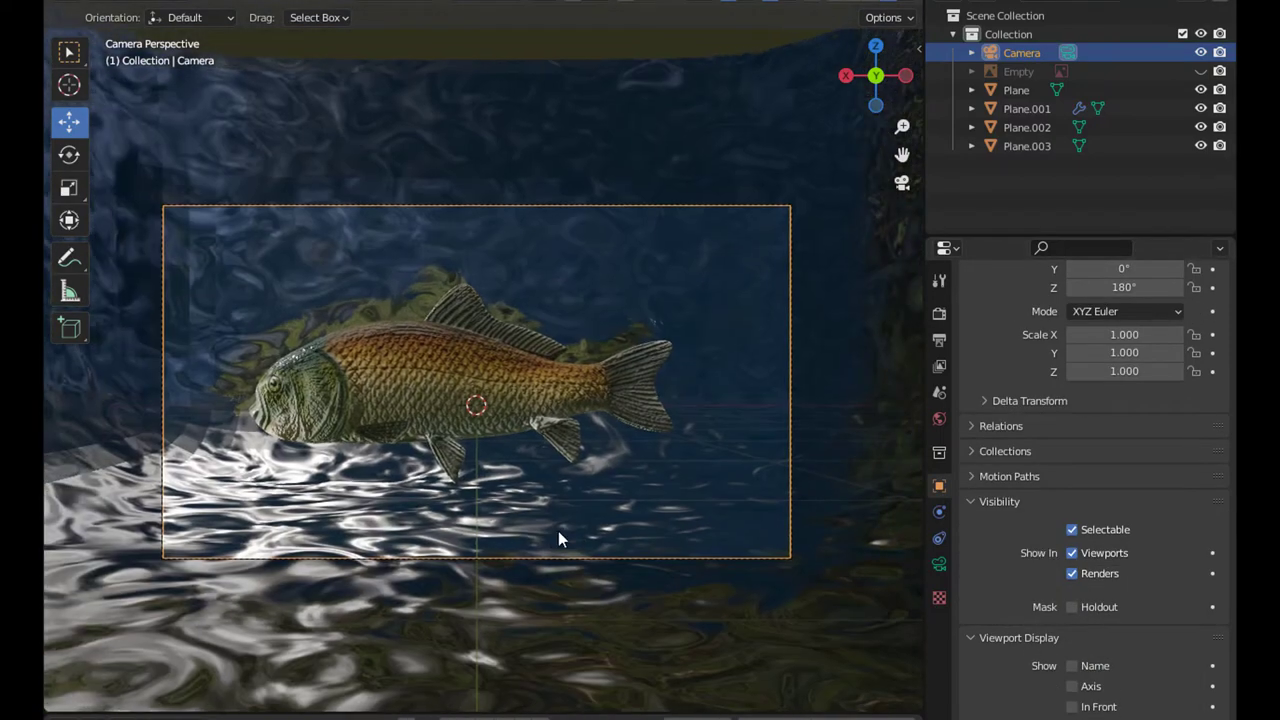
- Reselect Plane.003 and Plane.002, undo a stray mesh edit, and recheck the camera framing
click(214, 543)
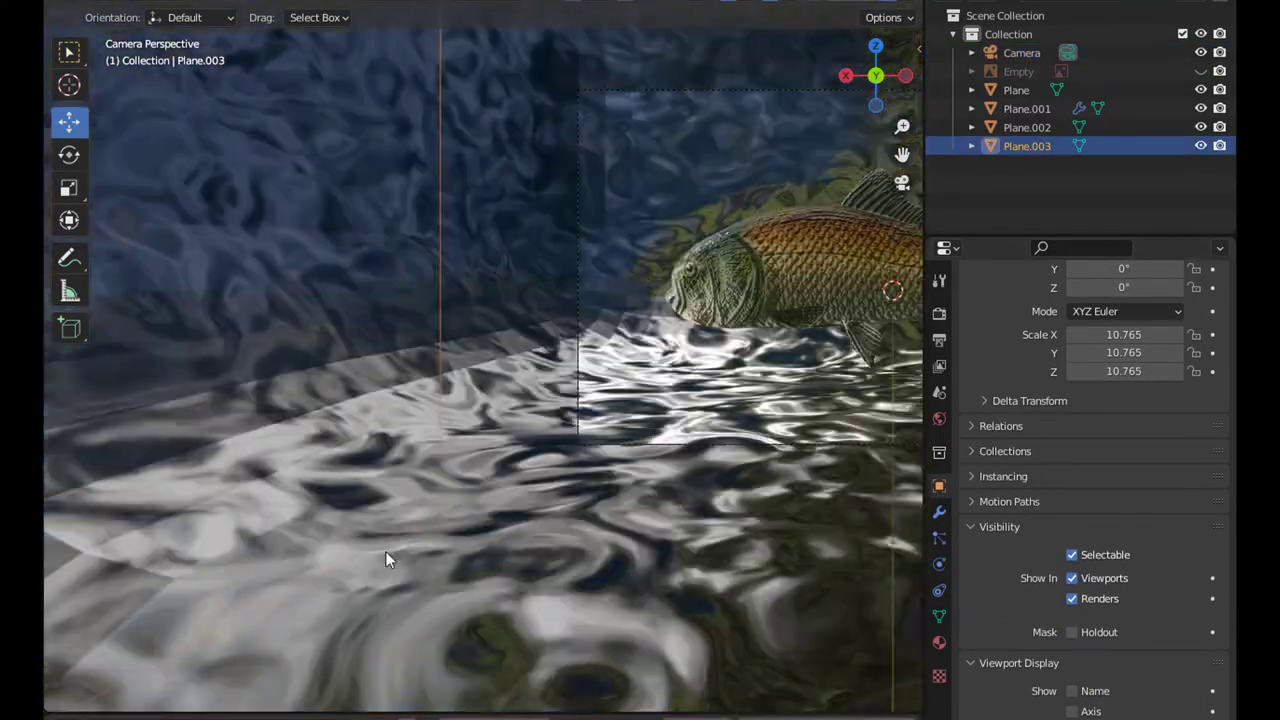
scroll(386, 555, down, 5)
click(360, 544)
key(Tab)
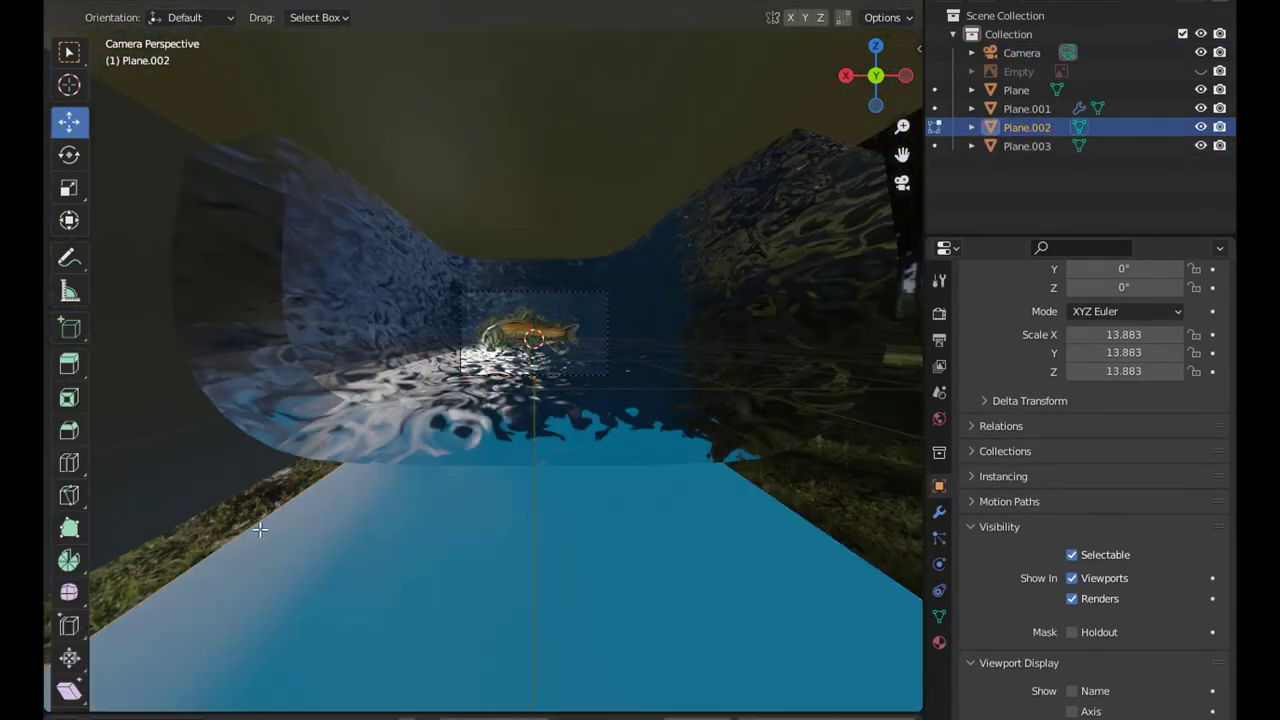
key(ctrl+z)
scroll(423, 411, up, 3)
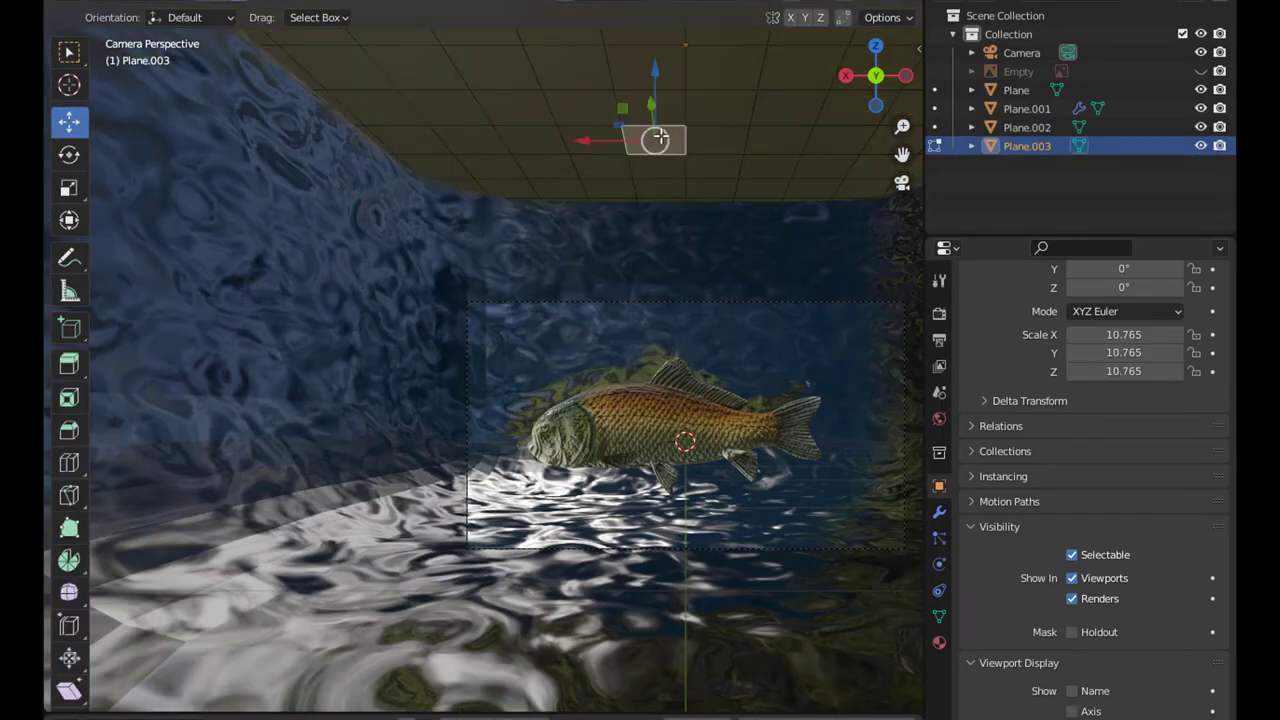
mouse_move(643, 271)
middle_down()
mouse_move(617, 420)
mouse_move(343, 363)
mouse_move(315, 441)
middle_up()
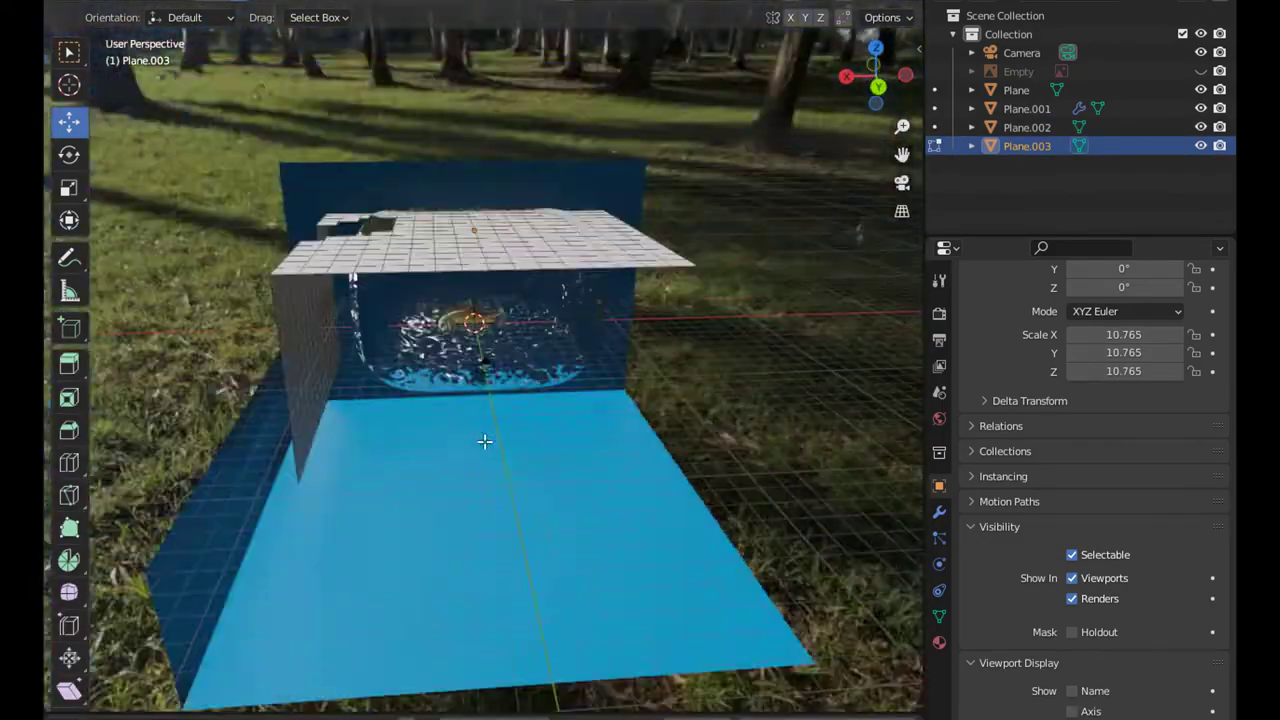
middle_drag(484, 441, 329, 397)
key(KP_0)
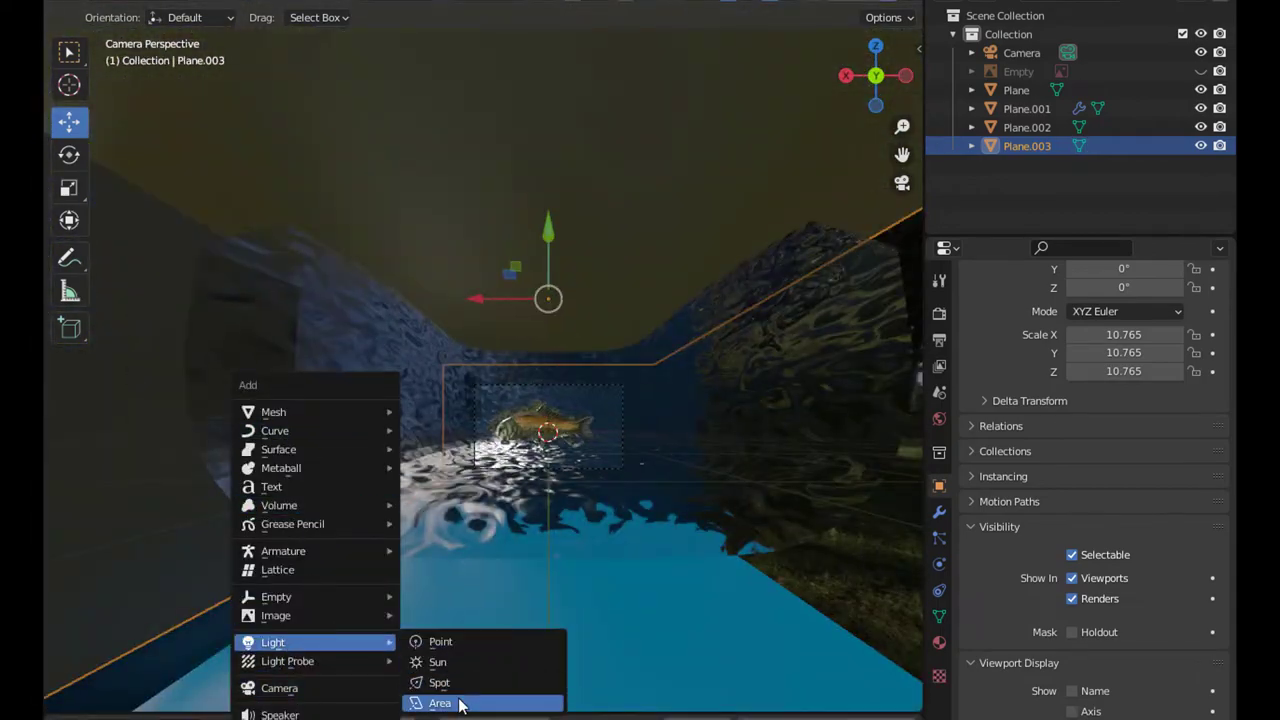
- Add an area light above the tank with 10000 W power
click(459, 702)
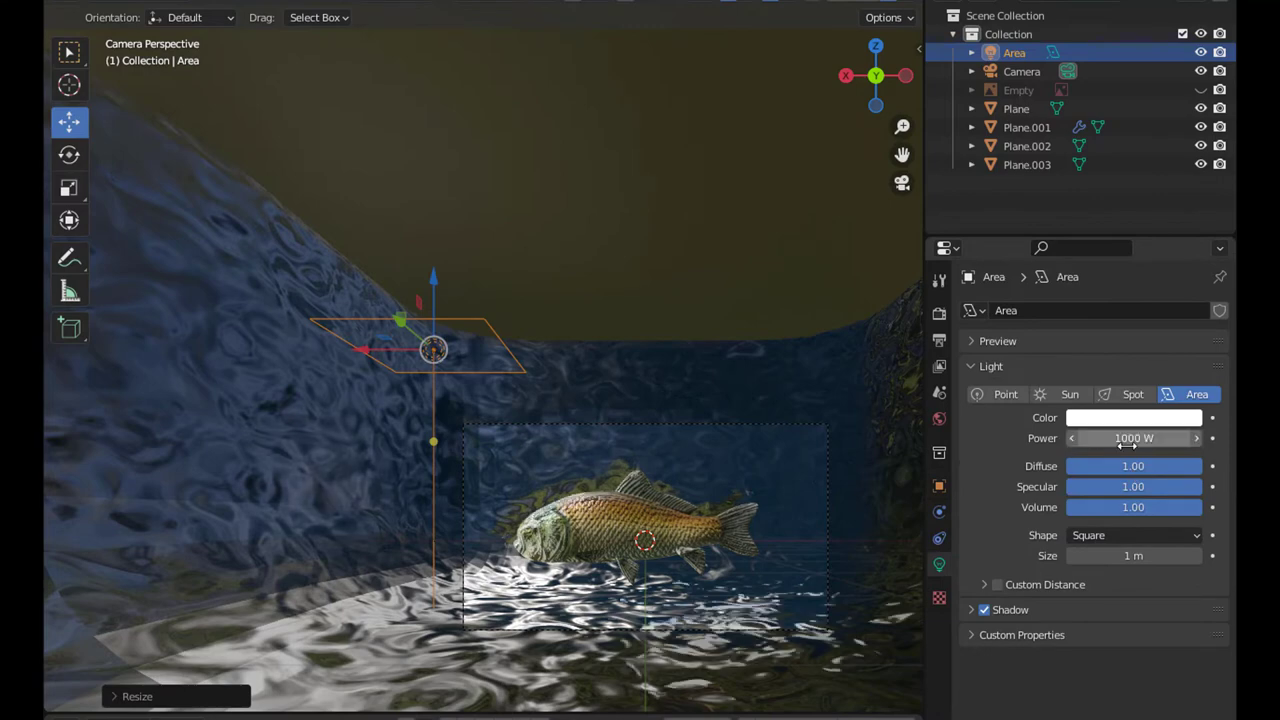
text(10000)
key(Return)
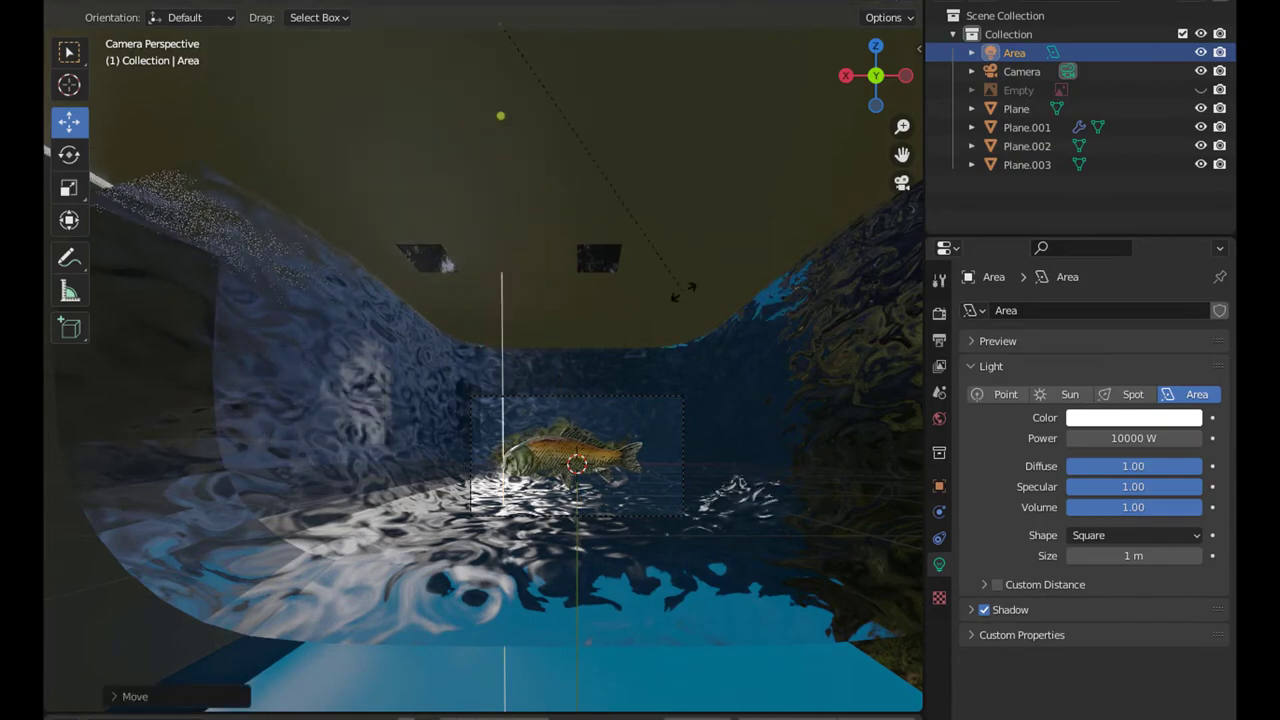
- Switch the render engine from Eevee to Cycles
scroll(534, 320, up, 3)
scroll(515, 357, down, 4)
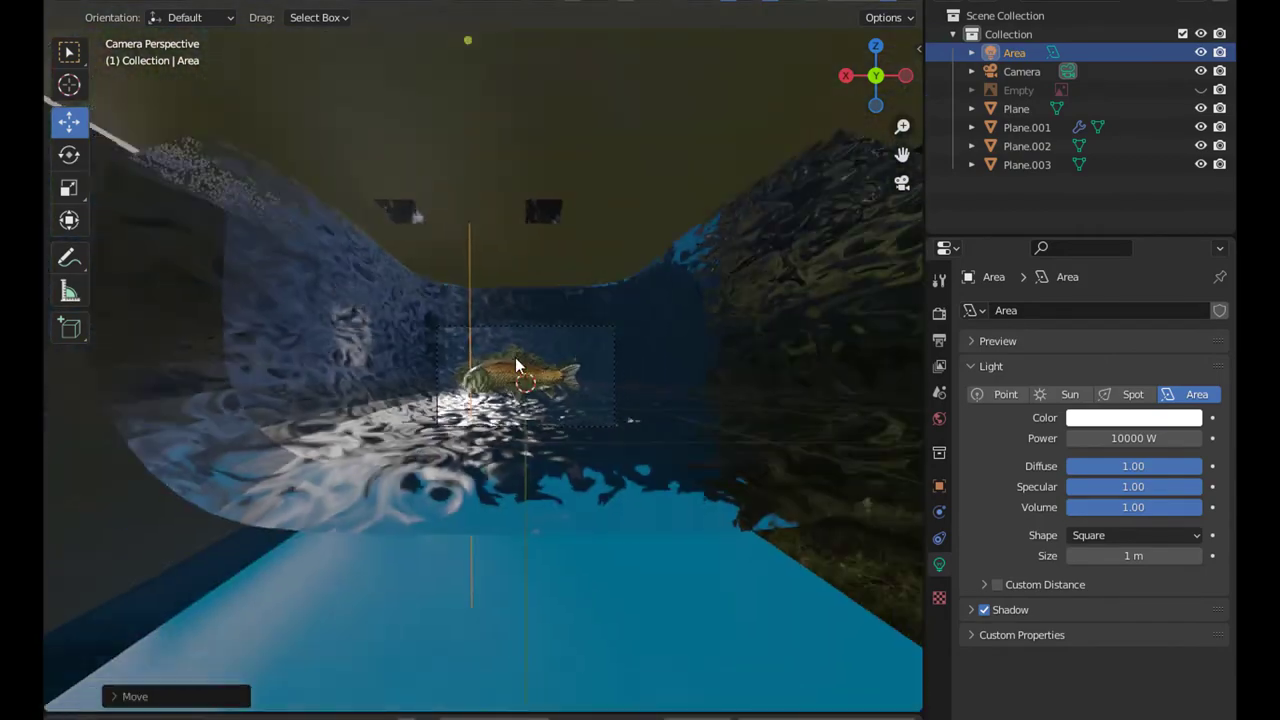
click(1100, 312)
click(1090, 355)
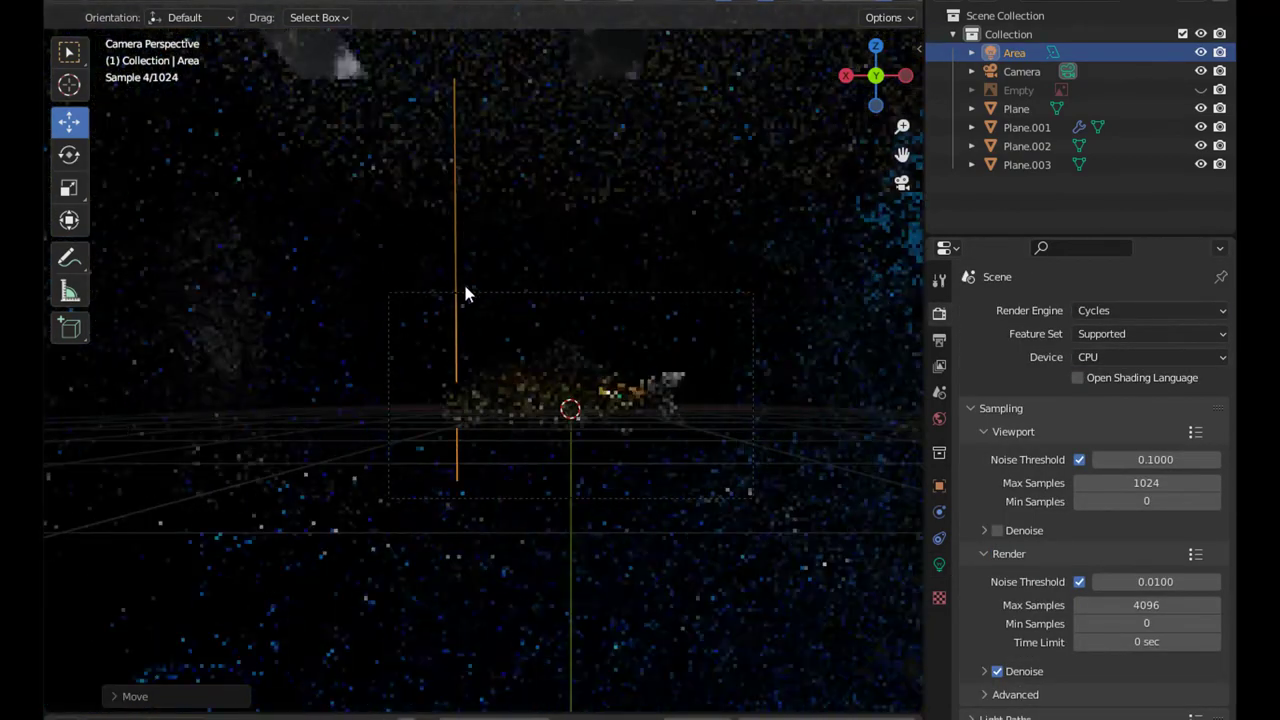
- Check the top plane Plane.003 in Edit Mode against the camera view
click(455, 278)
click(543, 257)
middle_drag(543, 257, 590, 222)
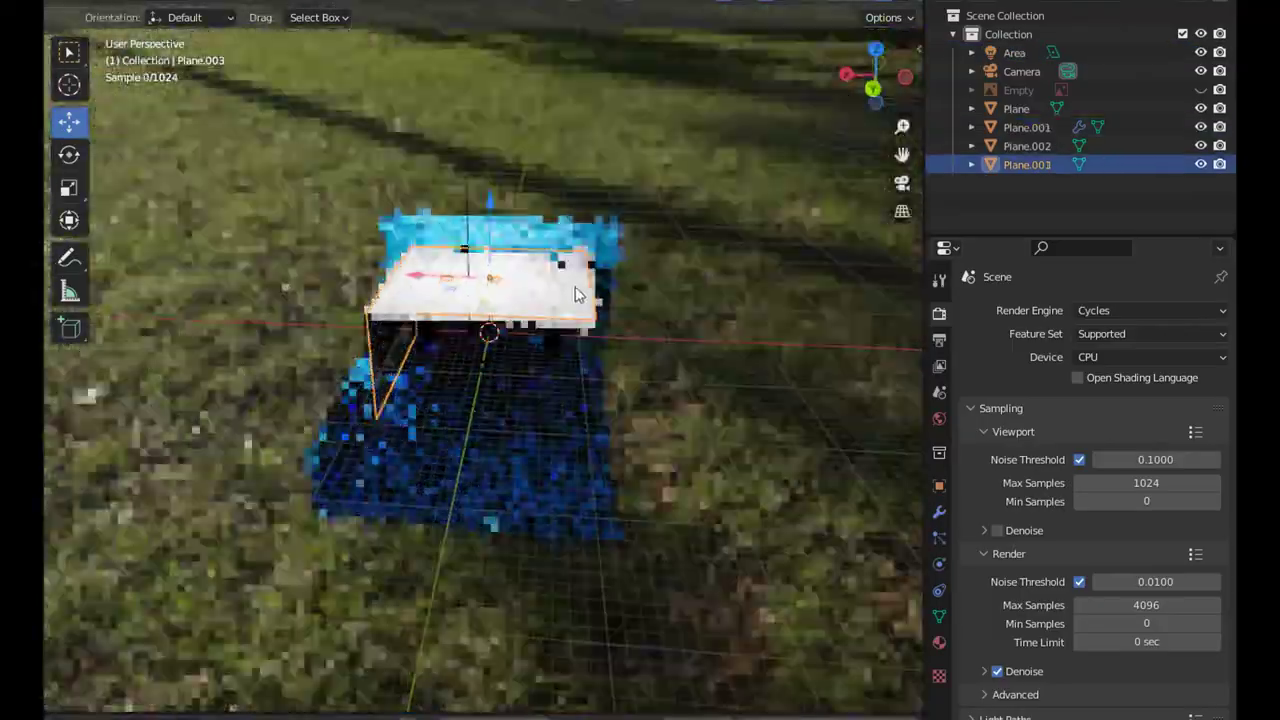
key(Tab)
key(KP_0)
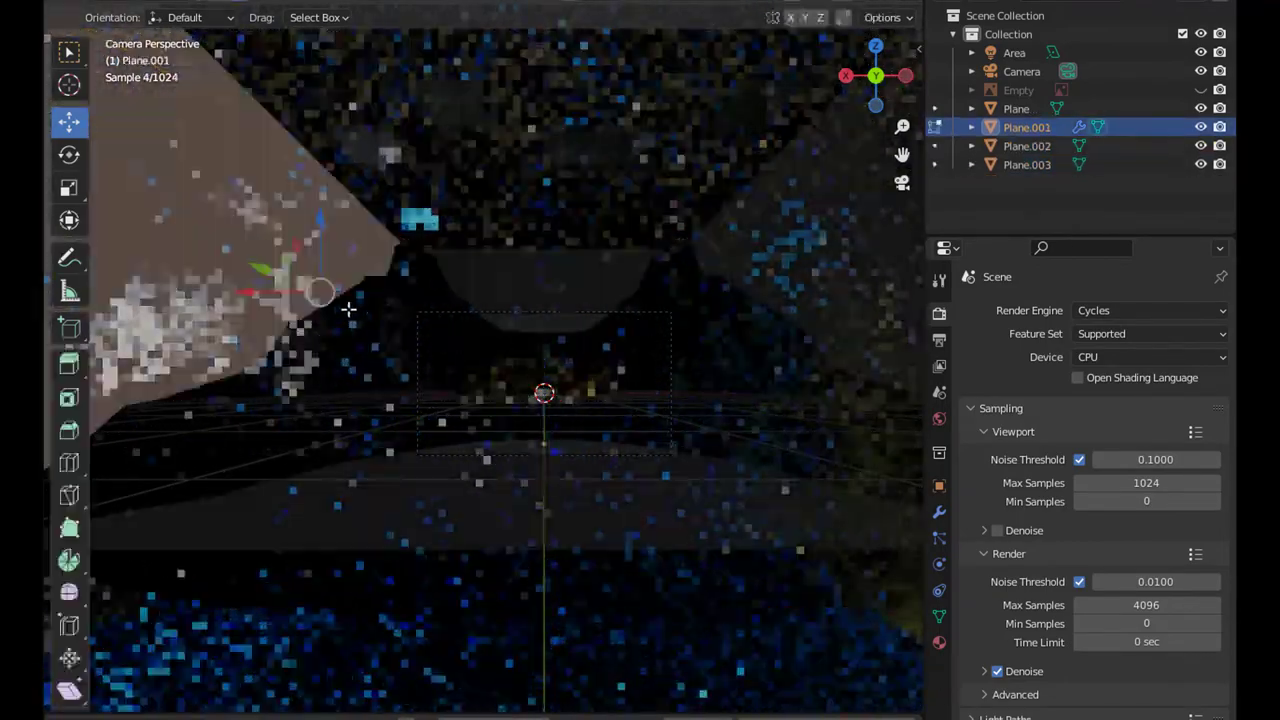
key(Tab)
middle_drag(549, 434, 740, 477)
- Set Max Samples to 30 for viewport and 10 for render, then render the image
click(1147, 483)
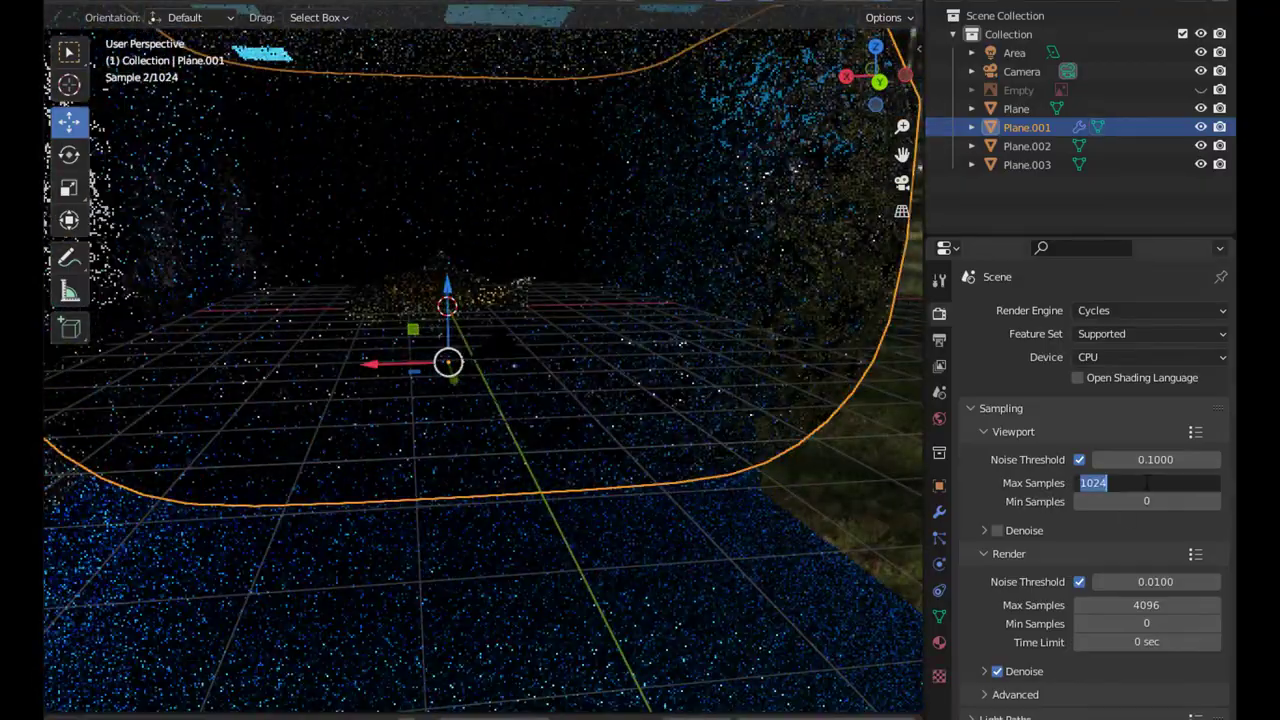
text(30)
key(KP_0)
click(579, 500)
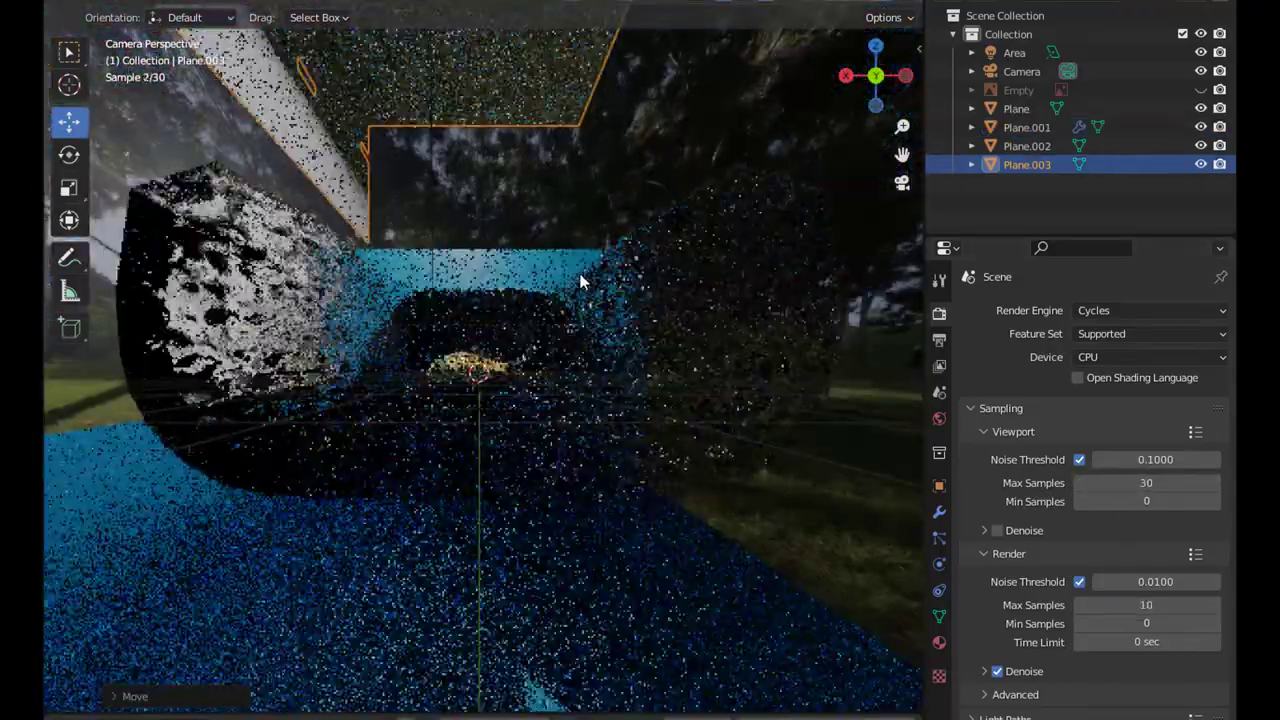
click(606, 406)
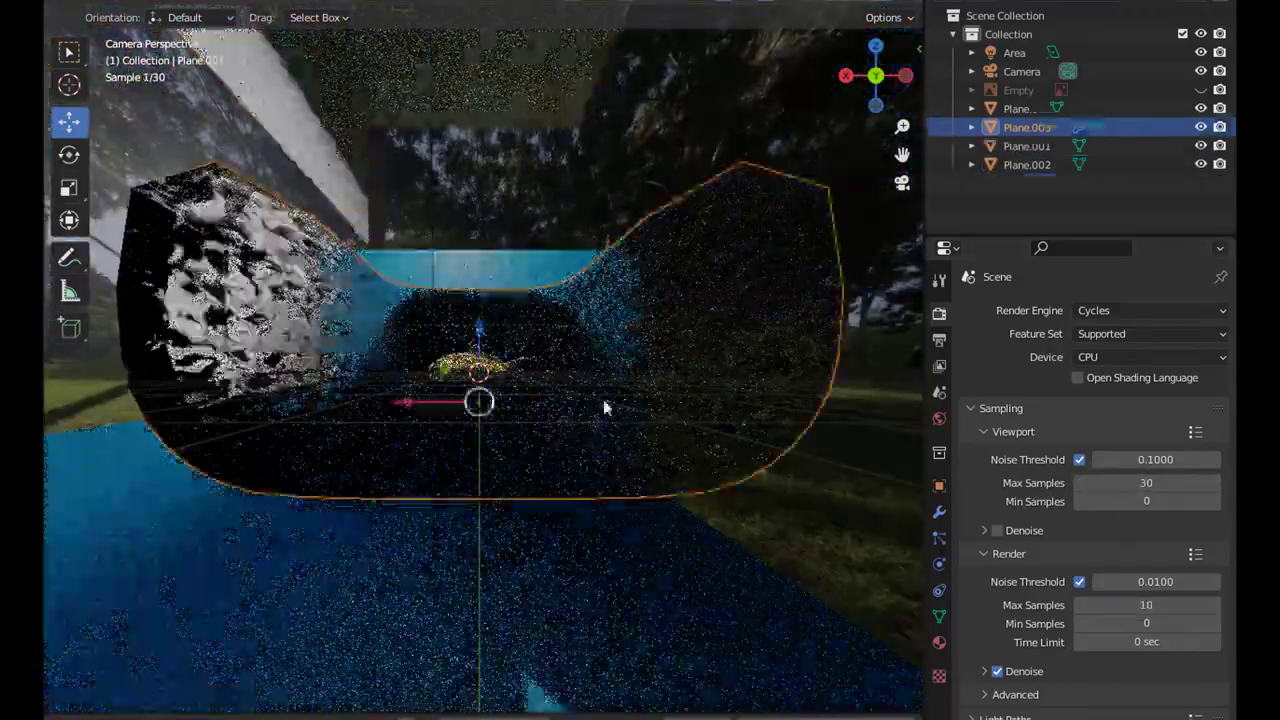
key(s)
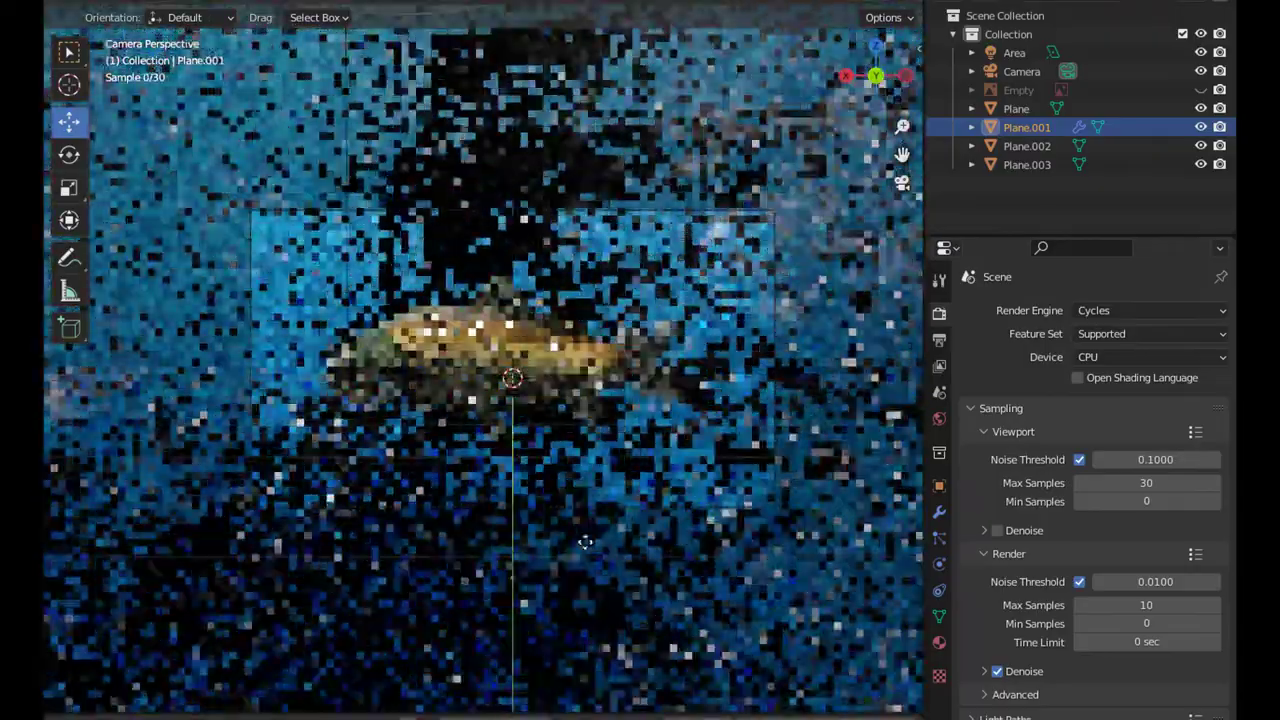
right_click(585, 541)
middle_drag(585, 541, 644, 357)
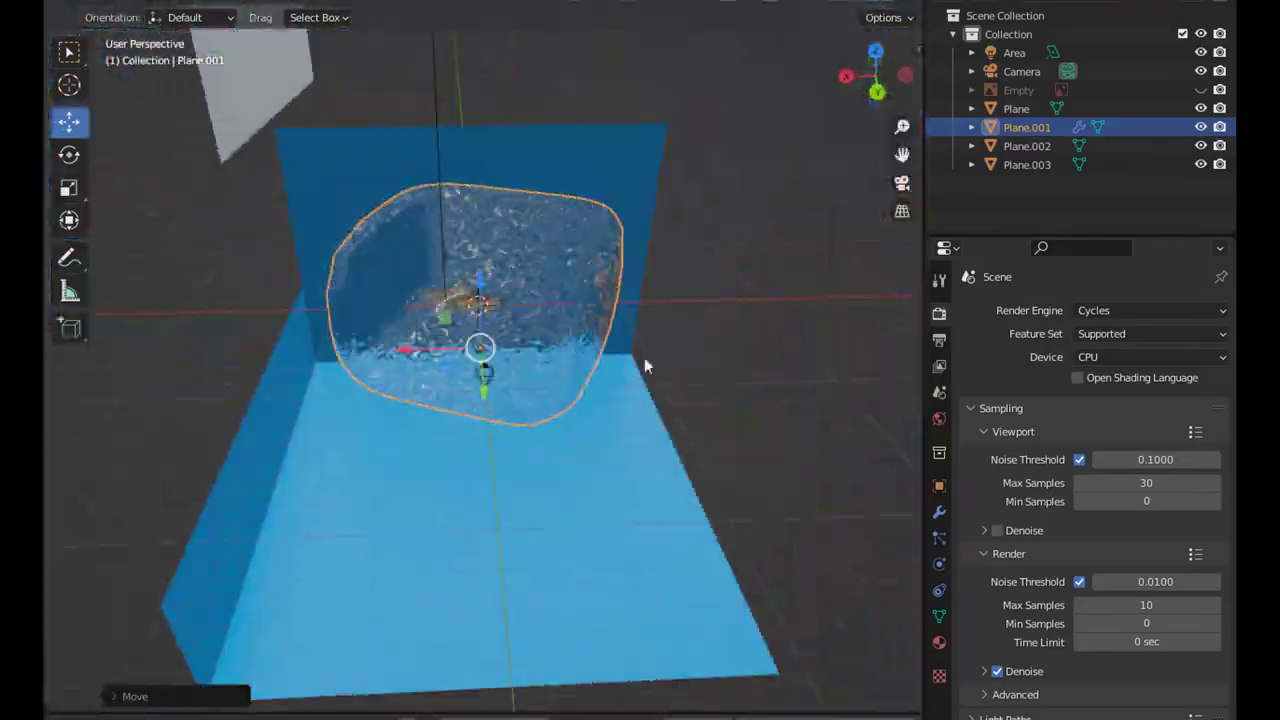
key(F12)
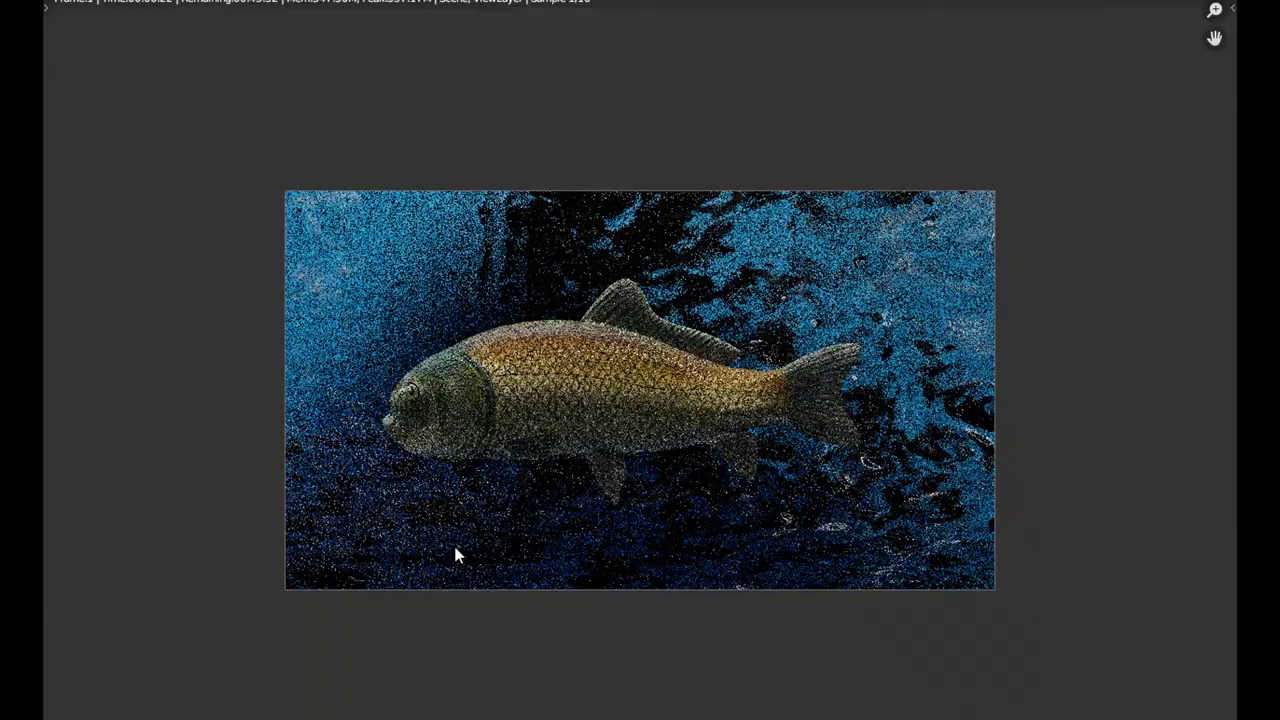
- Zoom into the finished Cycles render to inspect the carp and rippling blue water
scroll(470, 492, up, 1)
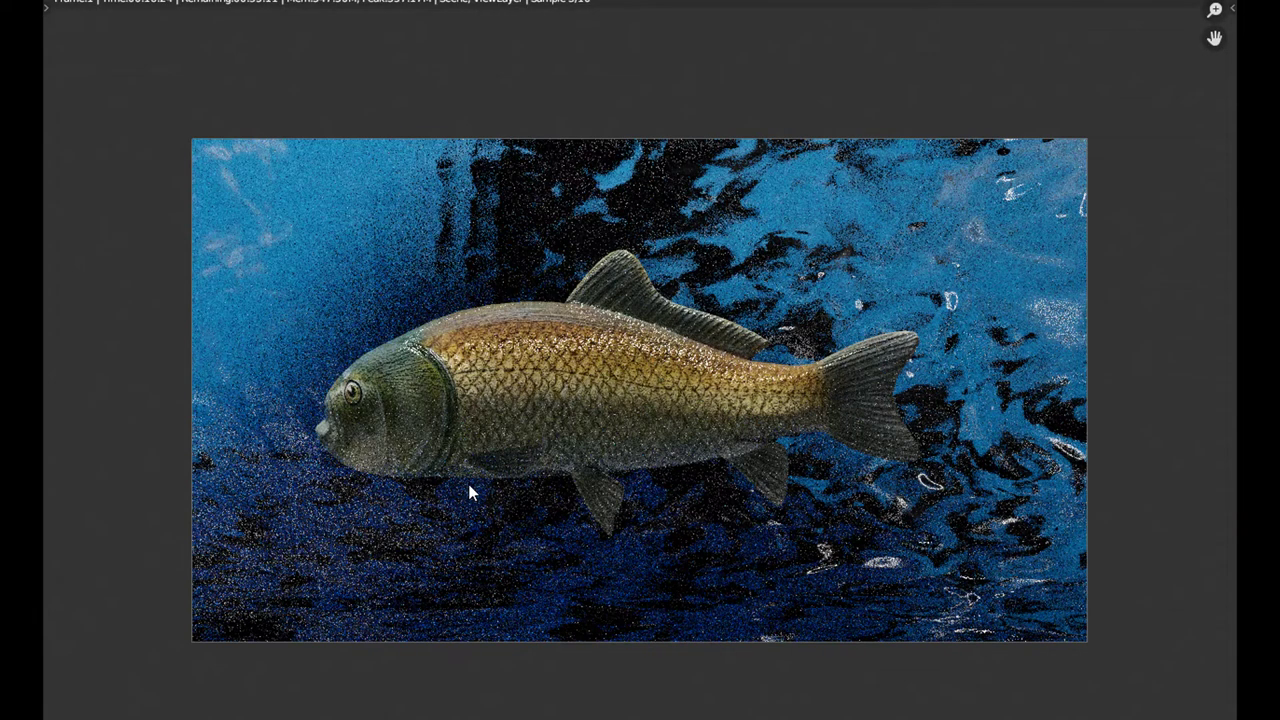